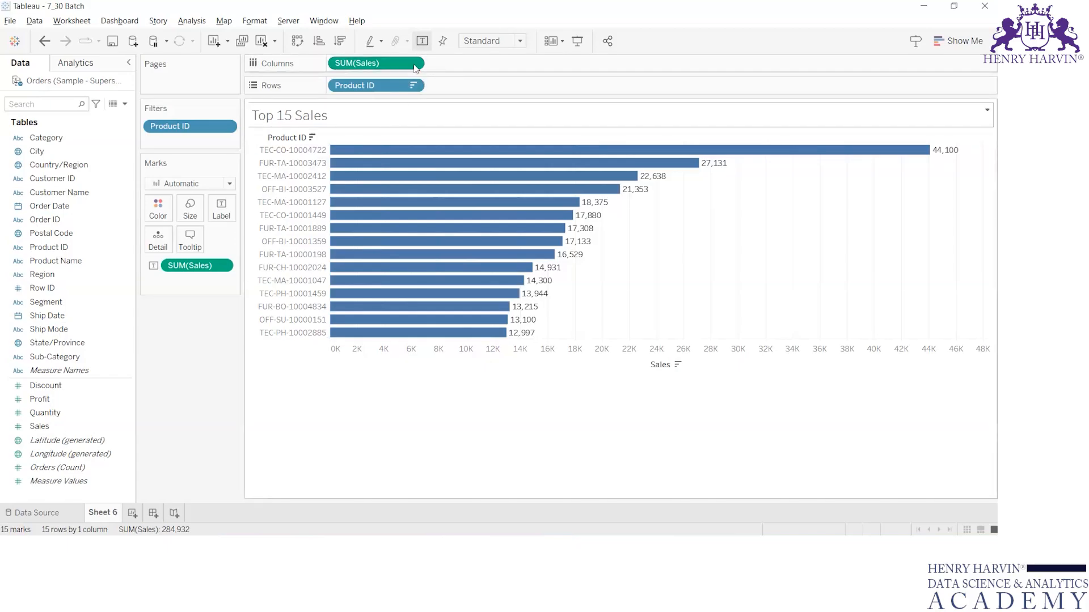
Examine the aggregation options available for the SUM(Sales) field on Columns.
click(412, 63)
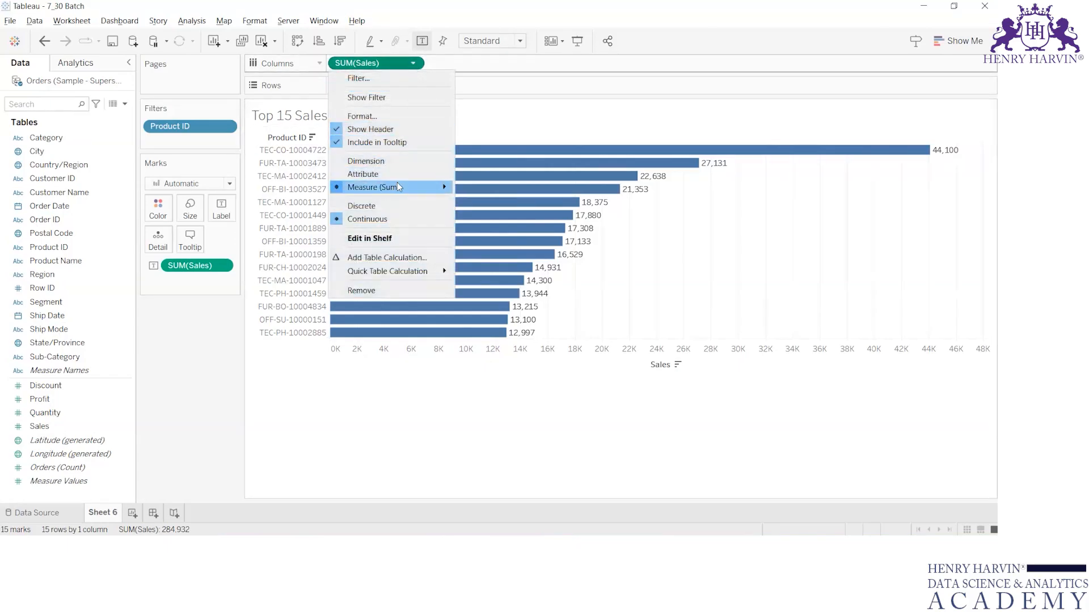
mouse_move(425, 188)
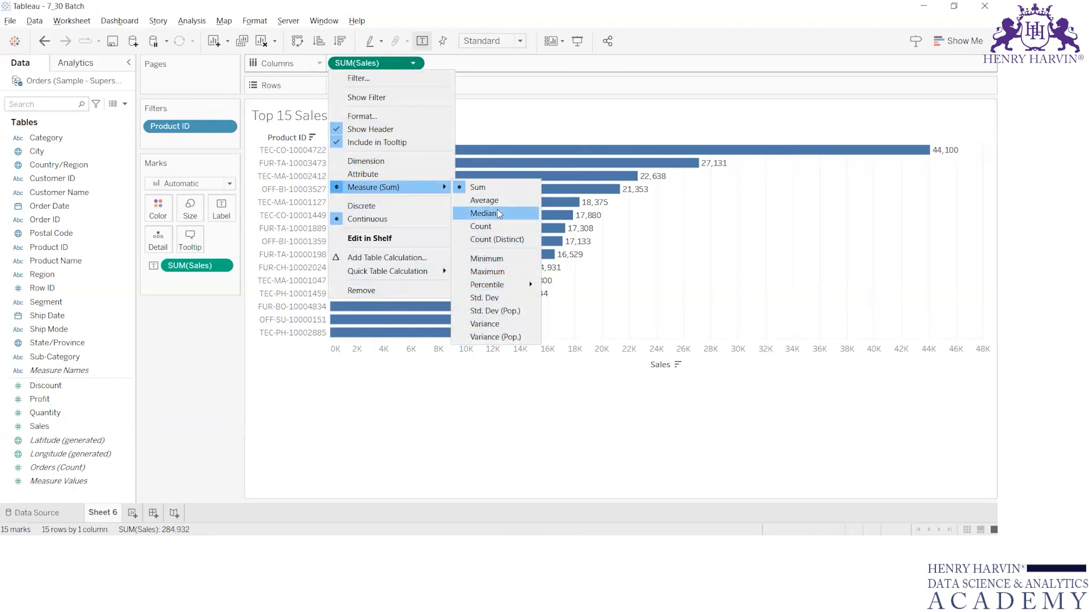
click(272, 319)
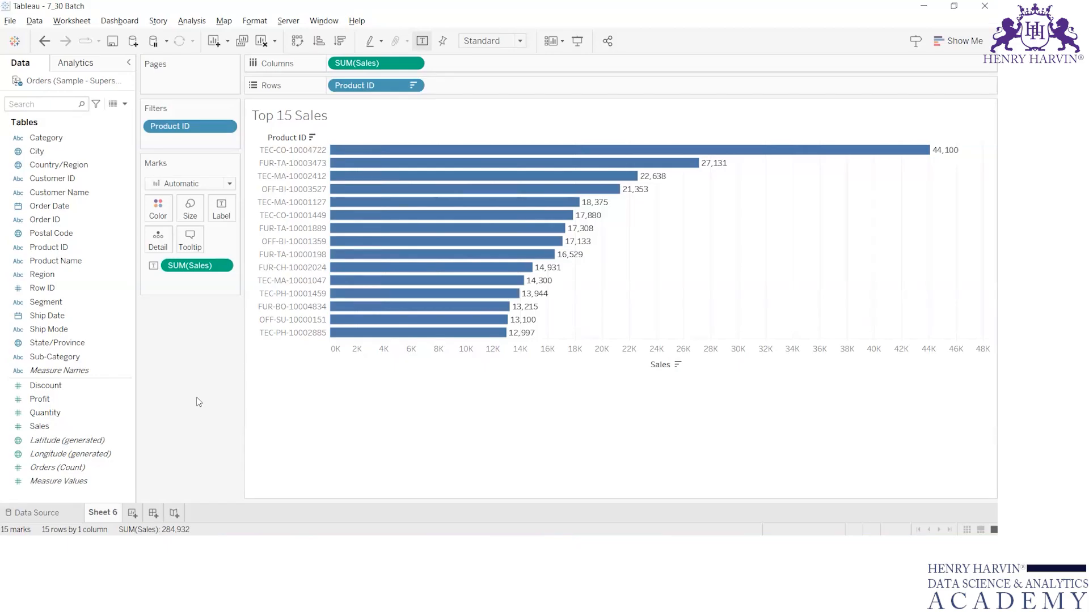
click(44, 153)
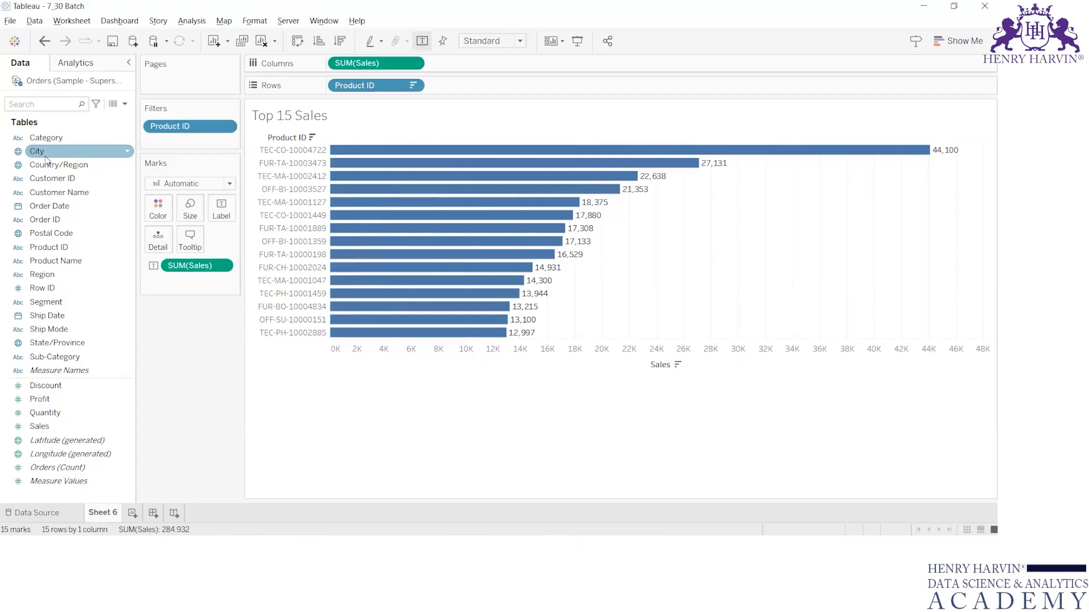
click(54, 399)
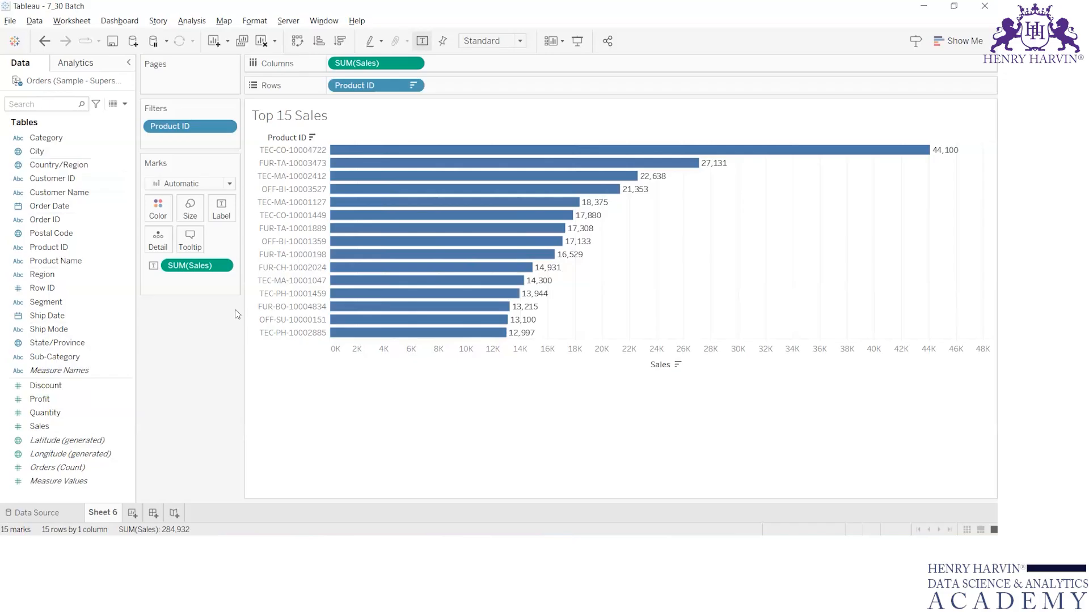
click(56, 387)
click(54, 400)
click(57, 414)
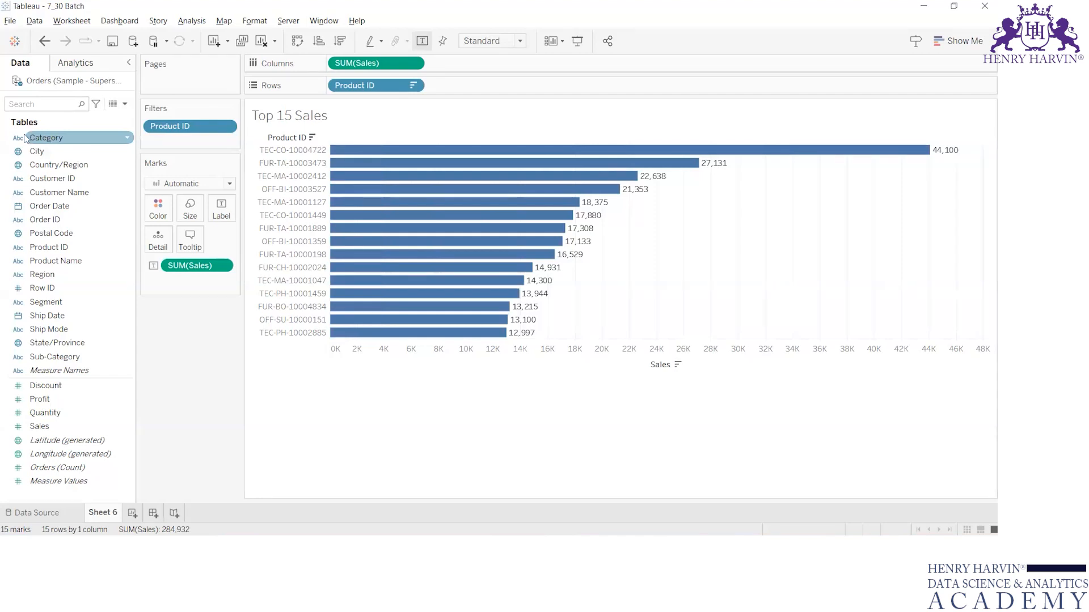
Add a new worksheet and place Category on Rows.
click(133, 513)
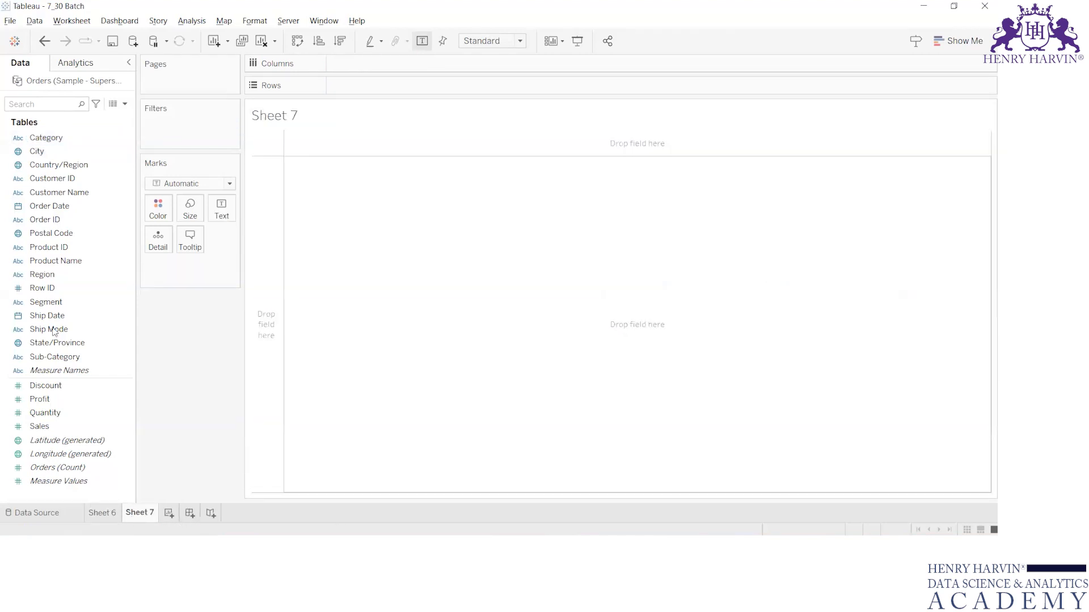
drag(46, 136, 394, 80)
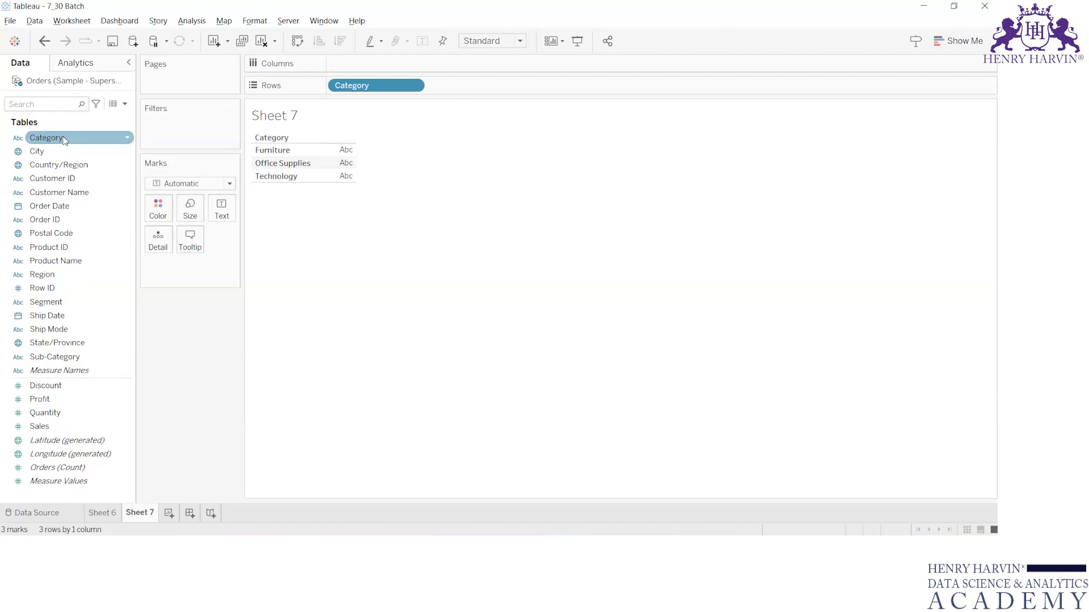
drag(64, 140, 76, 401)
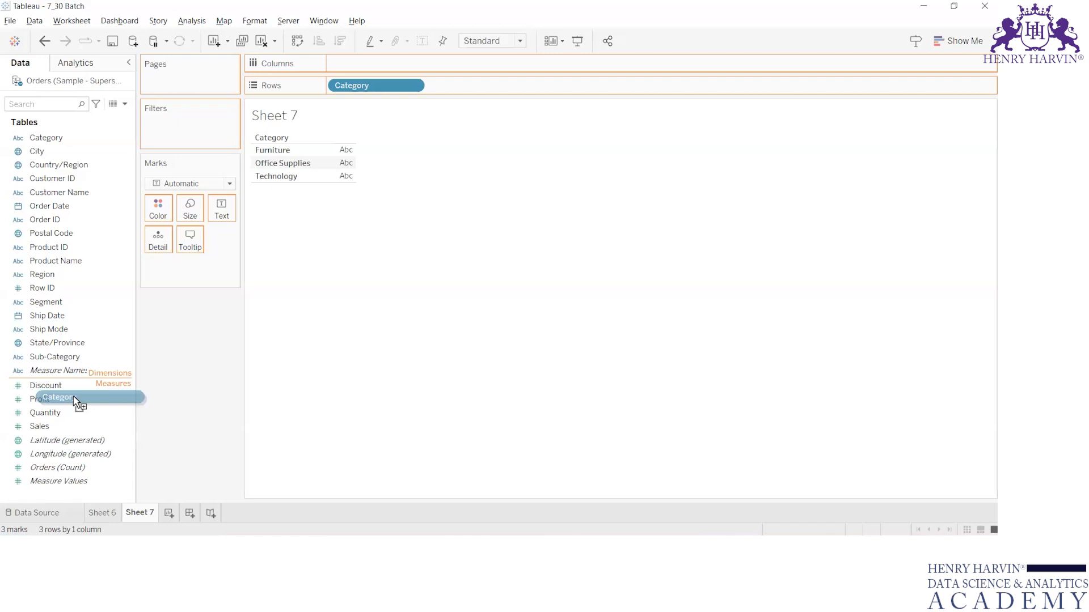
drag(75, 401, 60, 151)
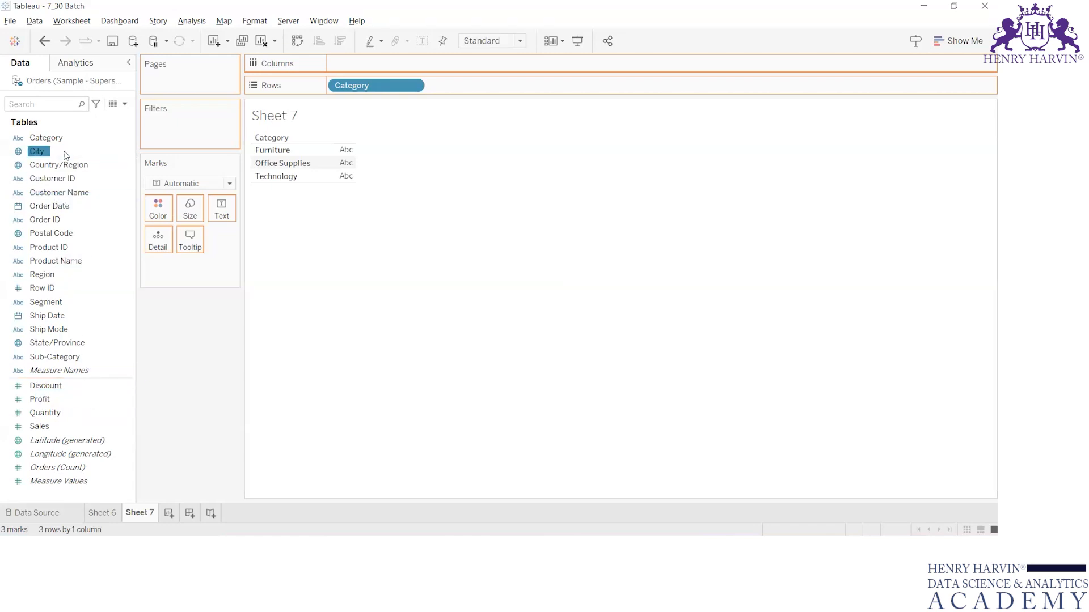
click(625, 240)
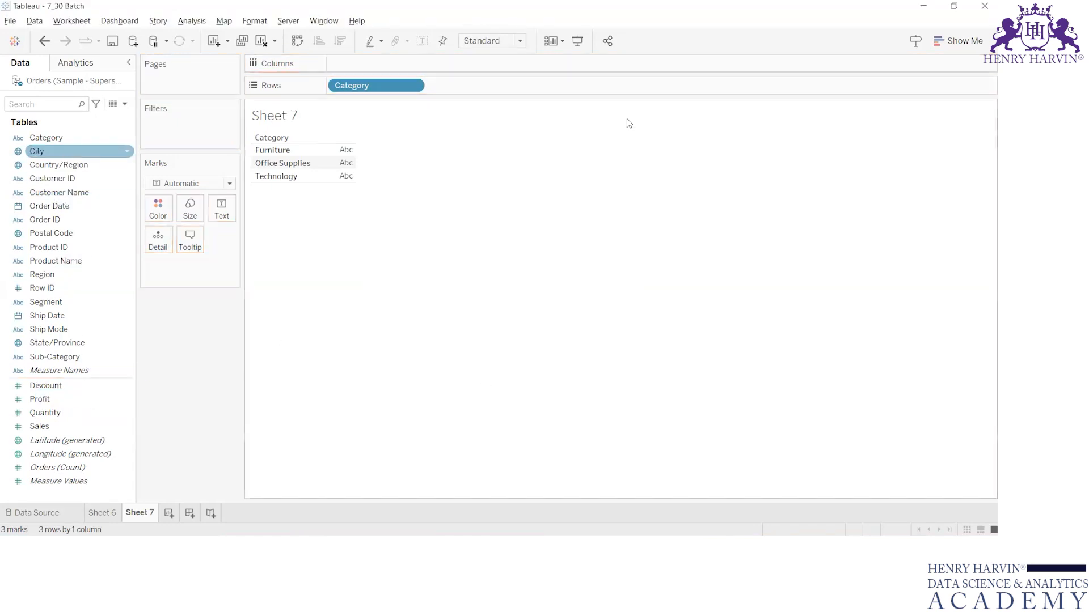
Convert Category into a Count (Distinct) measure and undo the conversion.
drag(45, 137, 49, 413)
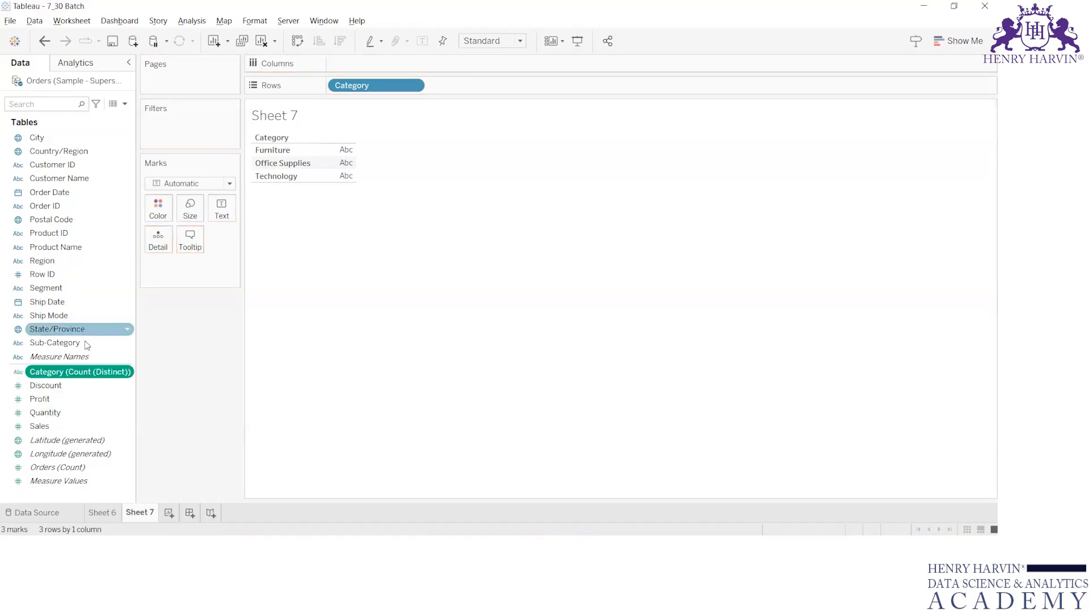
right_click(52, 377)
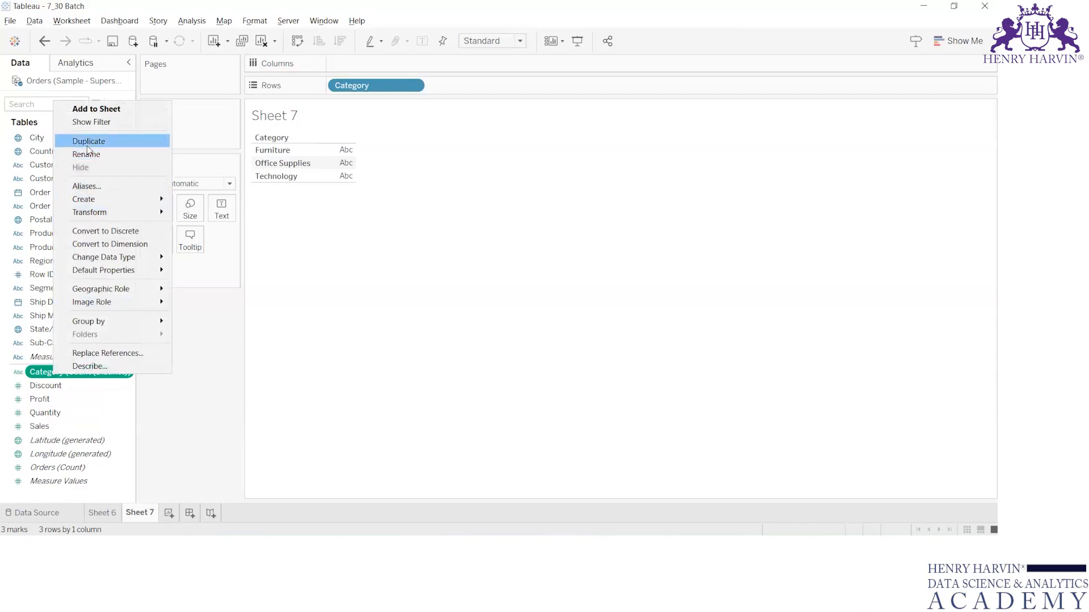
click(182, 391)
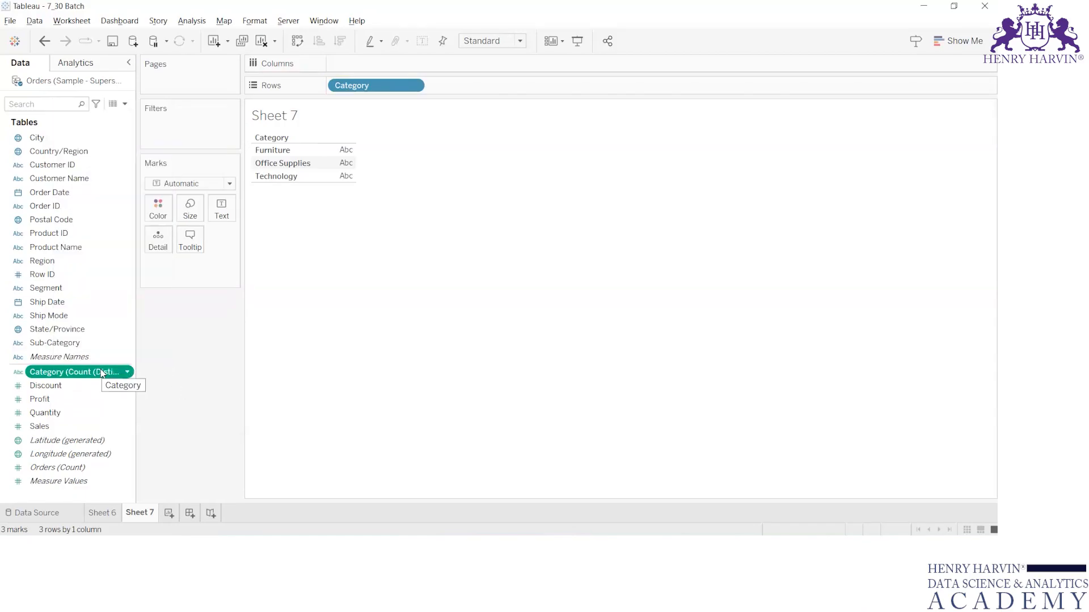
key(ctrl+z)
Create a calculated field named Count cat with the formula COUNT([Category]).
click(125, 104)
click(63, 114)
click(459, 297)
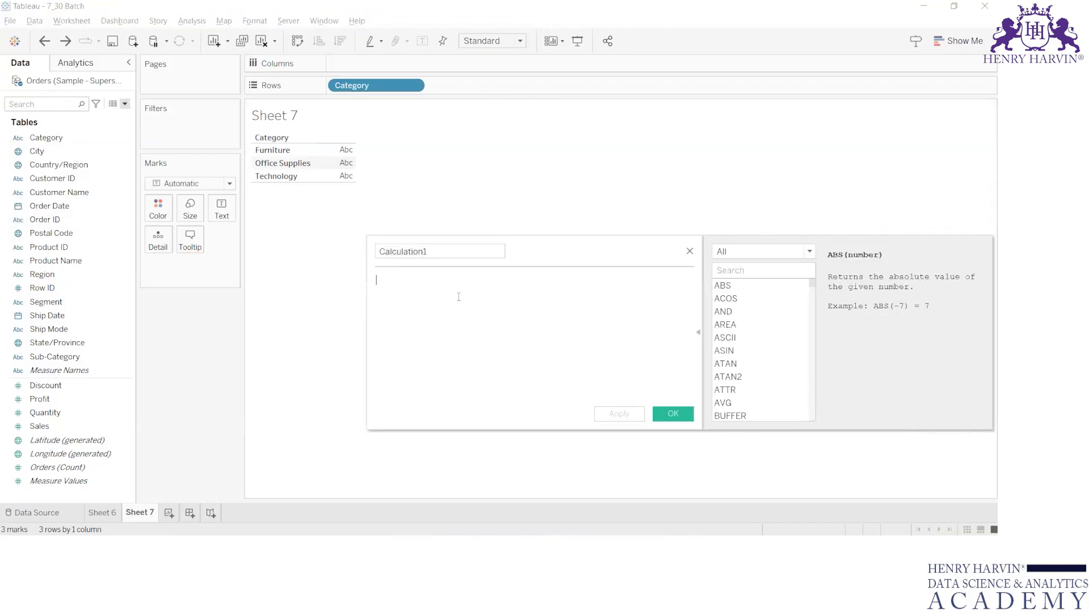
text(COUNT(c)
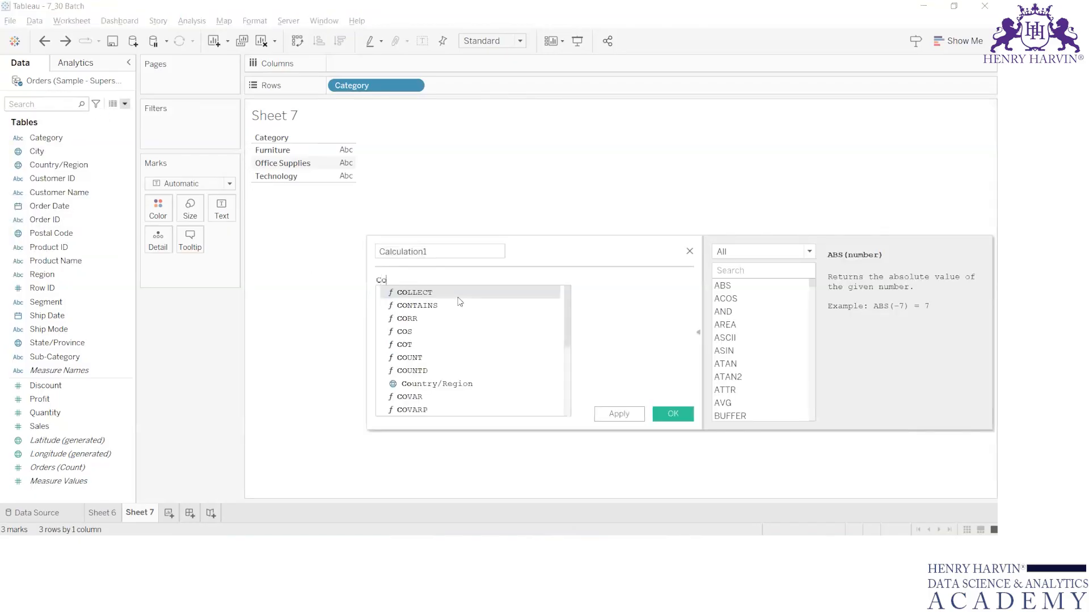
text(at)
key(Return)
click(454, 250)
text(Count cat)
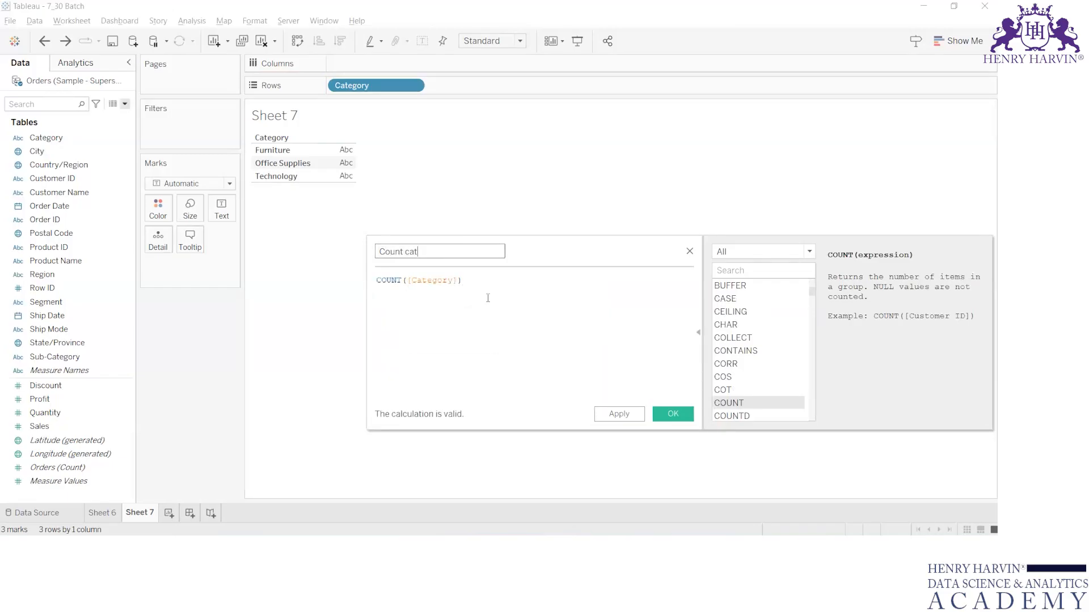
click(681, 415)
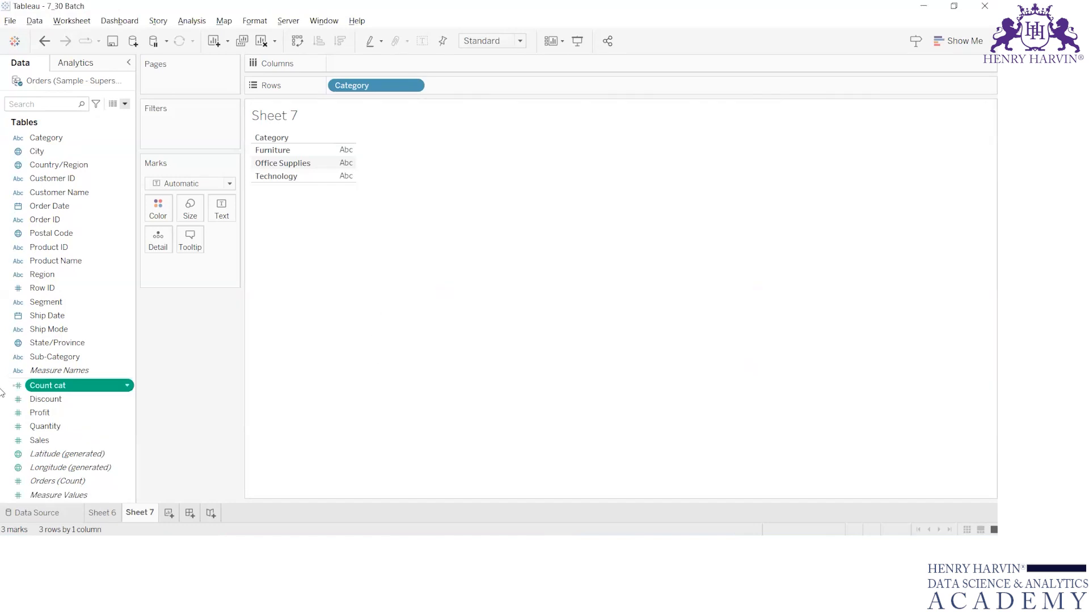
Delete the Count cat field and clear the worksheet.
right_click(50, 391)
click(95, 230)
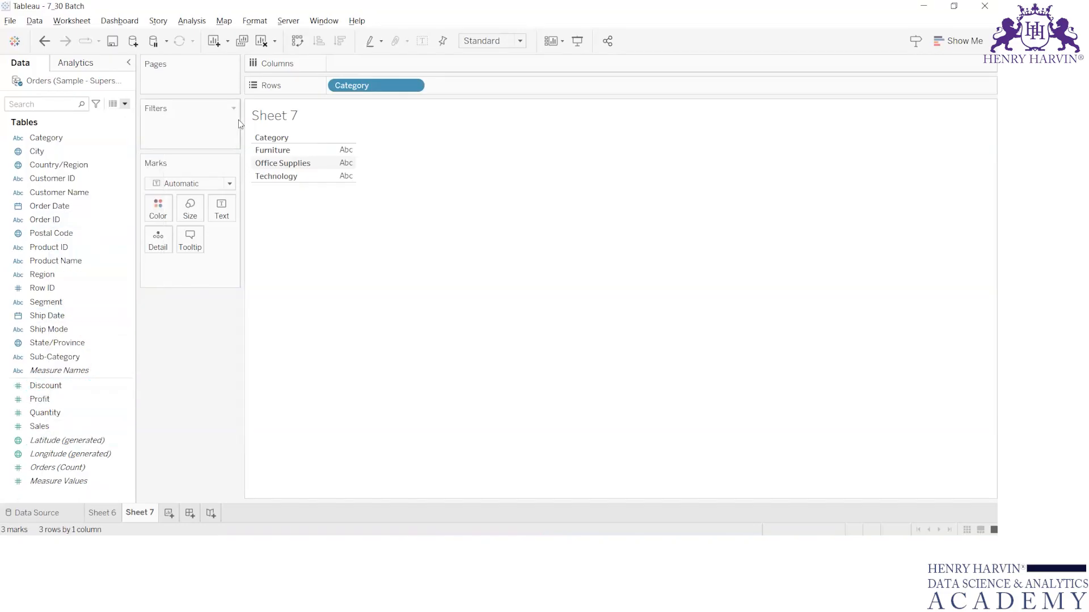
click(261, 41)
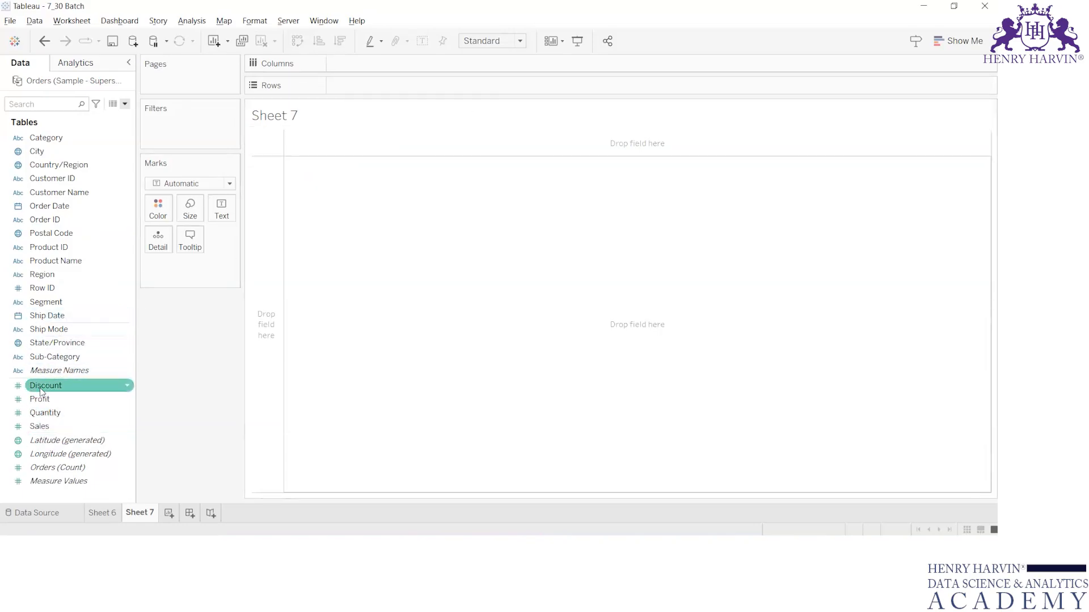
drag(40, 391, 21, 452)
click(75, 416)
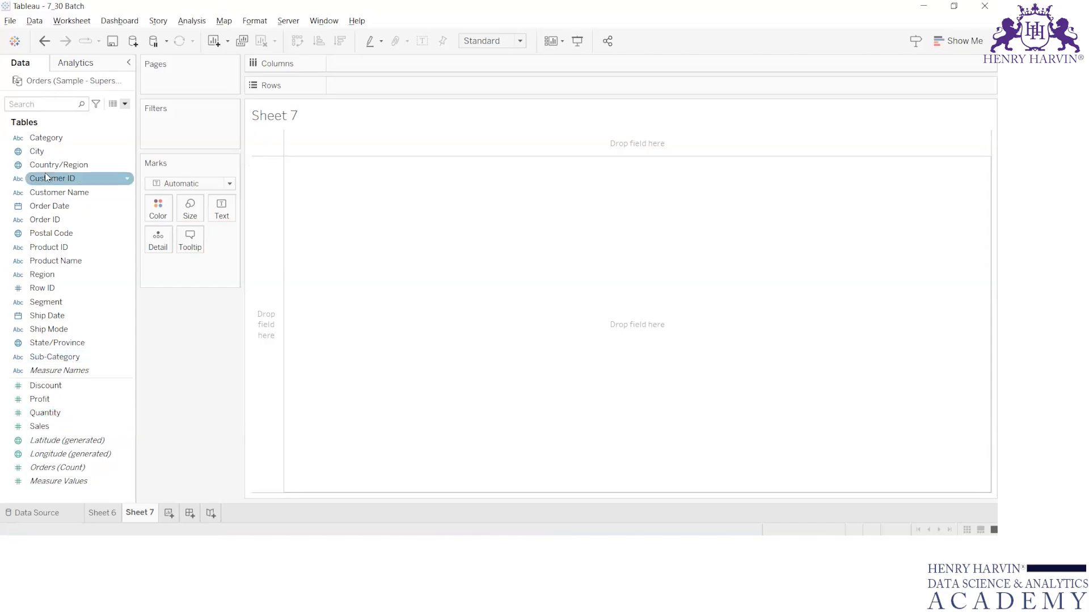
Place Category on Rows and drag it back off the shelf.
drag(50, 137, 378, 92)
drag(379, 93, 113, 170)
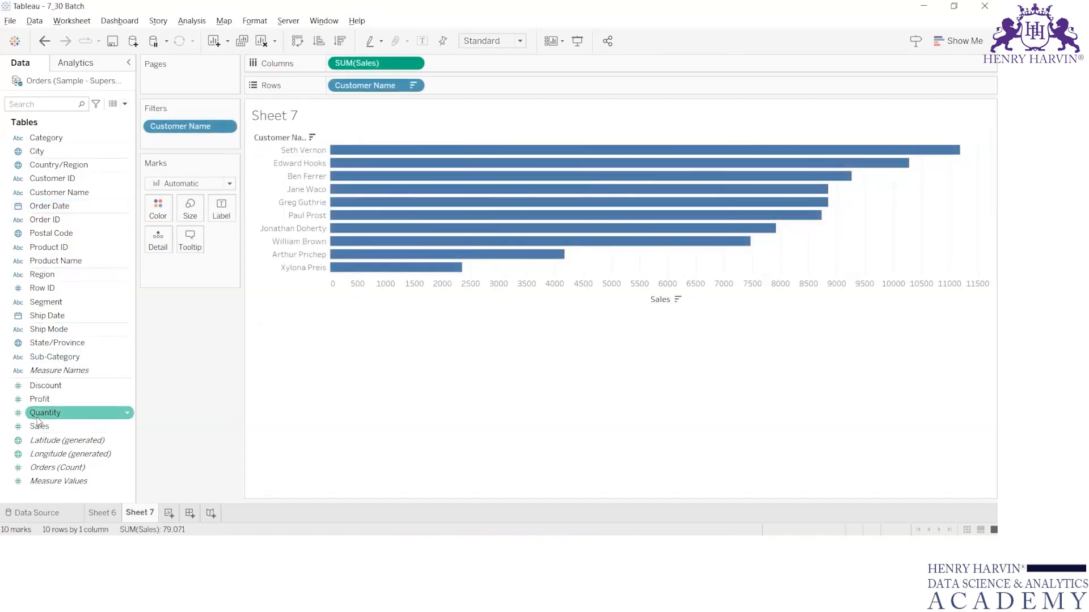
Try labelling the customer sales bars with SUM(Discount), check its aggregation options, and remove the label.
drag(45, 385, 225, 216)
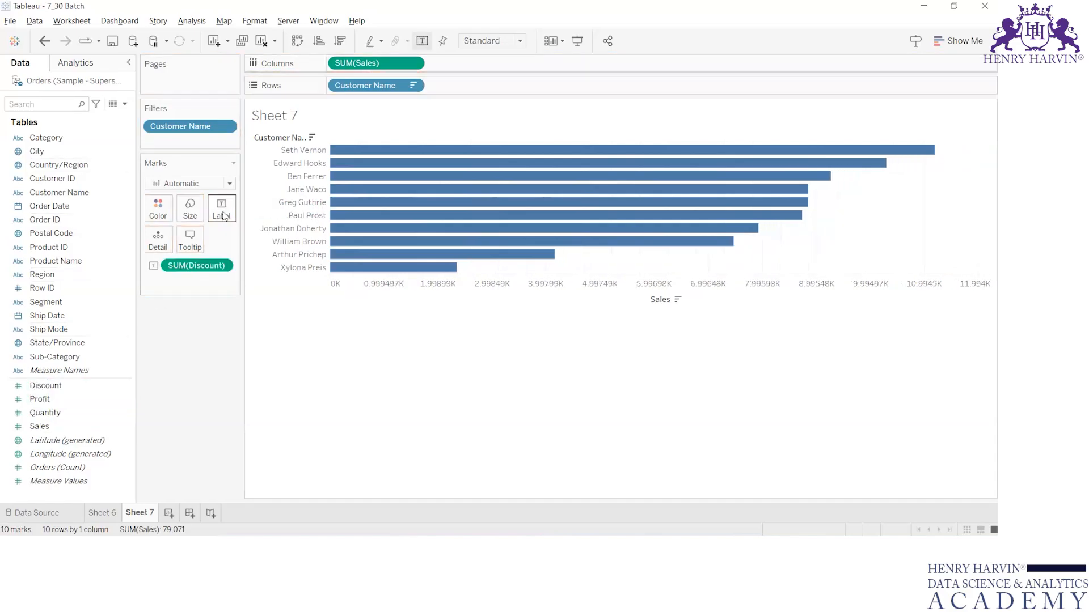
click(220, 267)
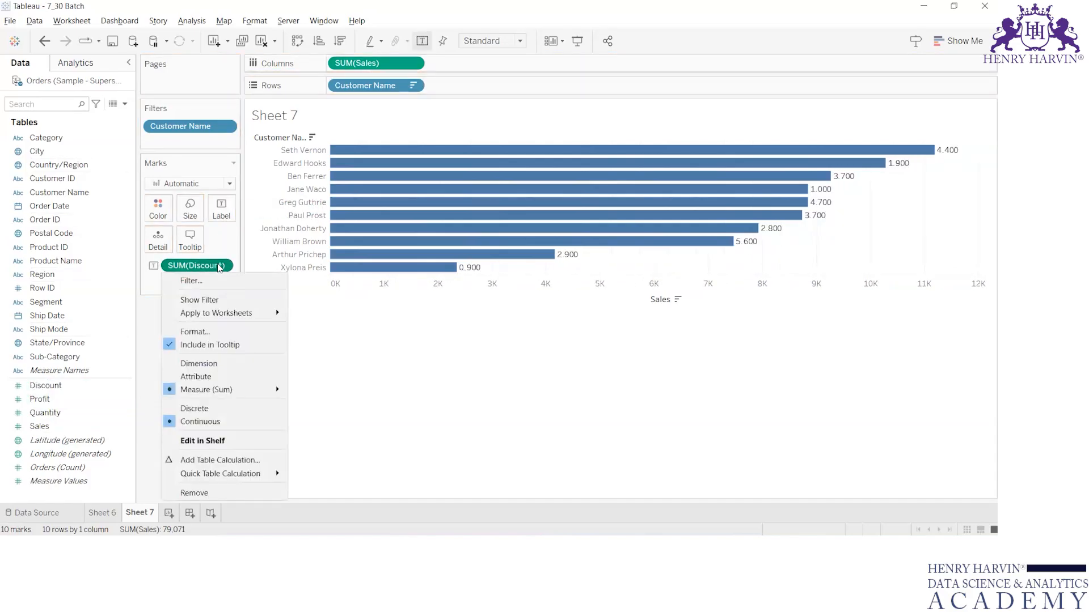
mouse_move(255, 390)
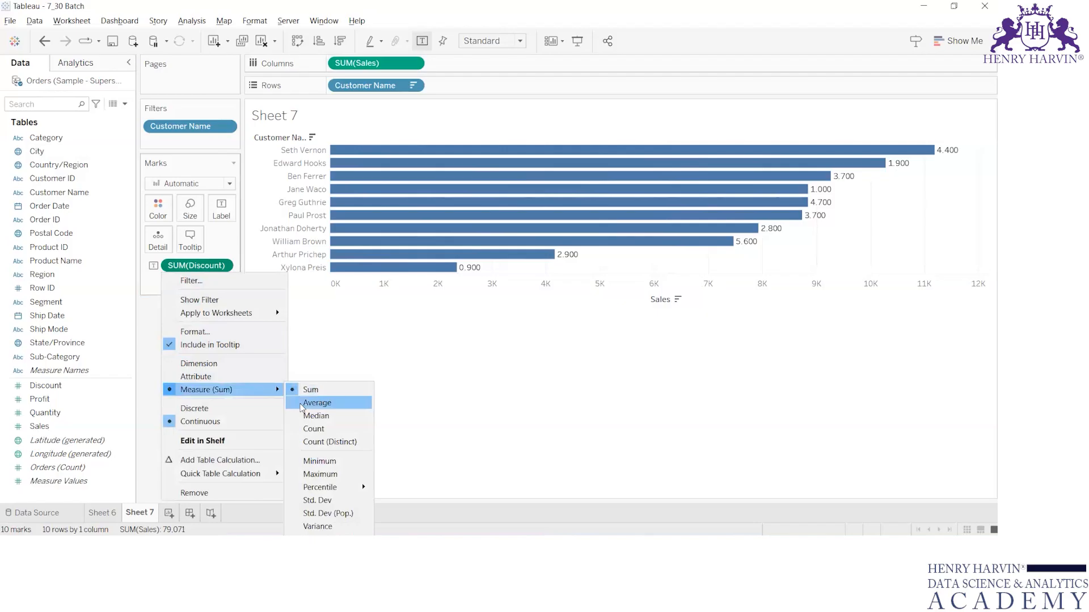
click(427, 345)
drag(196, 270, 80, 390)
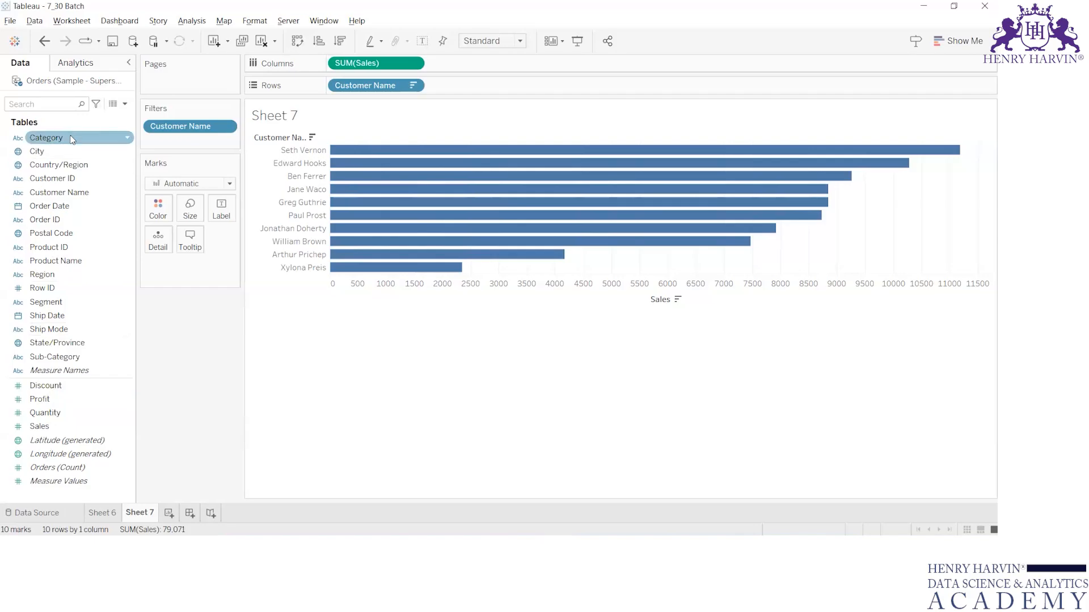
Convert Category into a Count (Distinct) measure again and undo the conversion.
drag(72, 140, 62, 396)
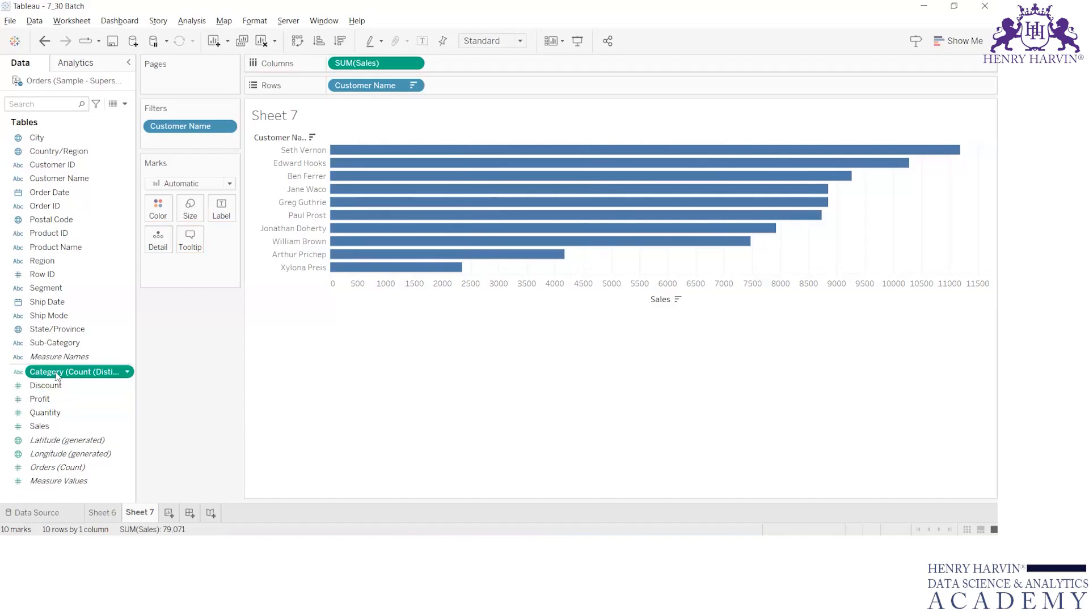
right_click(57, 377)
click(163, 418)
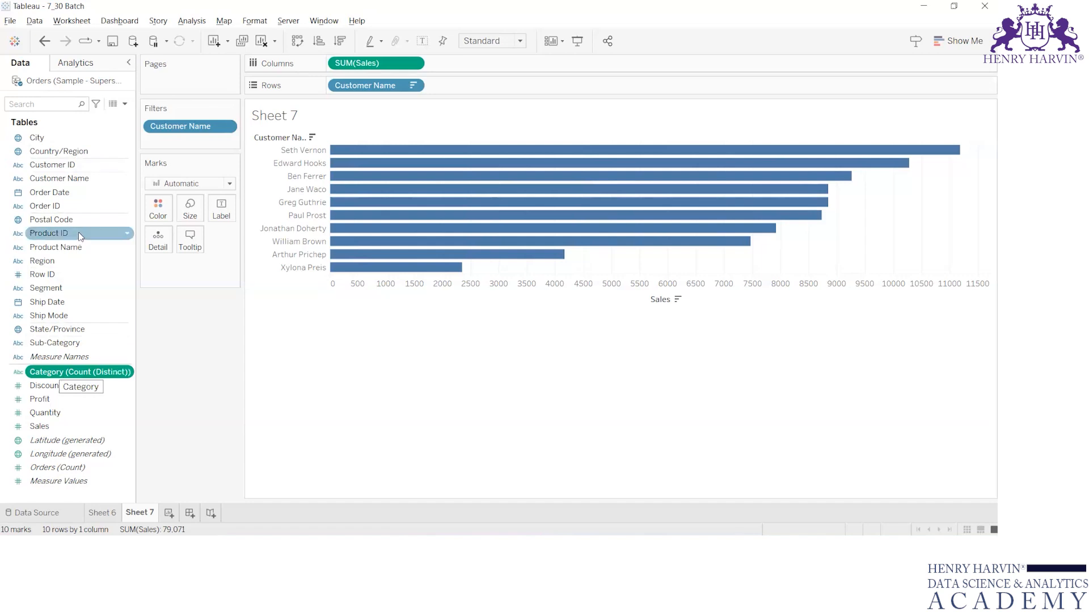
key(ctrl+z)
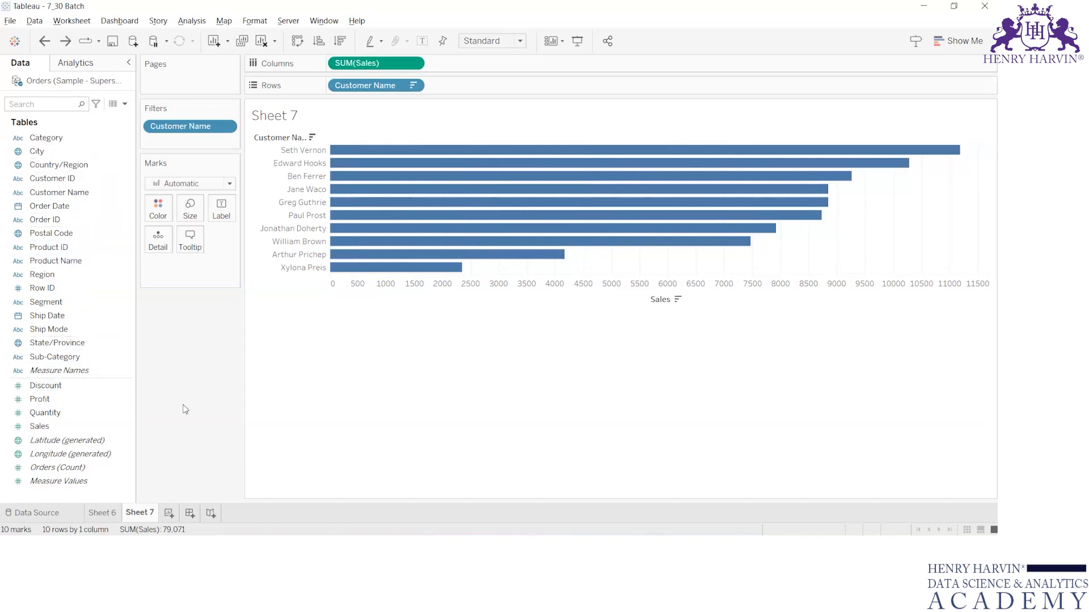
Create a calculated field from Category with the formula COUNT([Category]).
right_click(45, 139)
mouse_move(85, 235)
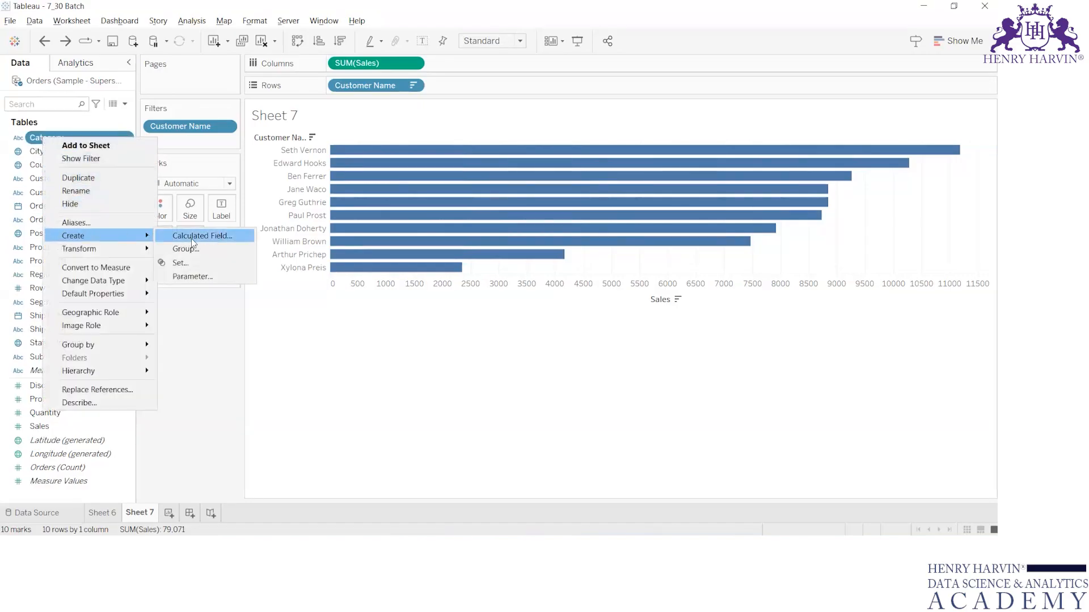
click(192, 239)
click(479, 329)
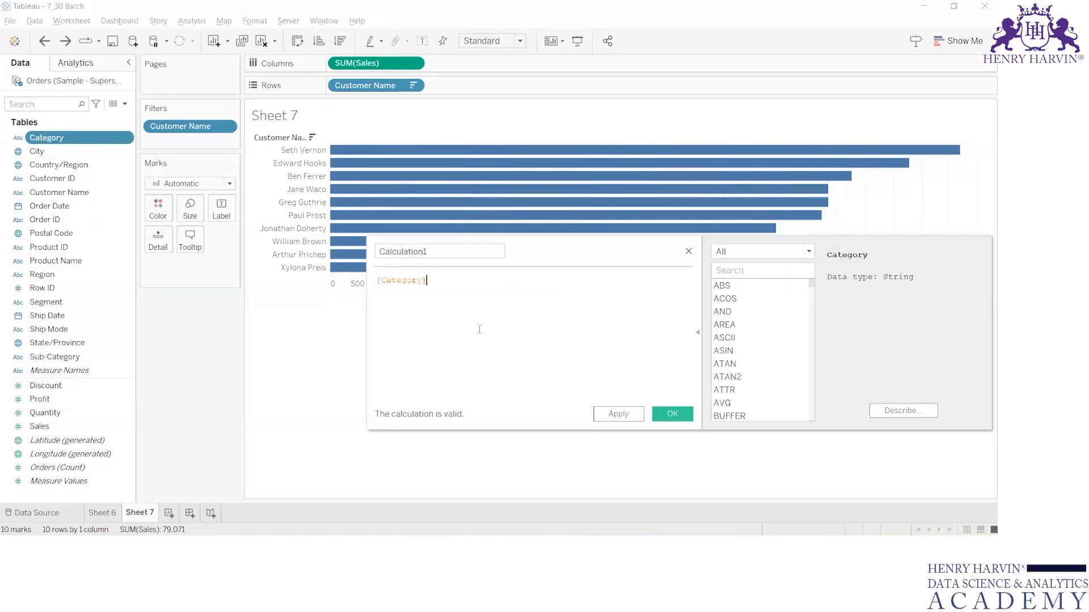
text(COUNT()
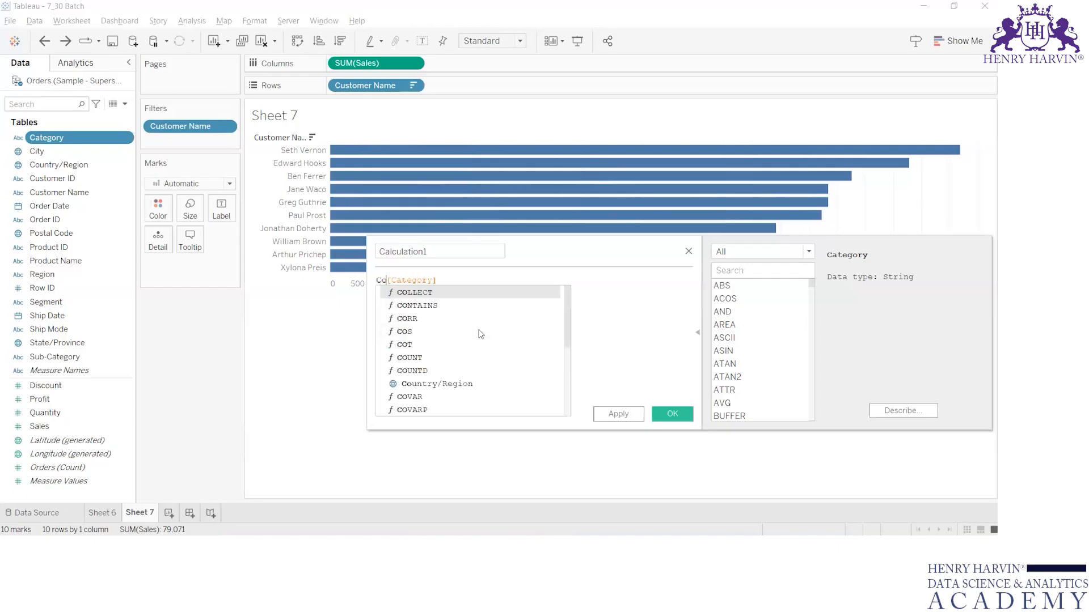
key(Delete)
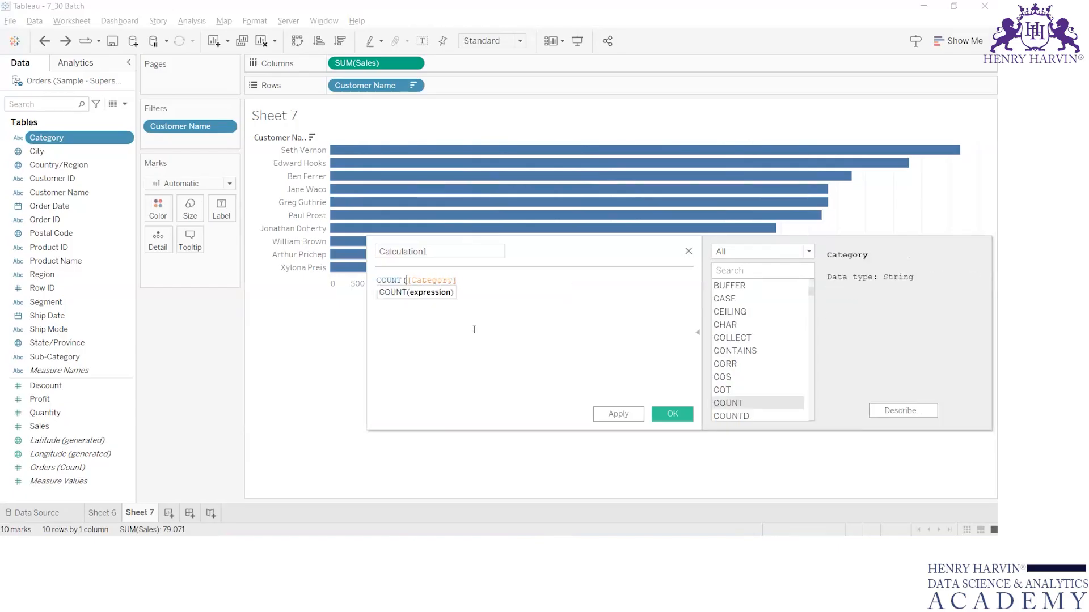
click(484, 283)
text())
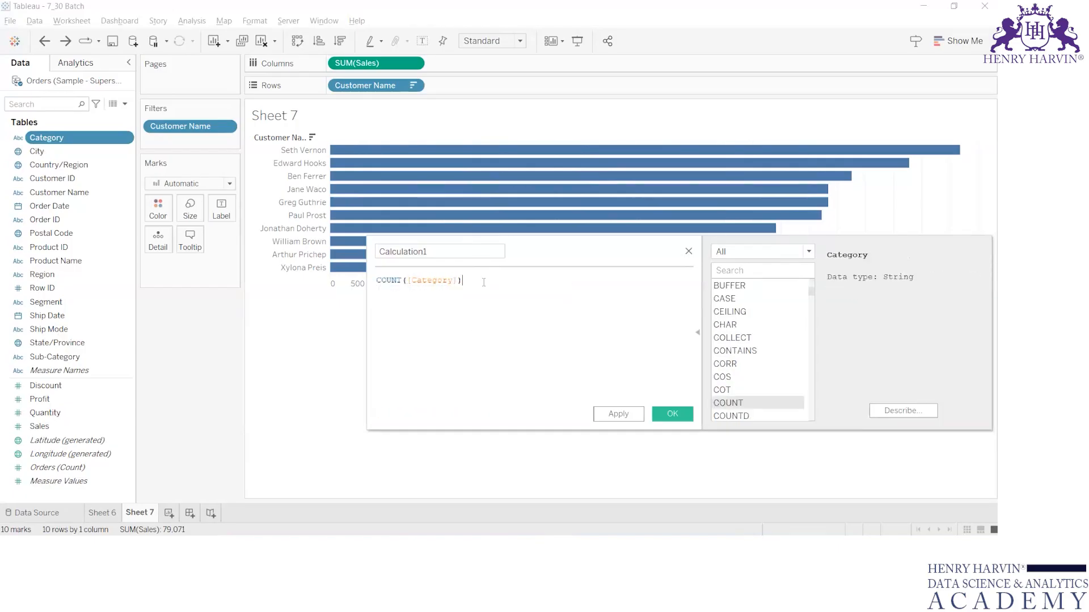
click(665, 415)
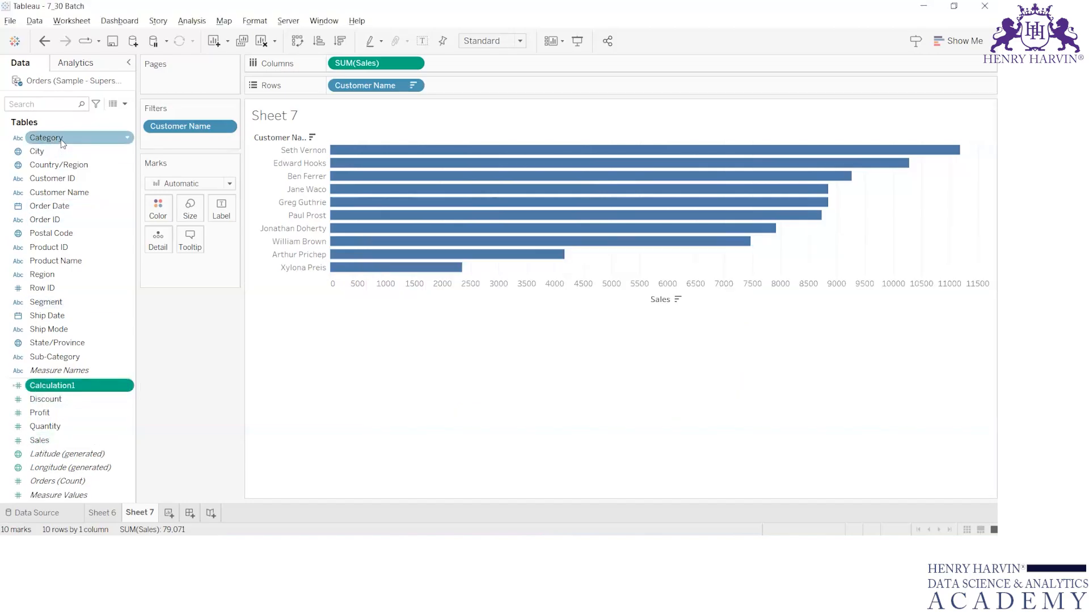
Convert Category into a Count (Distinct) measure and show it as the text mark on a new sheet.
drag(63, 142, 60, 390)
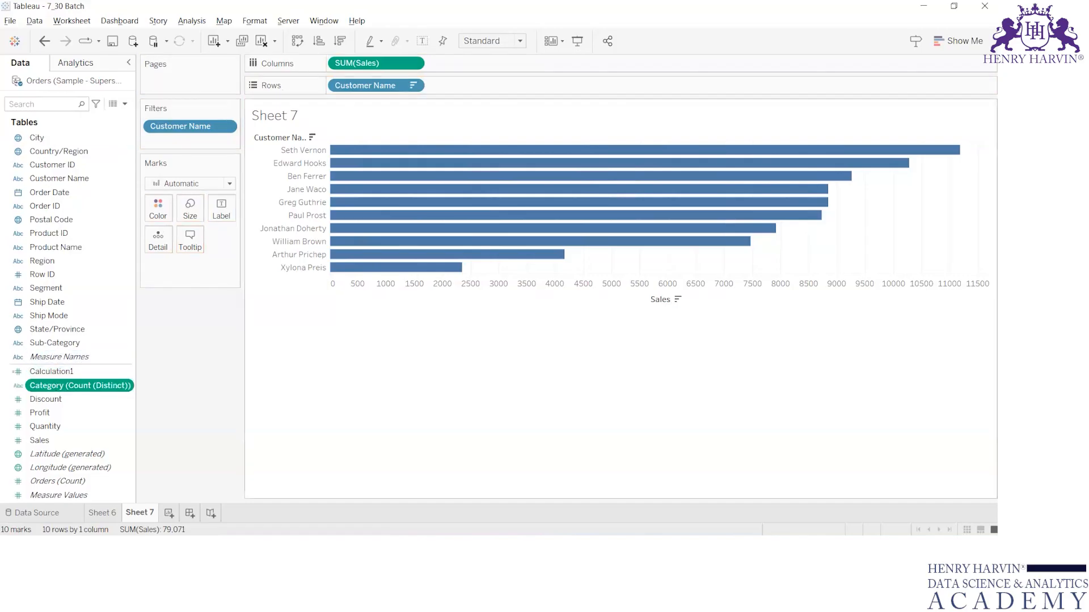
click(169, 513)
drag(72, 373, 227, 209)
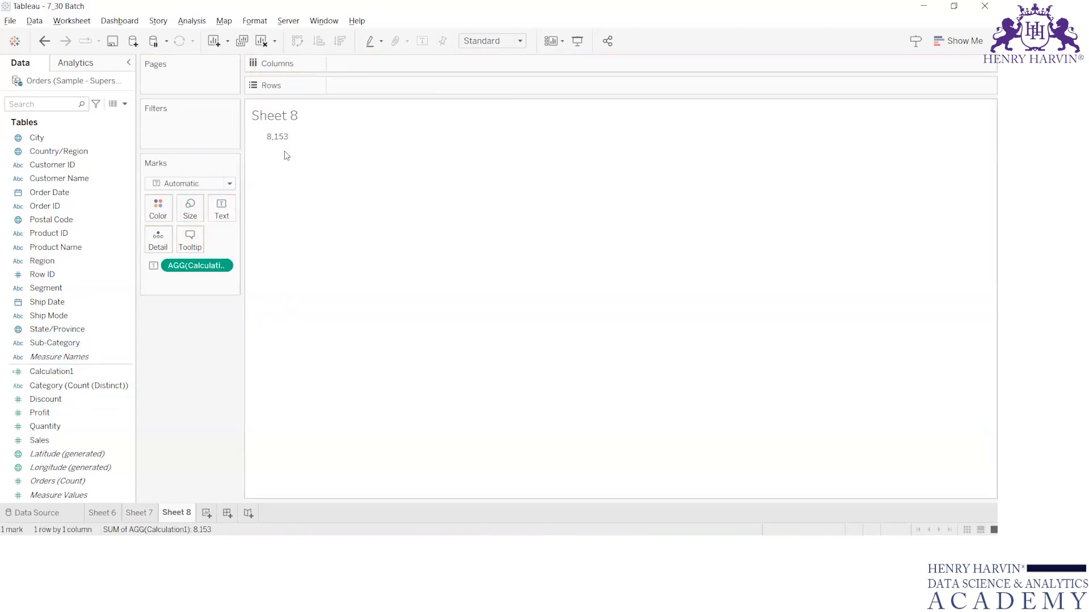
drag(168, 265, 215, 214)
drag(62, 385, 236, 213)
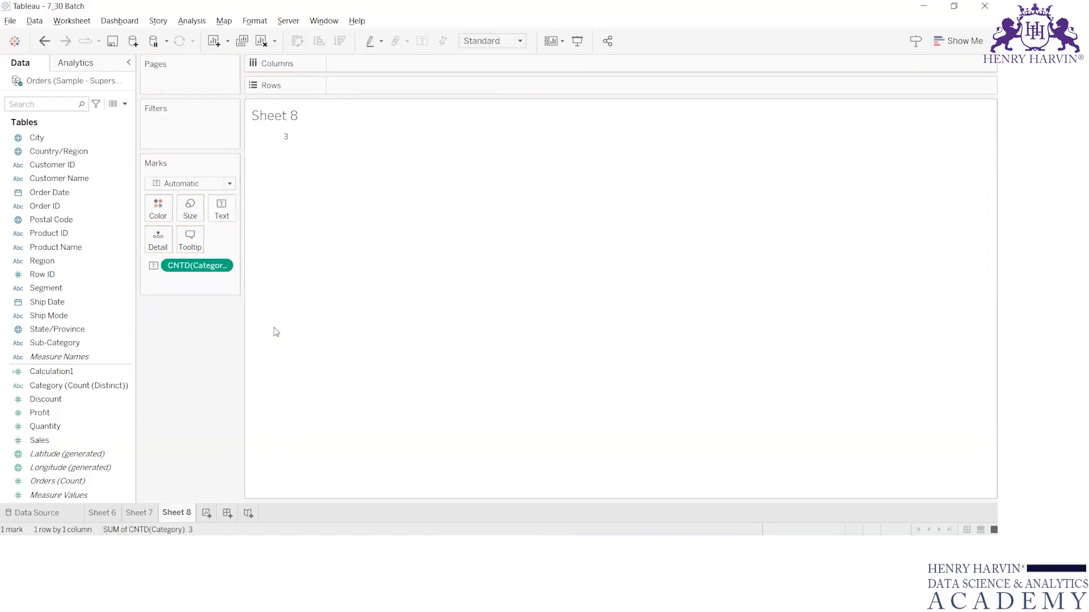
Add Calculation1 to the view beside the distinct count and open its formula for editing.
double_click(51, 372)
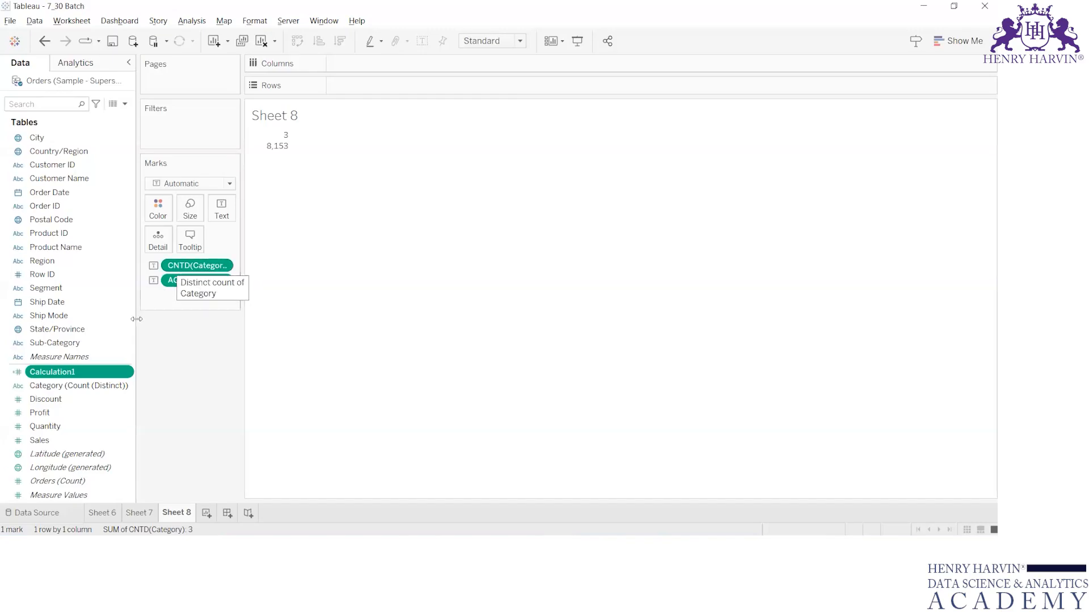
right_click(79, 373)
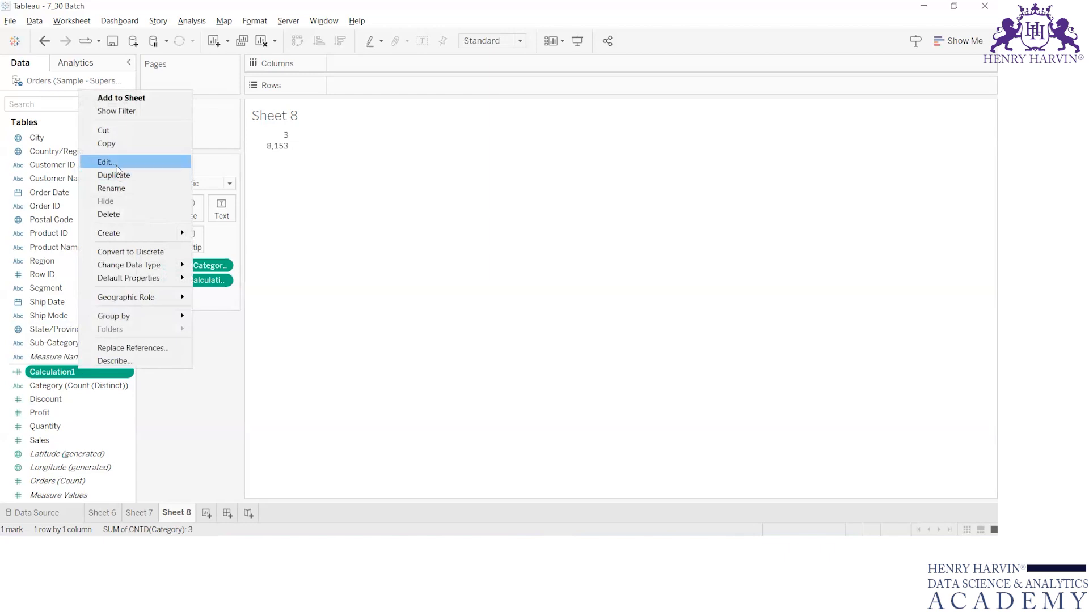
click(106, 162)
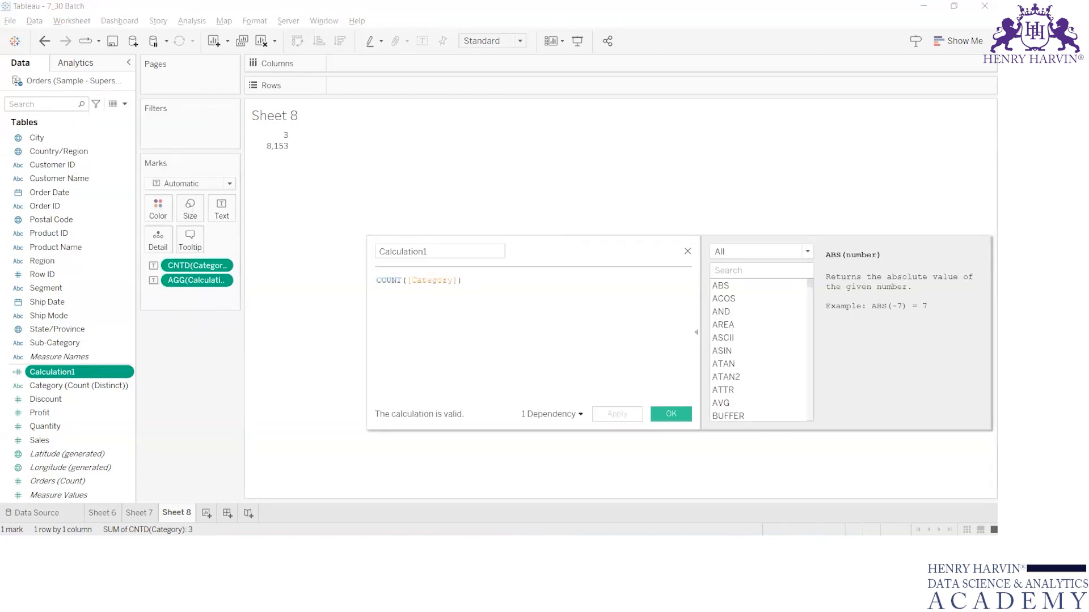
Switch to the Oracle_Orders workbook, select the whole Orders data range, and insert a PivotTable on a new worksheet.
click(591, 474)
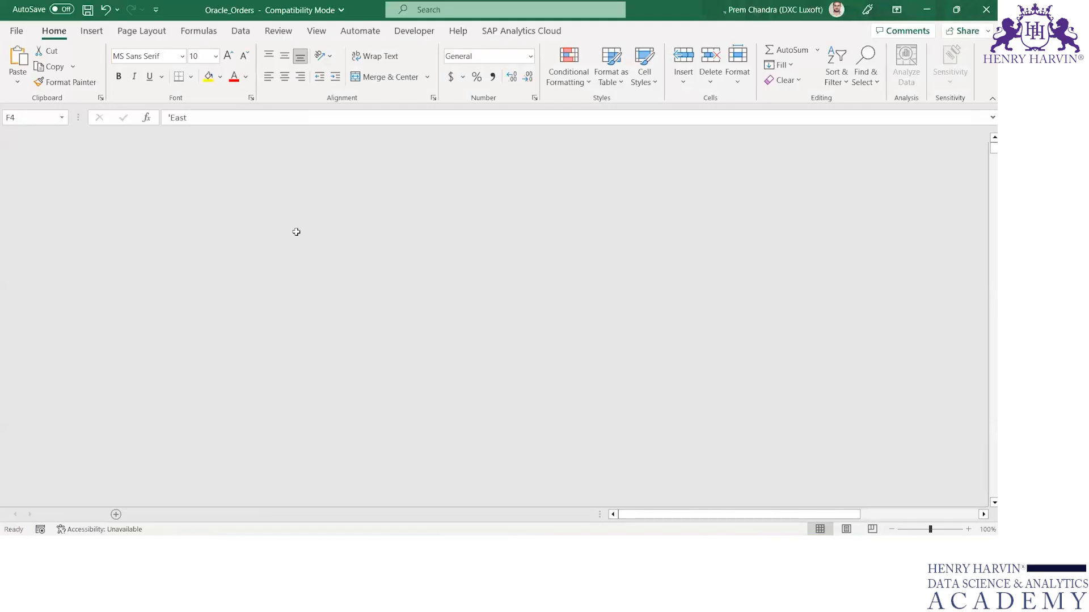
key(Up)
key(ctrl+Home)
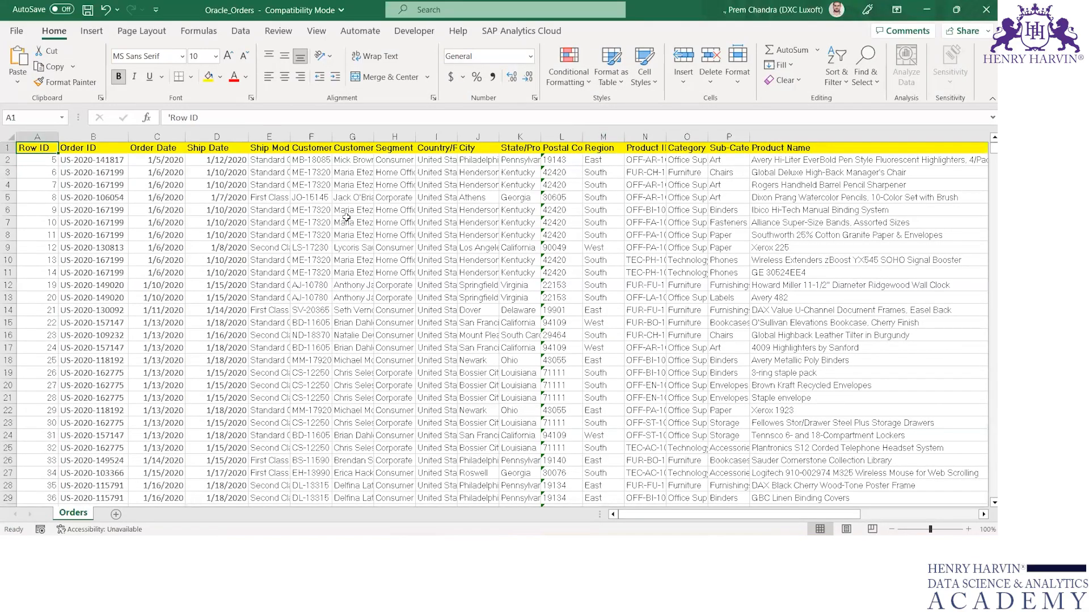
key(ctrl+shift+Right)
key(ctrl+shift+Down)
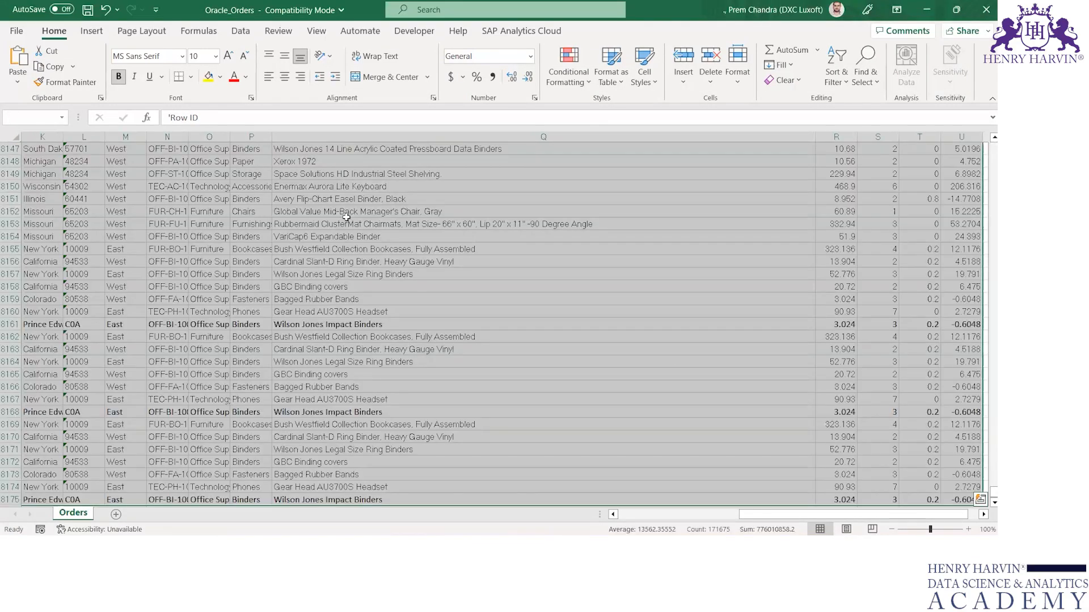
key(alt+n)
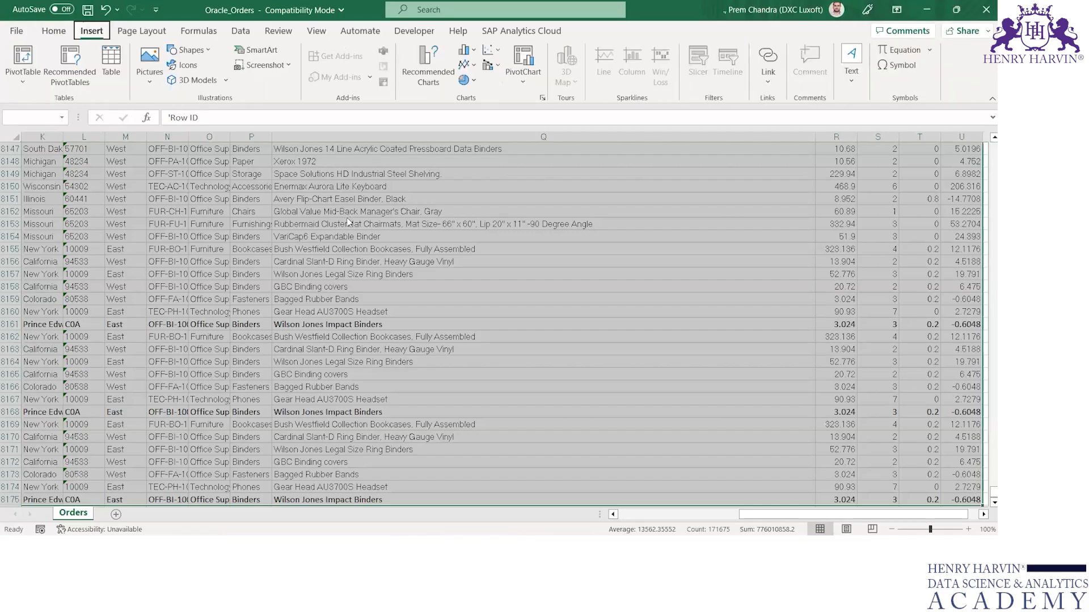
key(v)
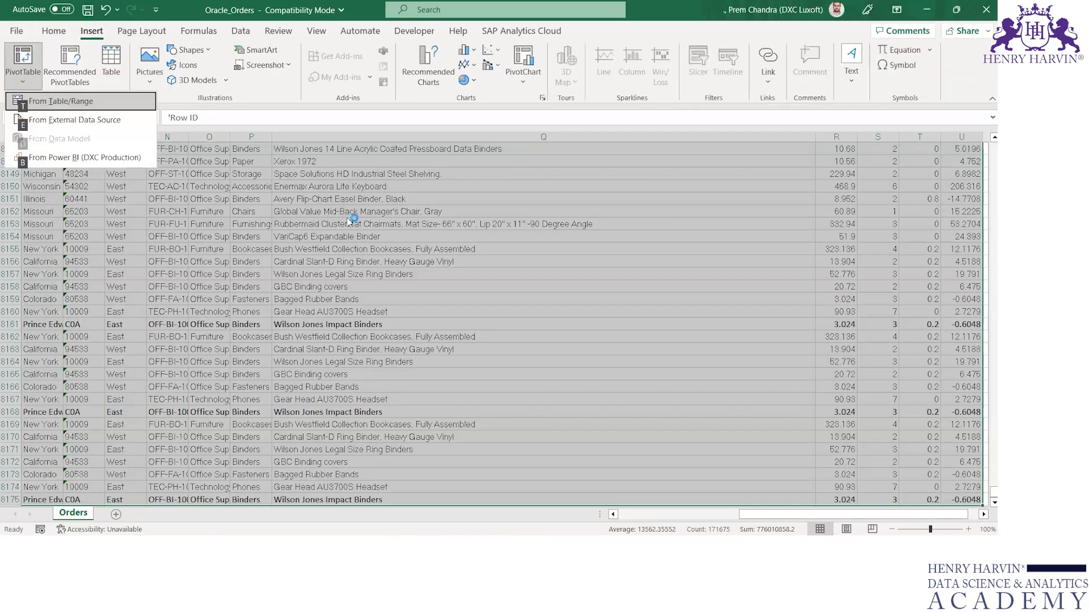
key(t)
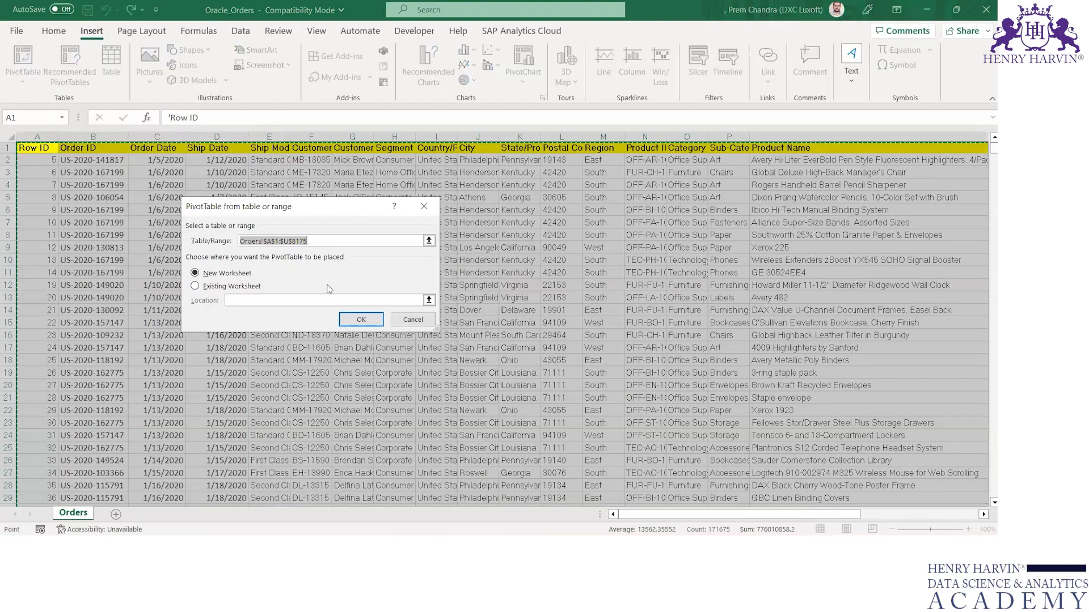
click(361, 320)
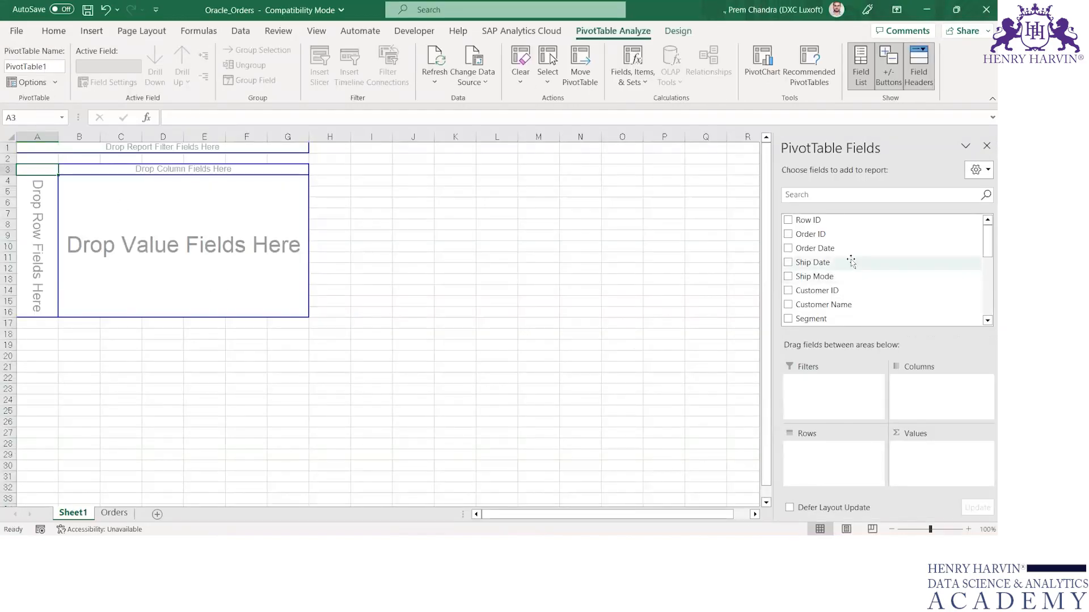
Add Category to the PivotTable's Values as a count.
scroll(851, 260, down, 2)
scroll(851, 260, up, 2)
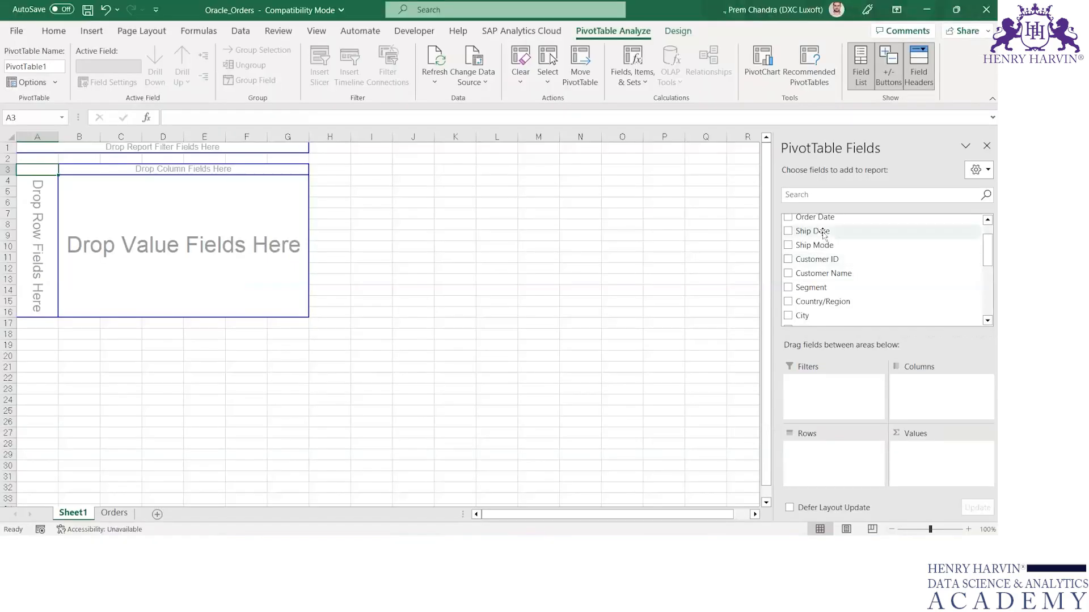
scroll(806, 278, up, 1)
scroll(806, 278, down, 2)
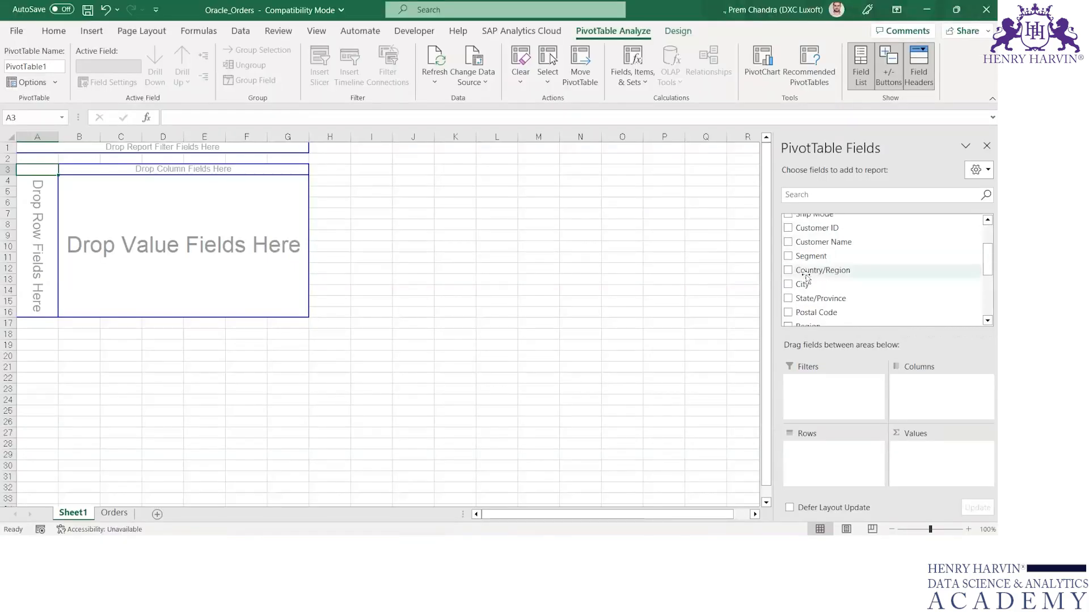
scroll(805, 278, down, 2)
drag(808, 323, 925, 464)
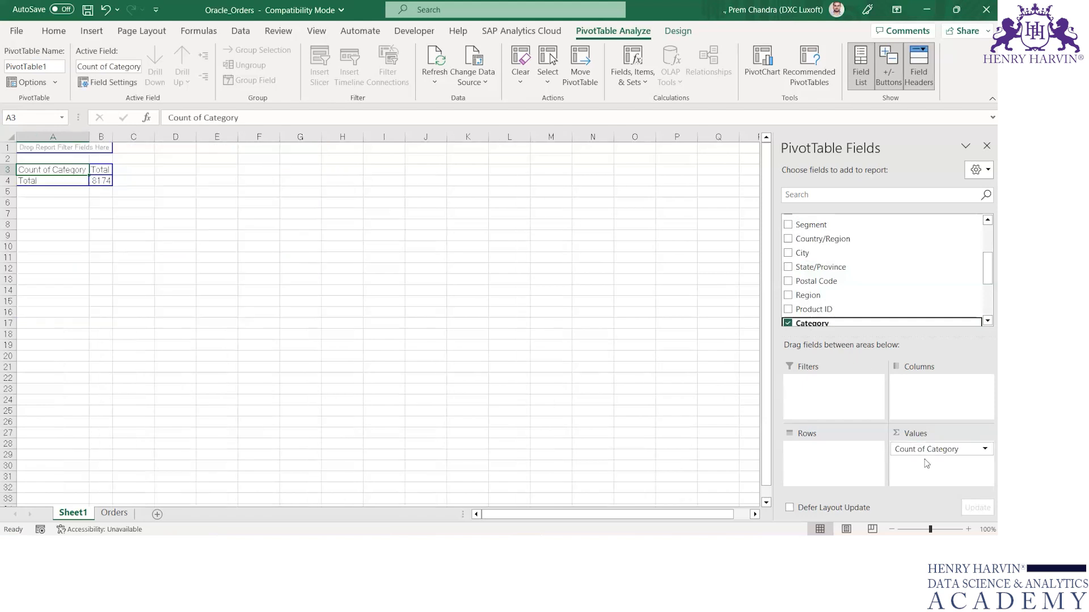
Compare the pivot count with the number of data rows in the Orders sheet's first column.
click(101, 172)
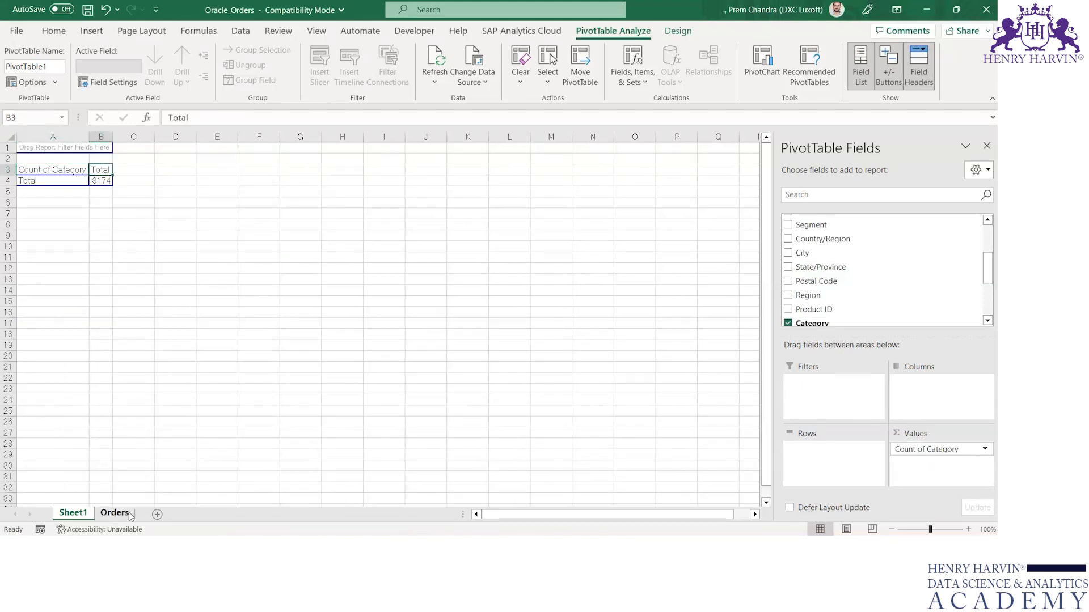
click(115, 513)
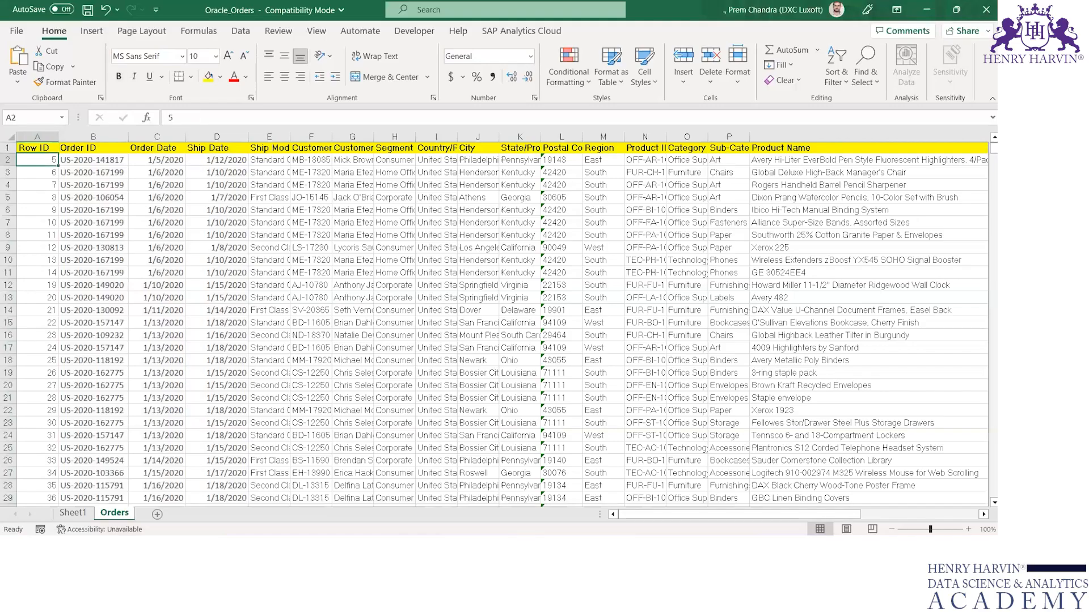
click(73, 513)
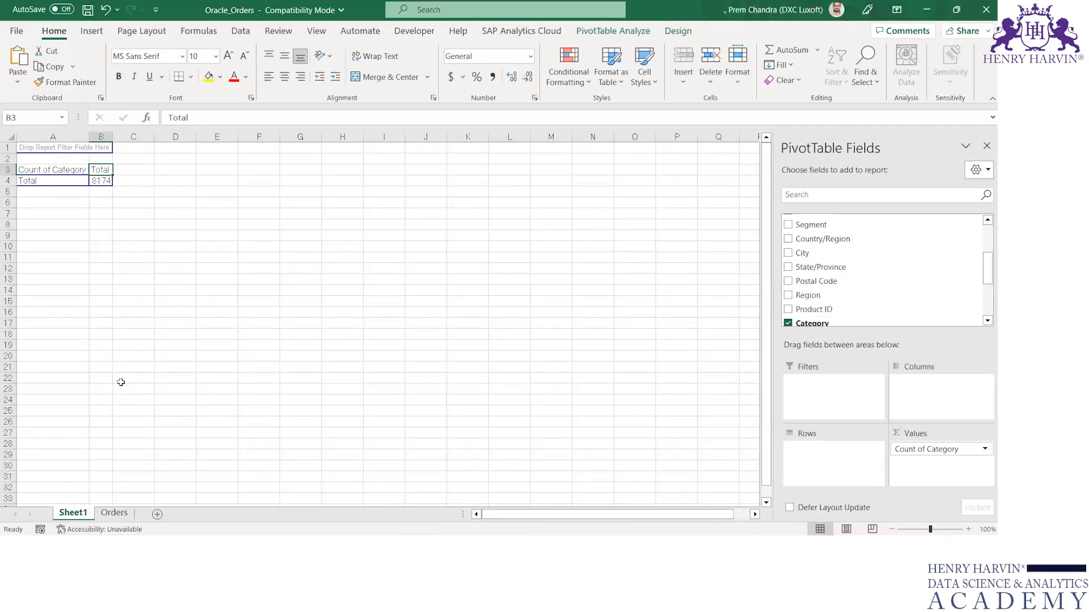
click(115, 513)
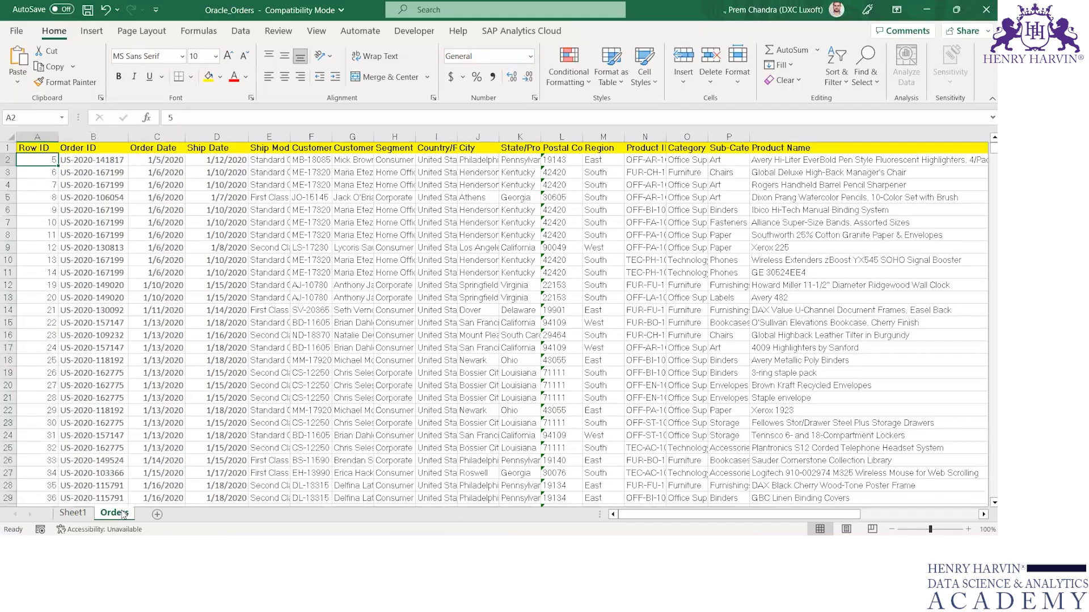
key(ctrl+shift+Down)
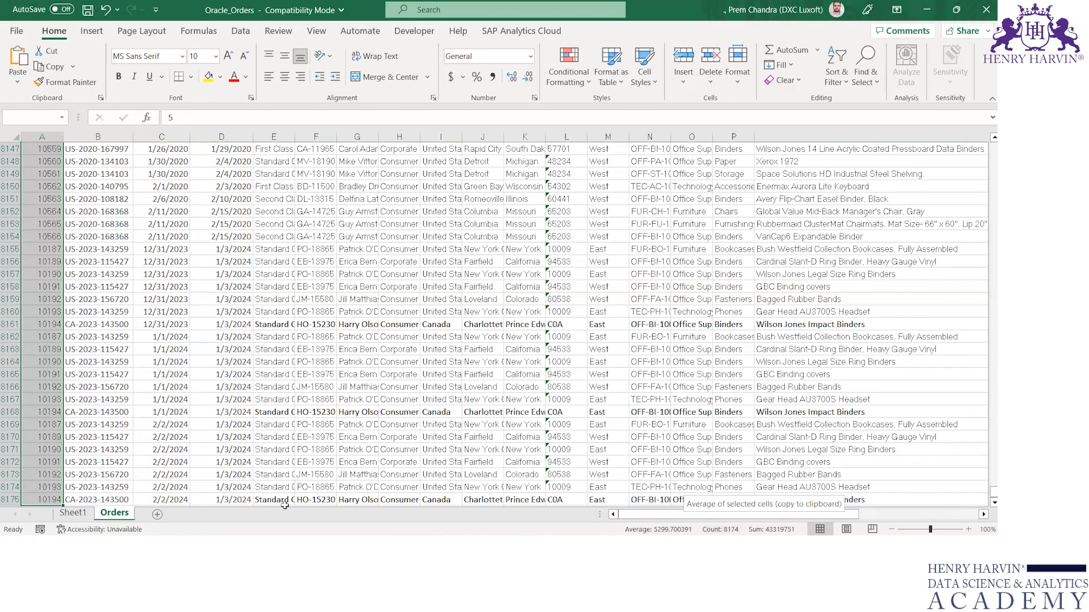
click(72, 513)
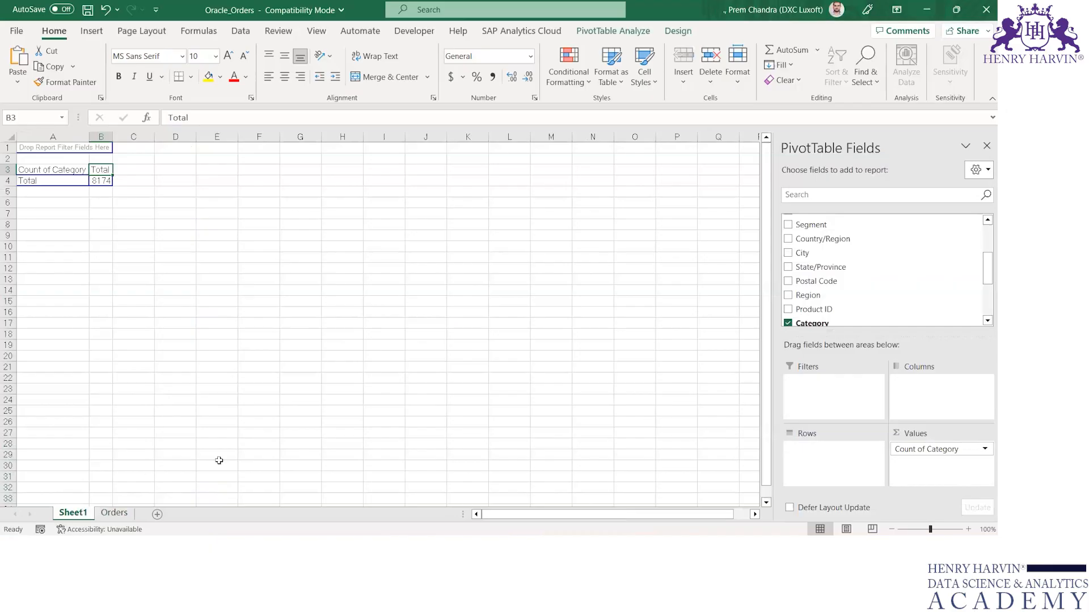
click(115, 513)
Turn on filters for the Orders header row and inspect the values listed in the Category filter.
click(487, 211)
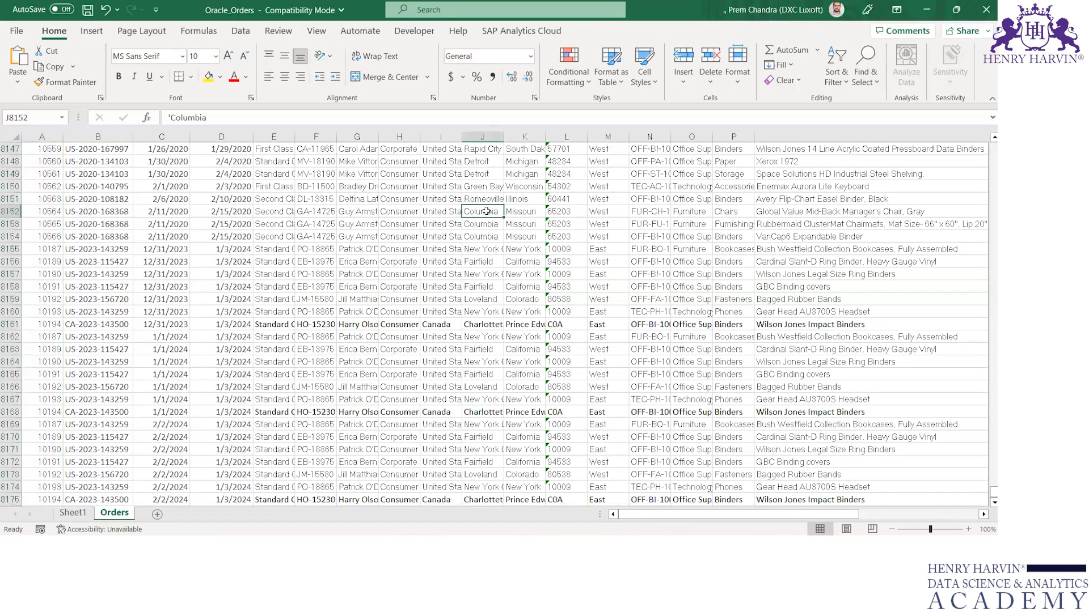
key(ctrl+Up)
key(Right)
key(ctrl+shift+l)
key(Left)
key(Left)
key(Left)
key(Left)
key(Left)
key(Left)
key(Left)
key(Left)
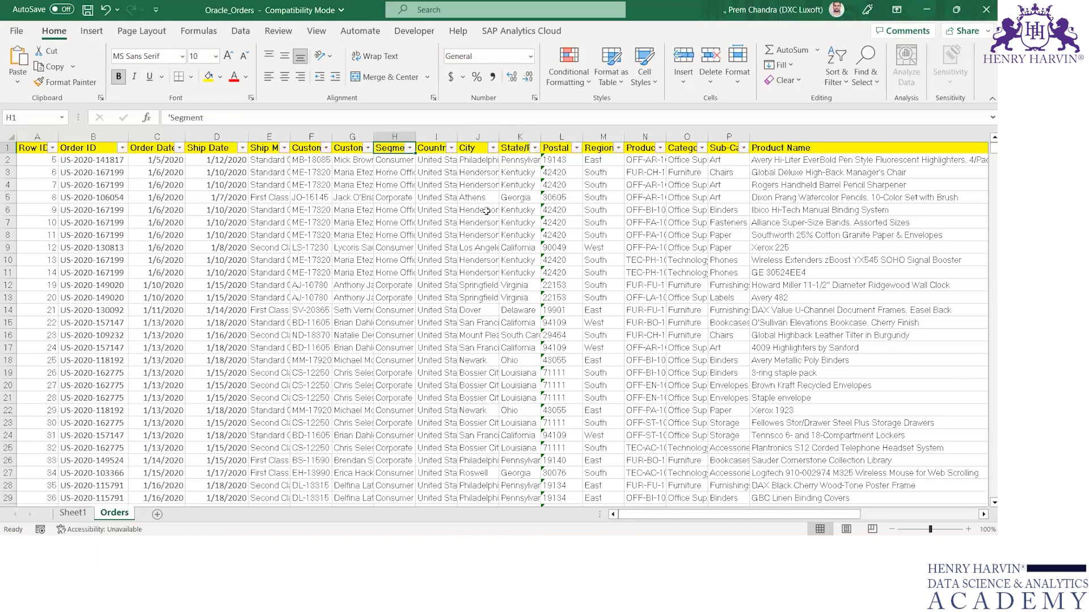
key(Right)
key(Right)
key(Right)
key(Right)
key(Right)
key(Right)
key(Right)
key(Right)
key(Right)
key(Right)
key(Right)
key(Right)
key(Right)
key(Right)
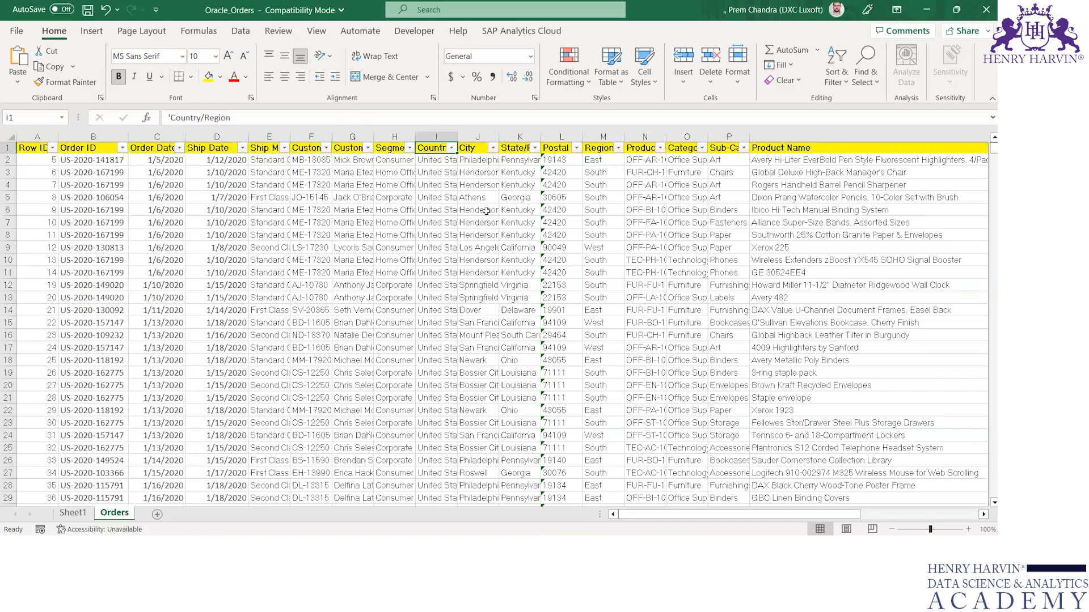
key(Right)
key(Left)
key(Left)
key(Left)
key(Left)
key(Left)
key(Right)
key(Right)
key(alt+Down)
key(Down)
key(Down)
key(Down)
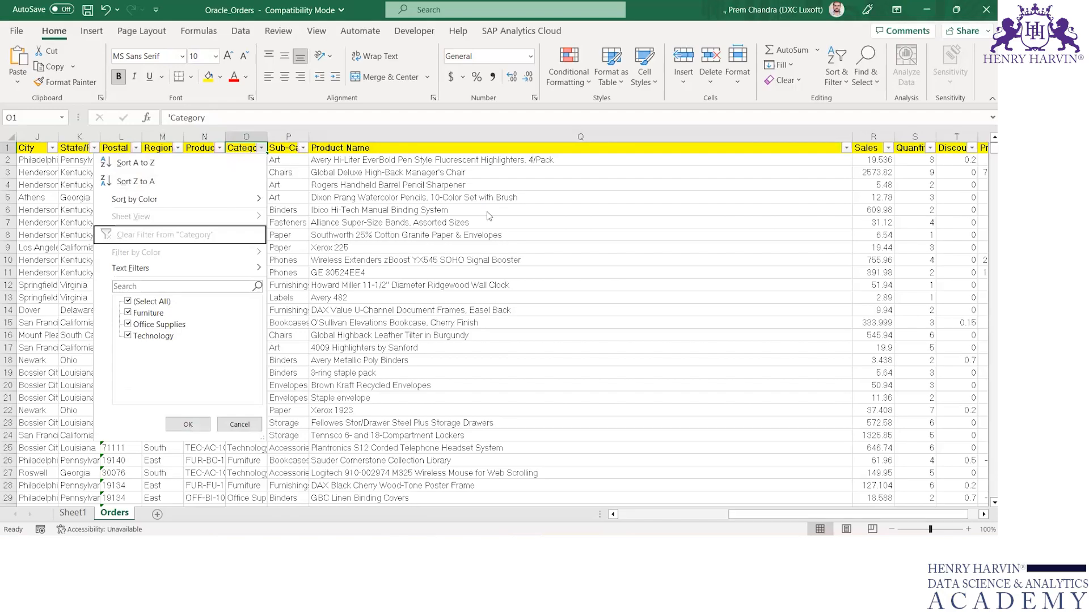
key(Escape)
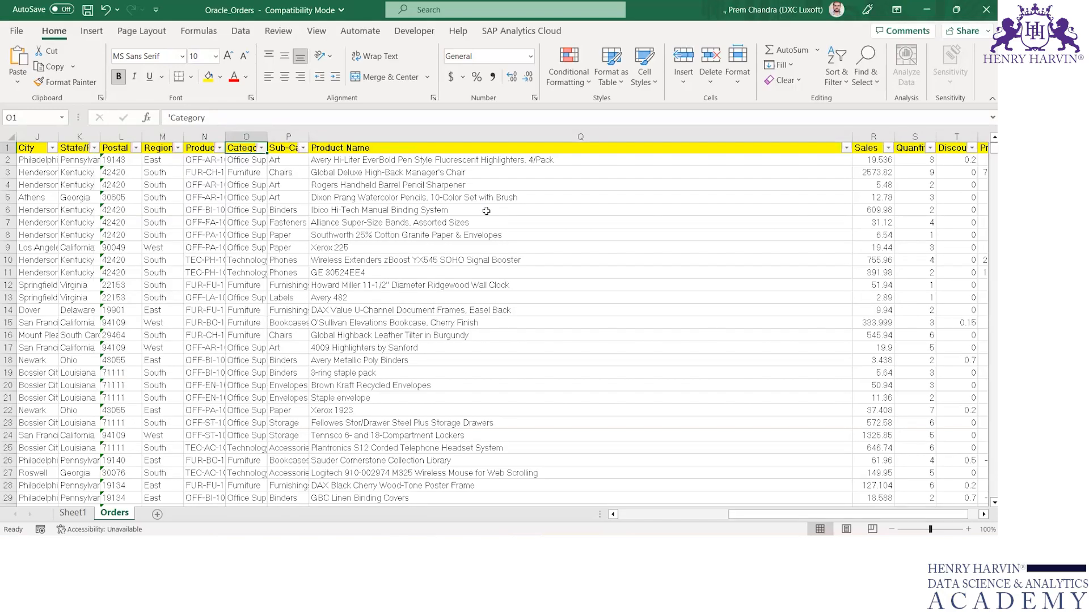
Review the summarization options in Value Field Settings for Count of Category.
click(73, 513)
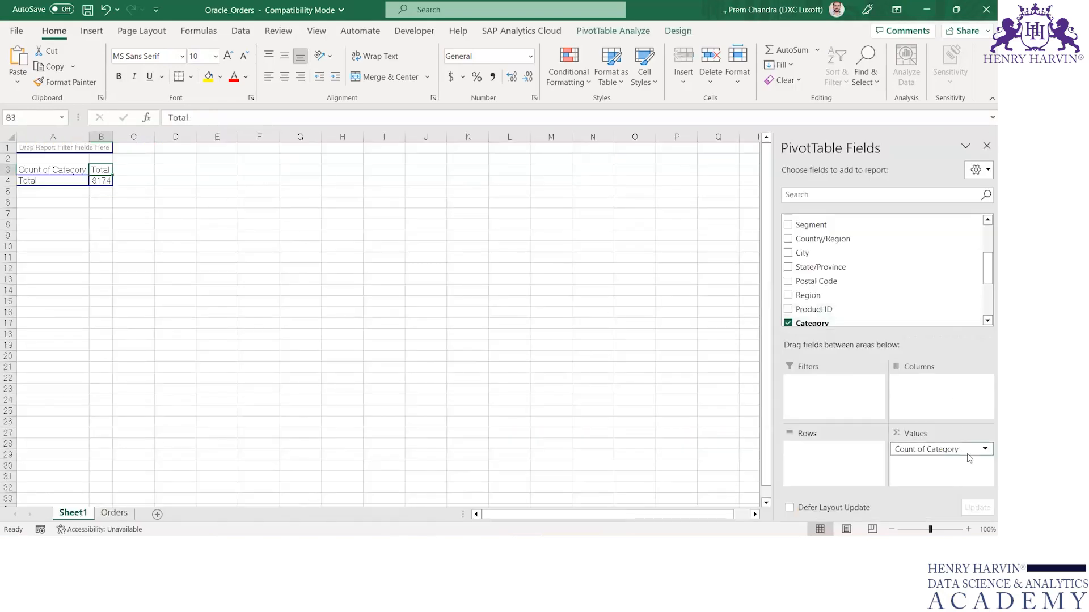
click(985, 452)
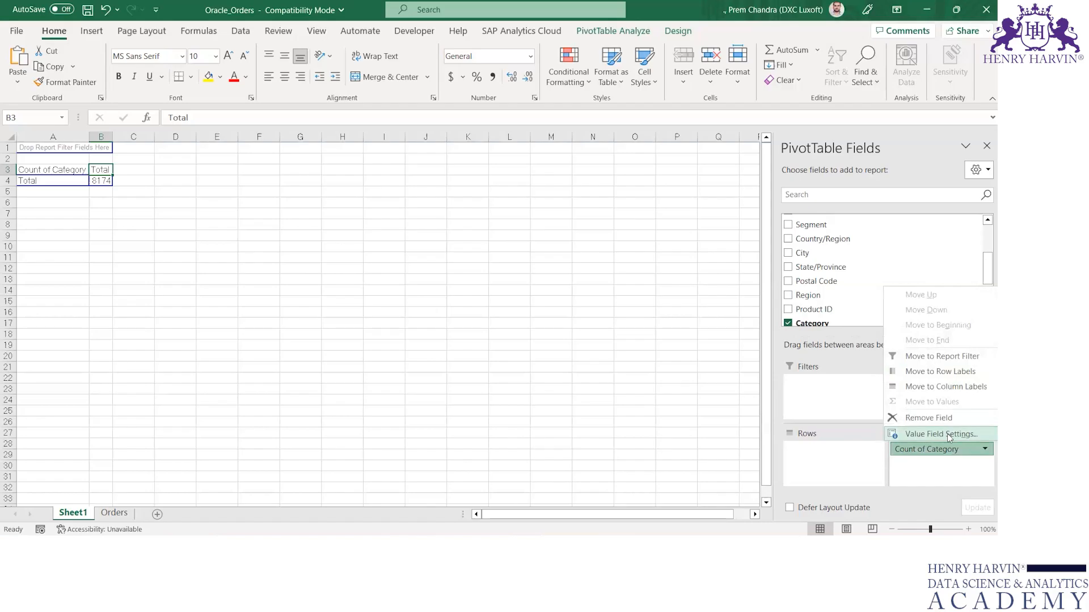
click(949, 434)
scroll(248, 276, down, 2)
scroll(247, 276, up, 3)
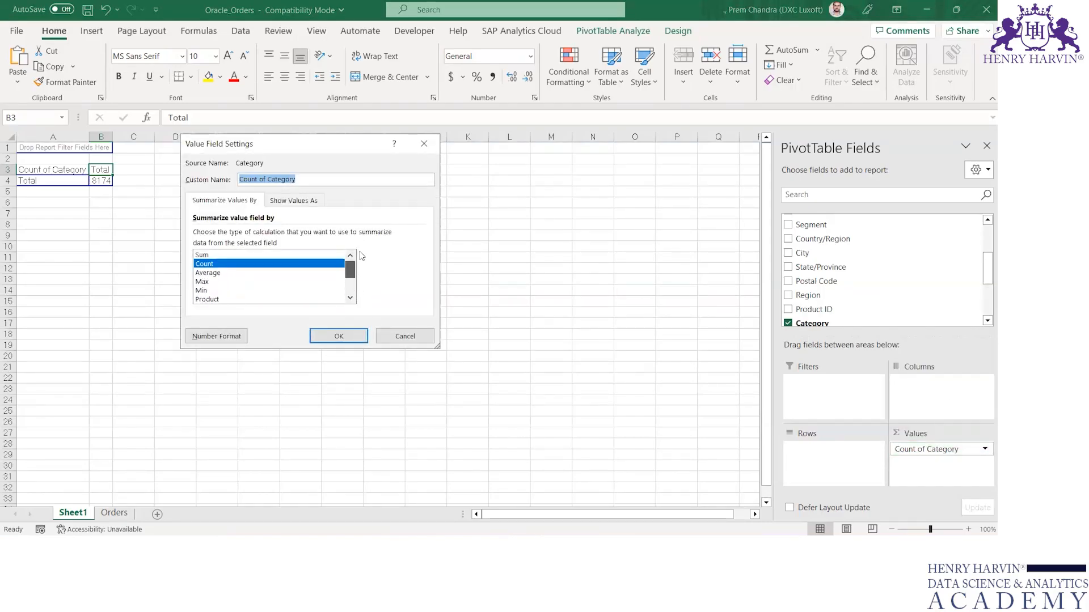
click(425, 144)
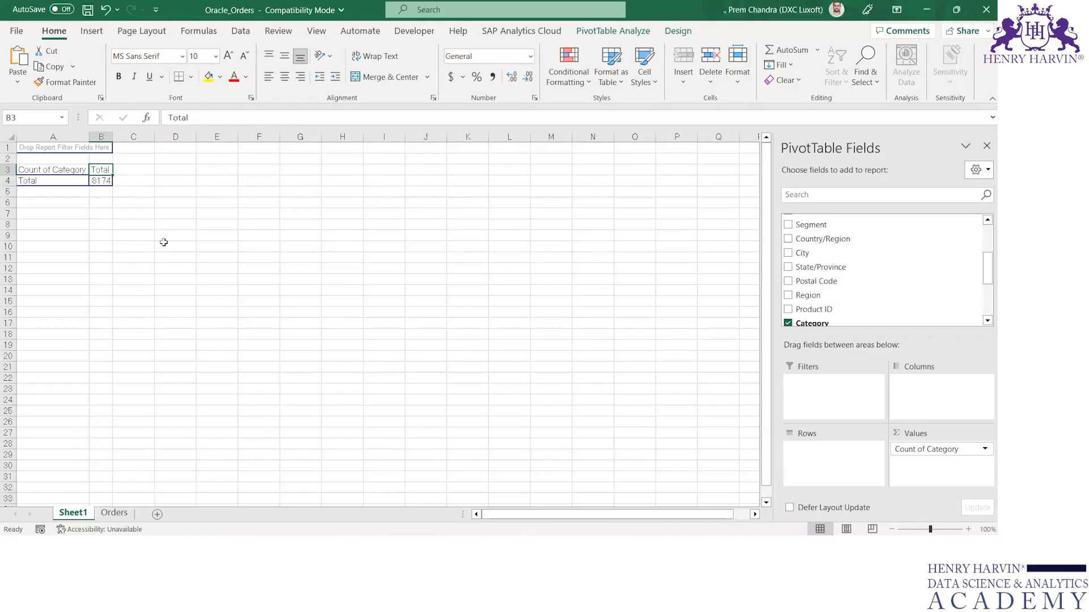
Begin a DCOUNT formula in cell B7 below the PivotTable, then switch to the Orders sheet.
click(105, 215)
text(=di)
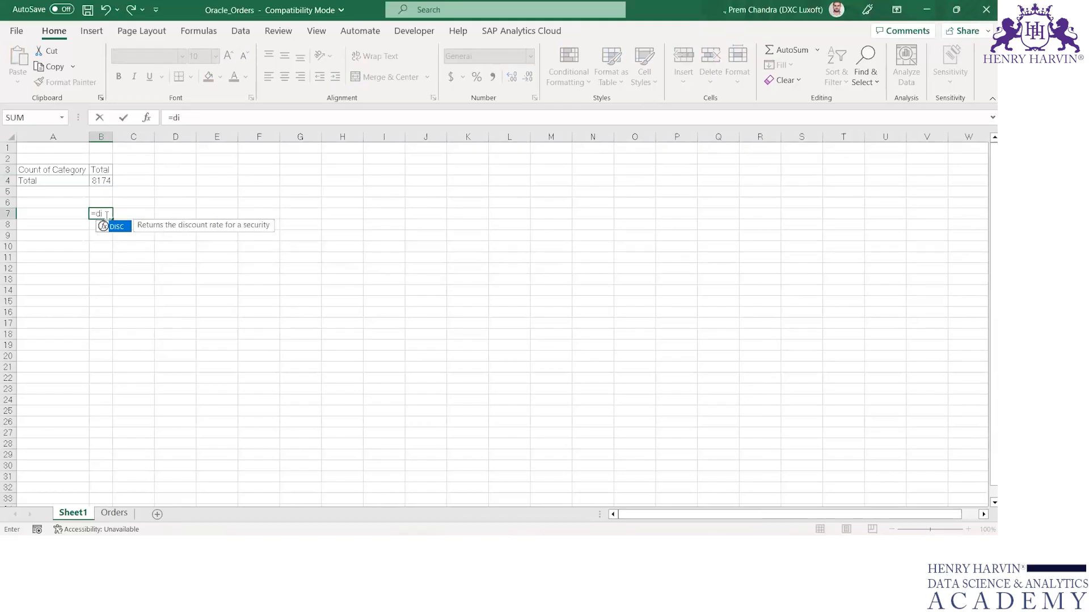
key(BackSpace)
text(co)
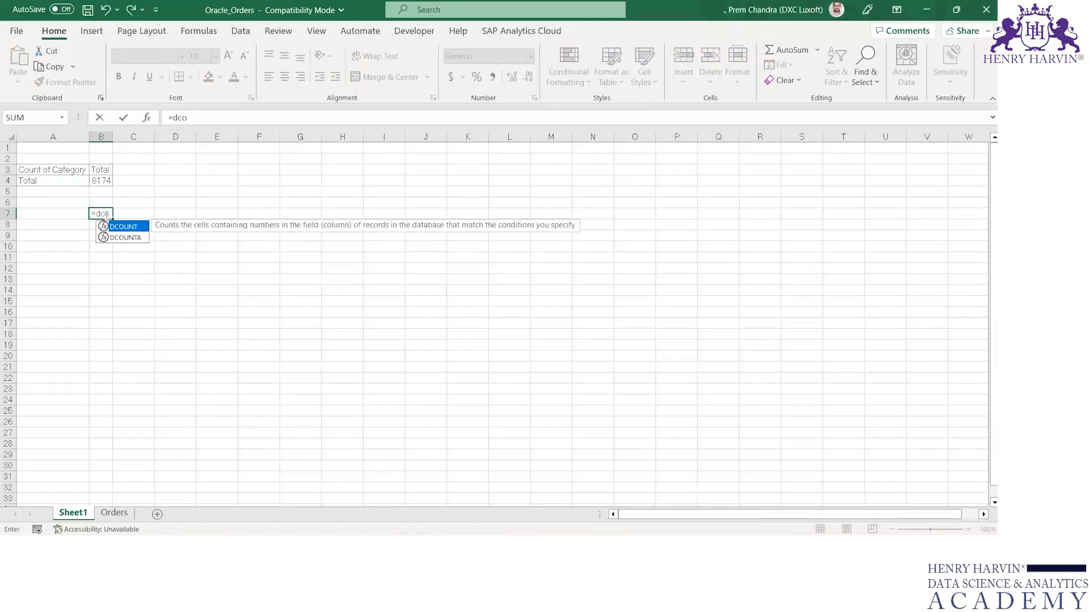
key(Tab)
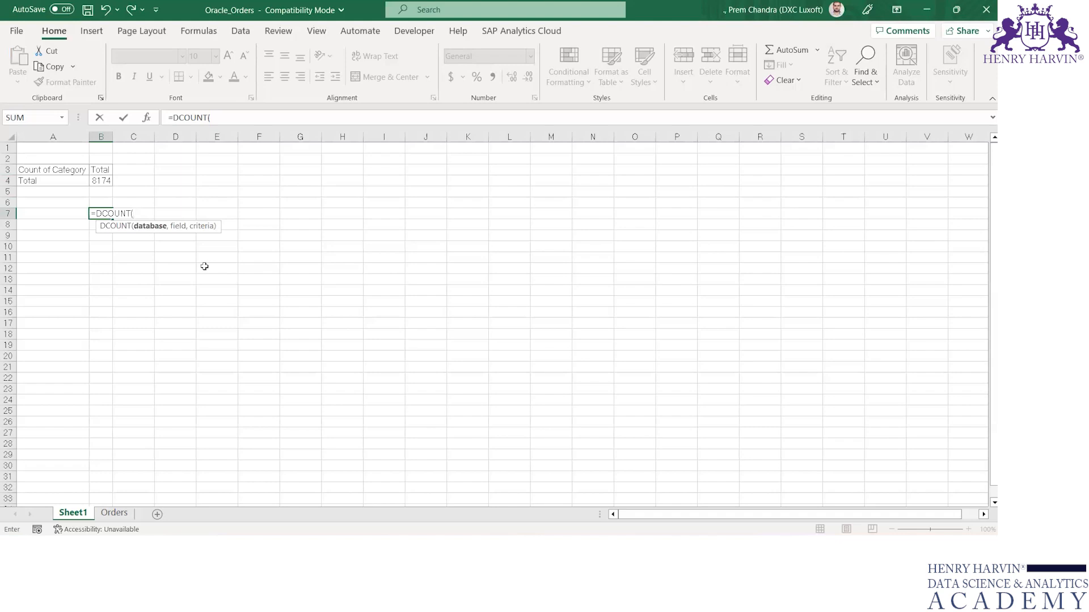
click(114, 513)
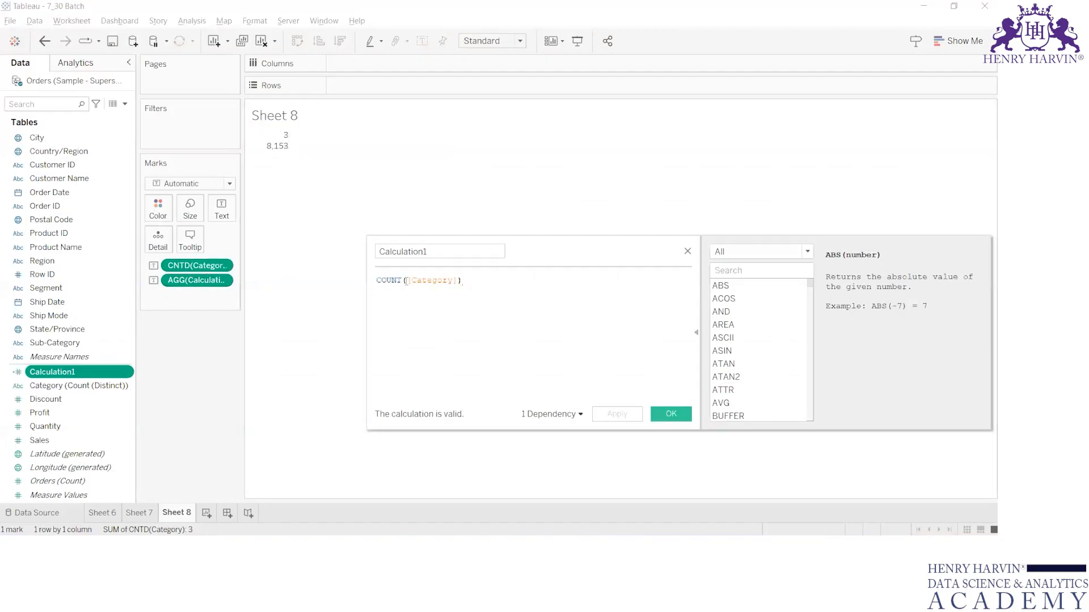
Change Calculation1 to COUNTD([Category]), apply it, and close the calculation editor.
click(402, 280)
text(D)
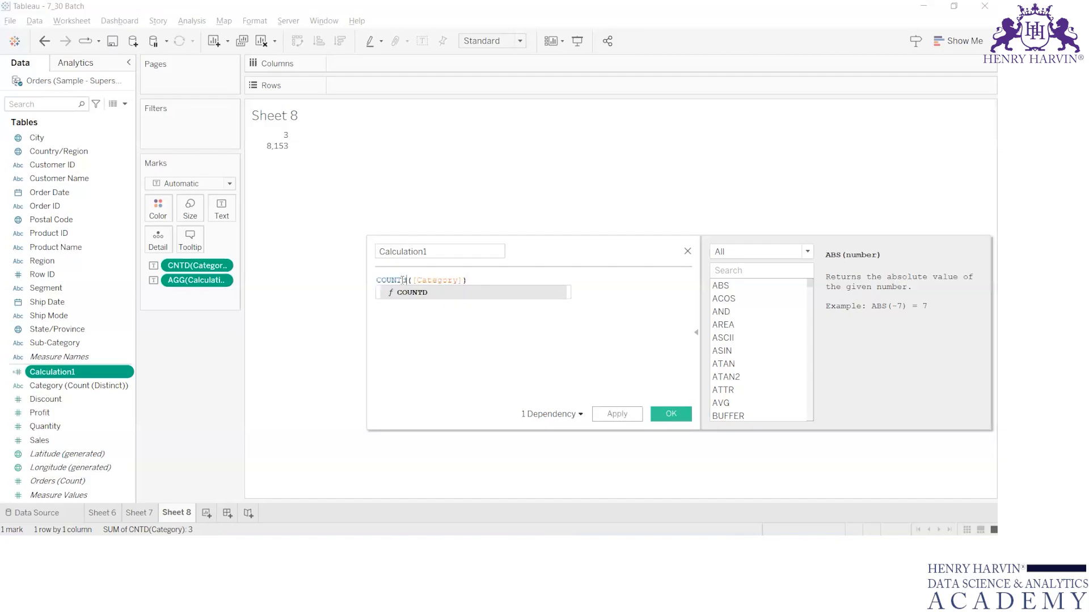
click(620, 414)
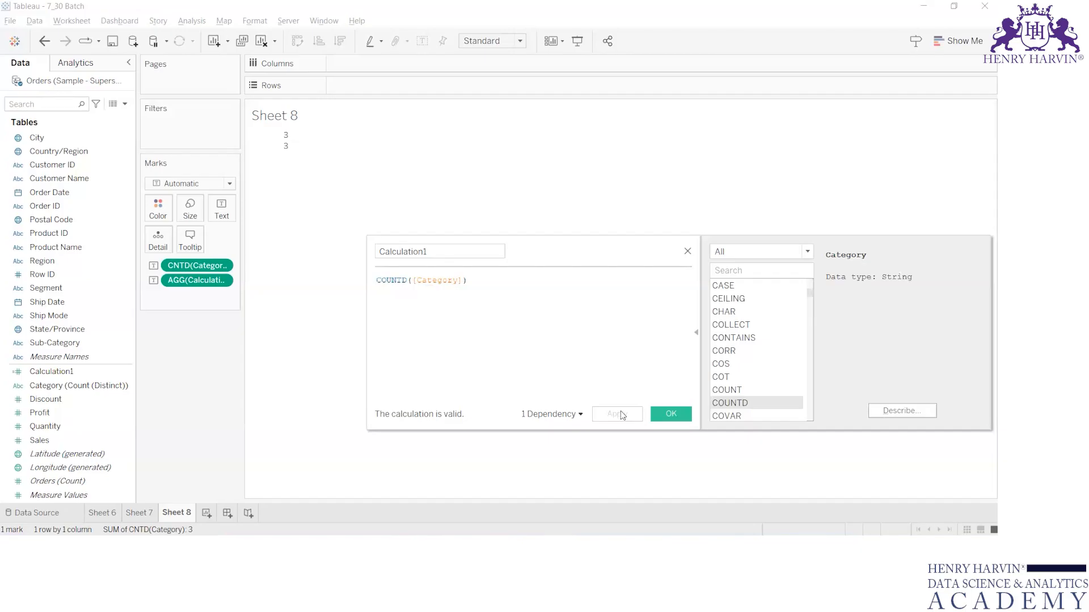
click(688, 252)
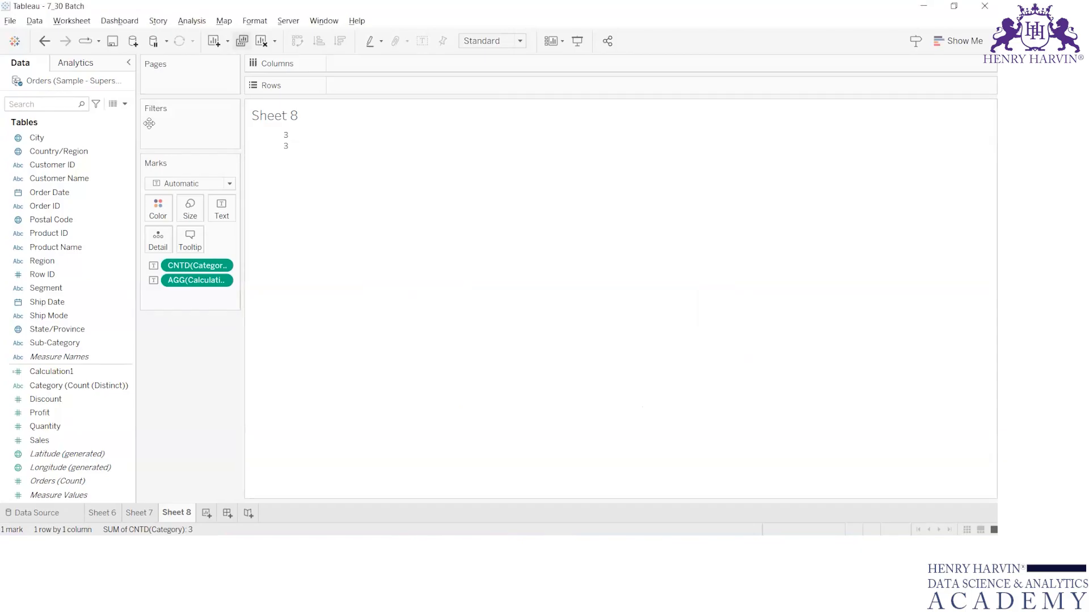
Clear the sheet and convert the Category (Count (Distinct)) field back to a dimension.
click(261, 41)
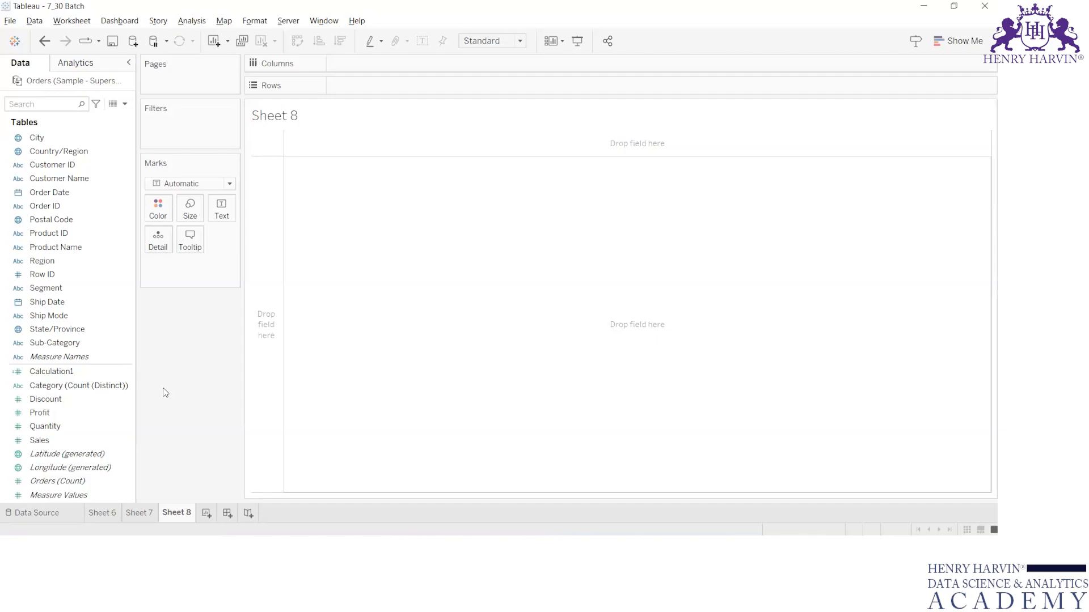
click(72, 374)
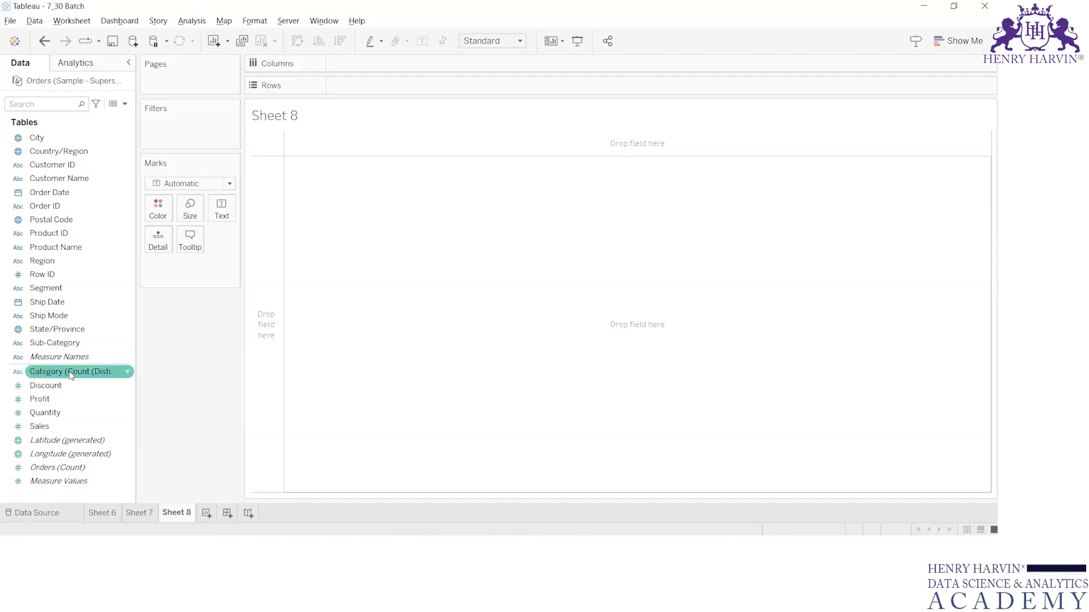
drag(70, 376, 73, 249)
click(67, 322)
click(72, 371)
drag(72, 371, 59, 173)
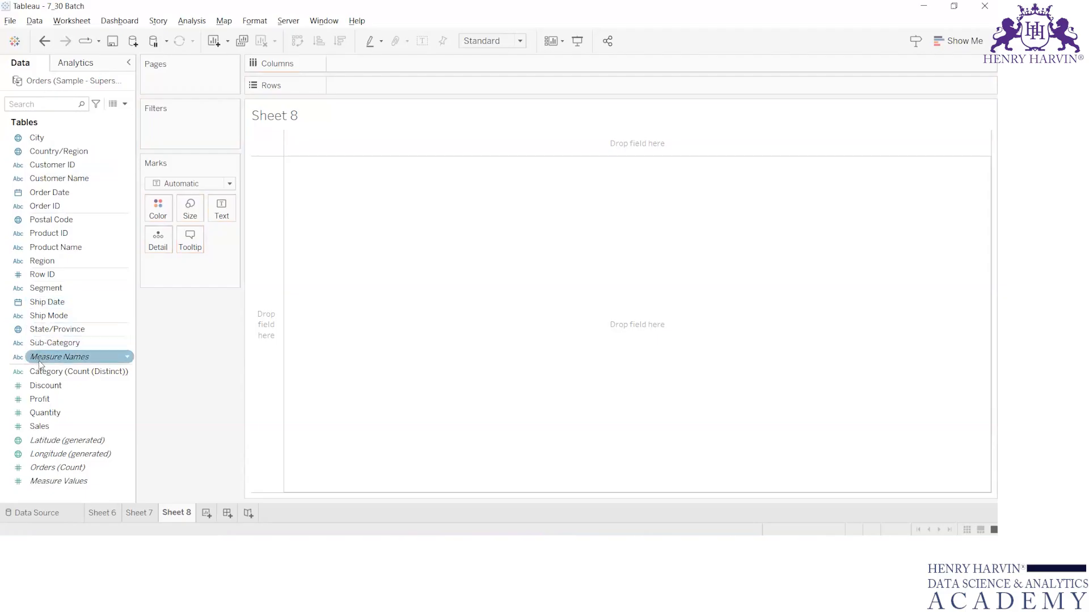
right_click(47, 373)
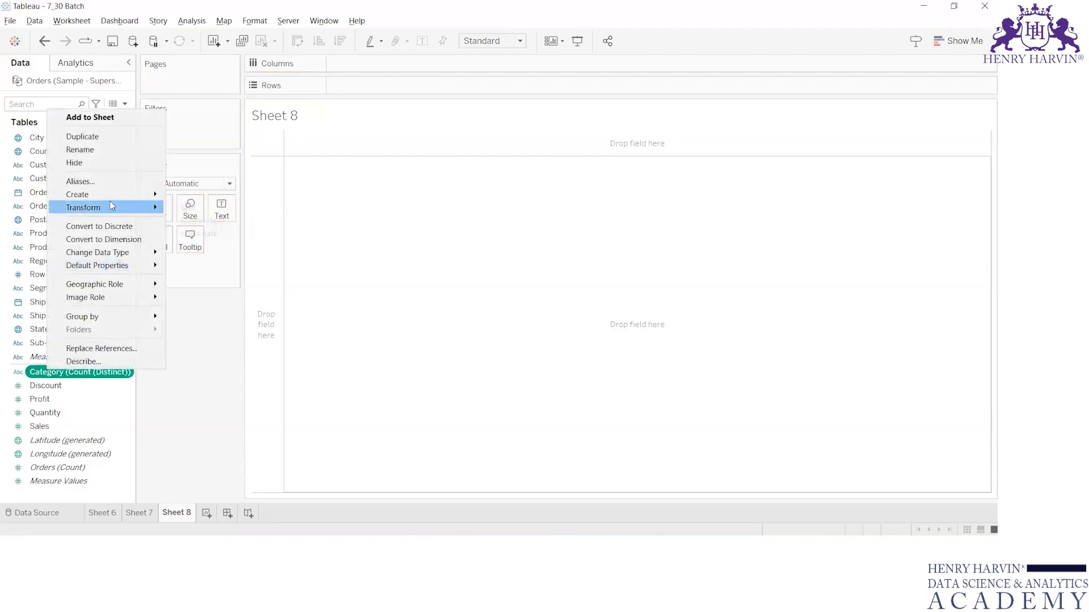
mouse_move(149, 252)
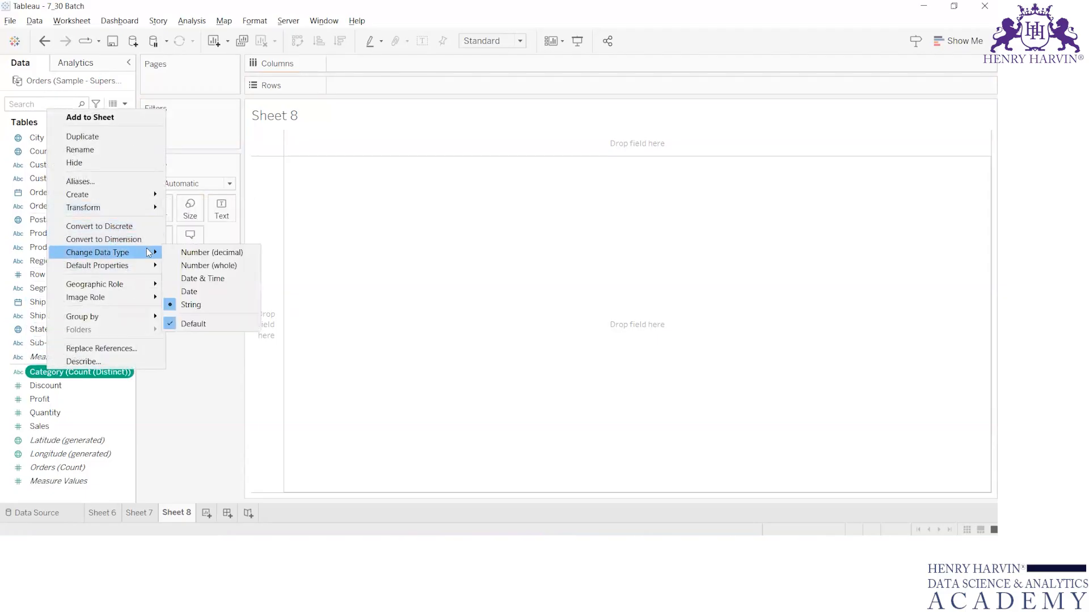
click(114, 239)
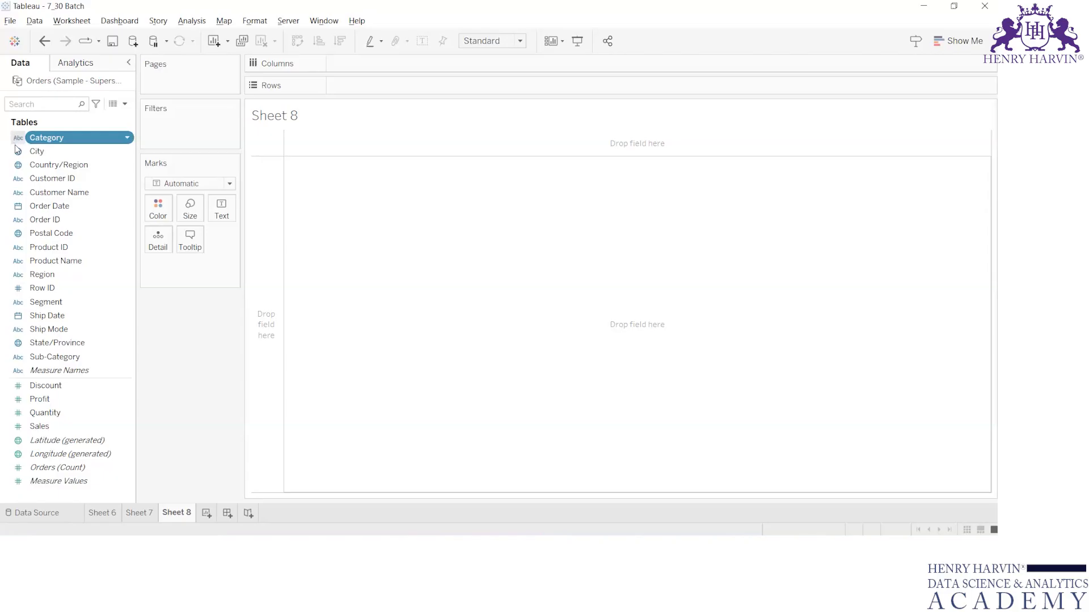
Put Category on Filters to view its values, then close the filter dialog.
drag(66, 144, 155, 130)
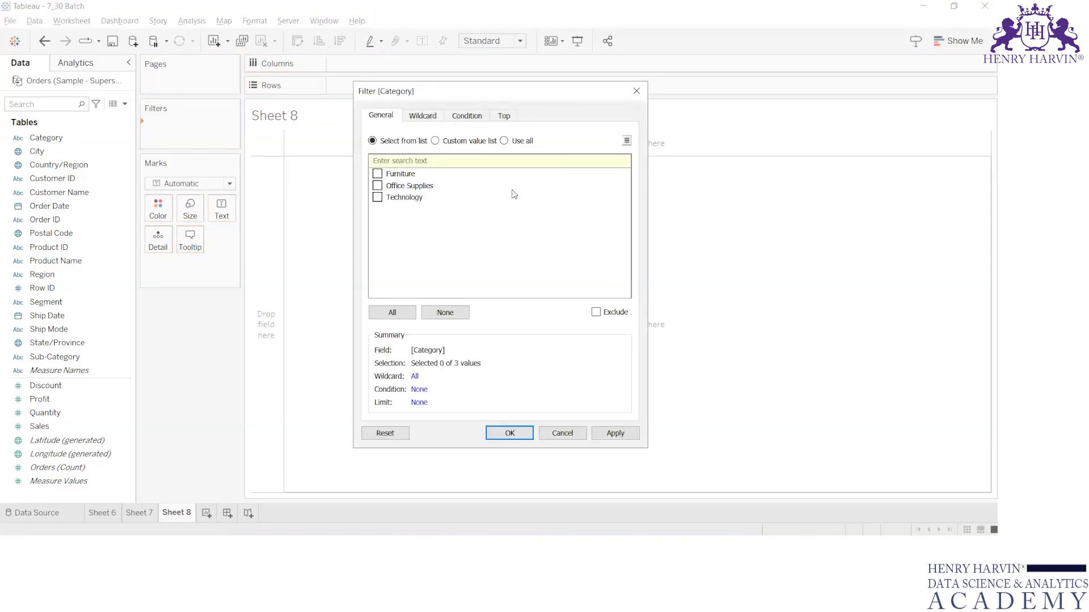
click(644, 92)
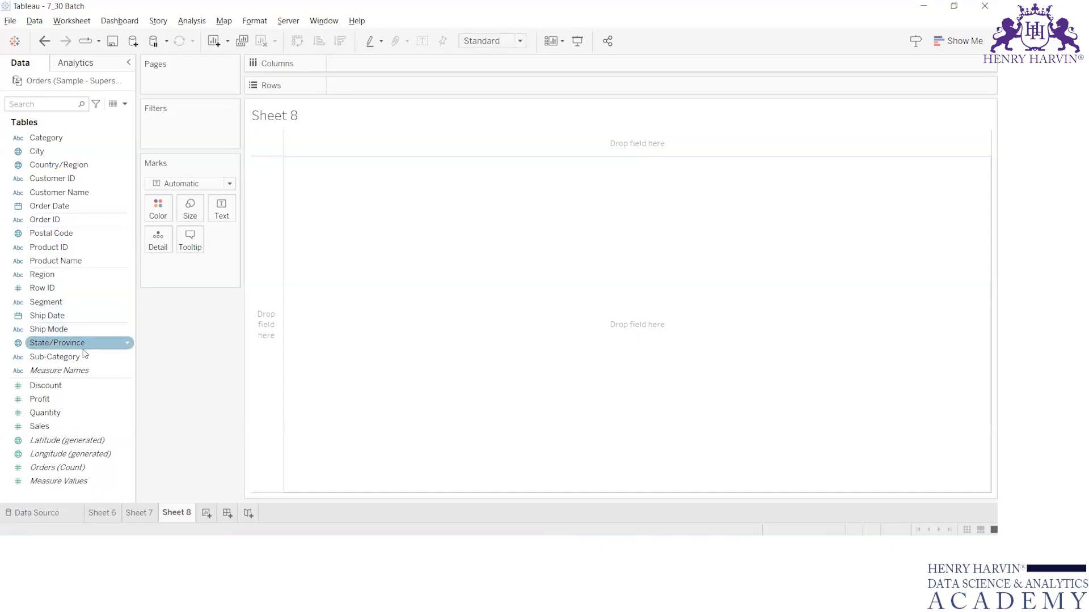
Build a horizontal bar chart of SUM(Sales) by Sub-Category.
drag(83, 357, 351, 91)
drag(42, 426, 434, 62)
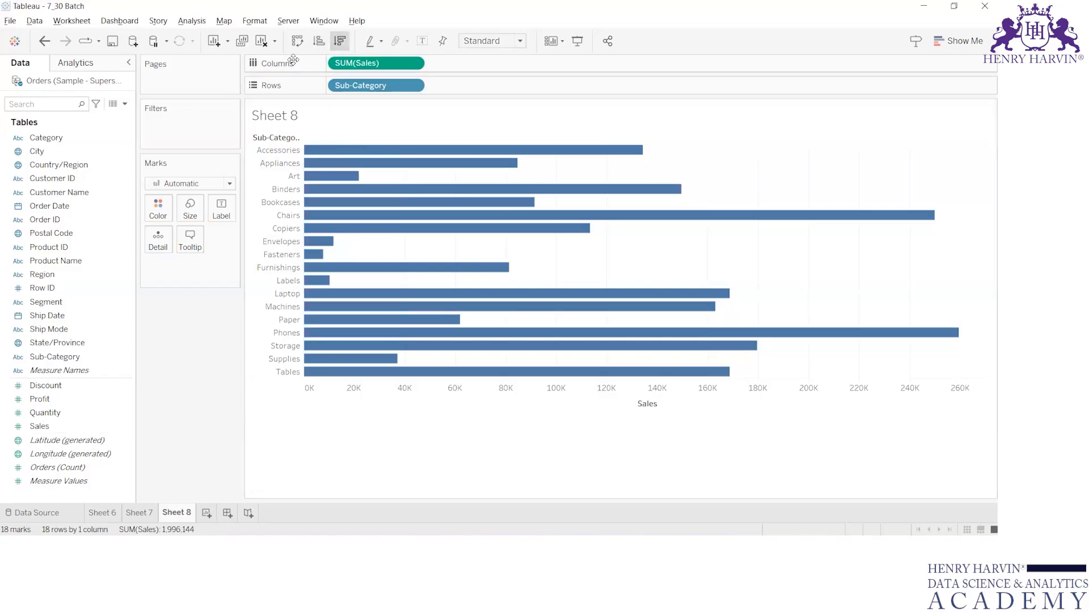
Sort the bars in descending order and show Sales as bar labels.
click(340, 40)
drag(35, 426, 216, 212)
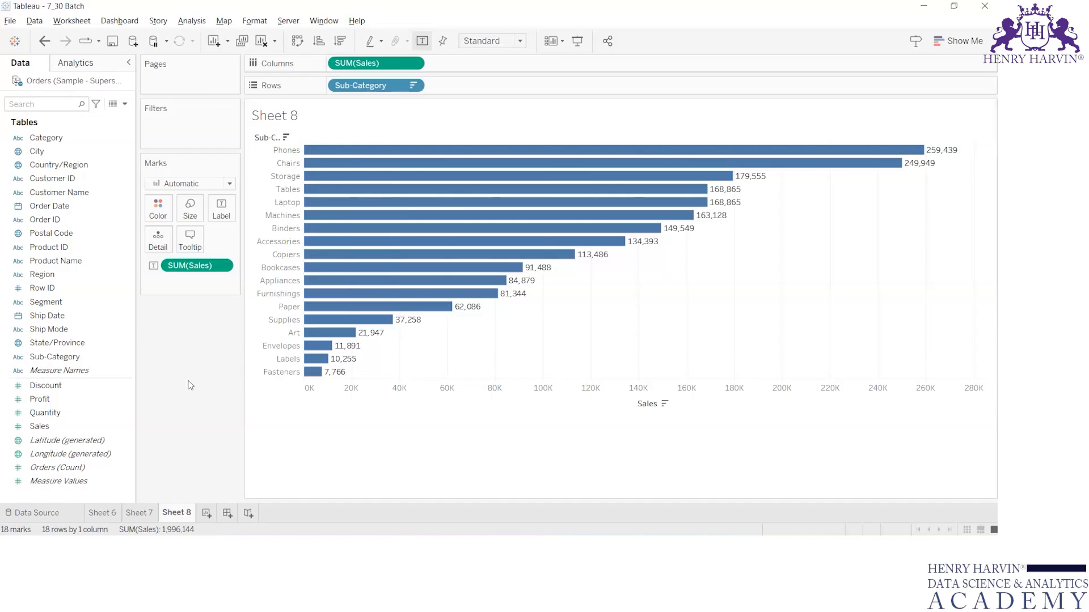
click(36, 208)
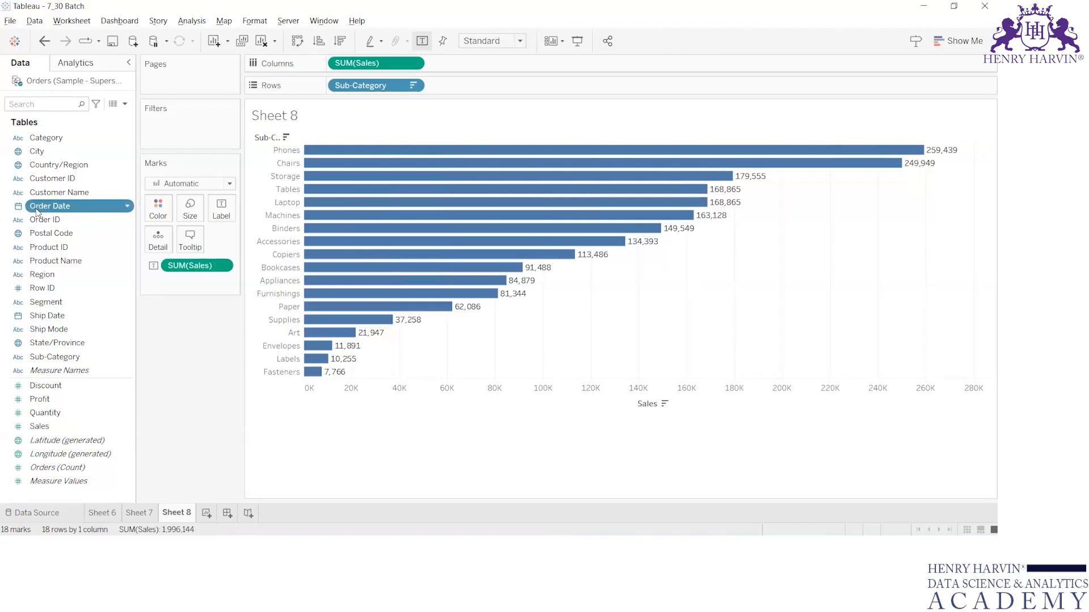
click(36, 209)
key(Return)
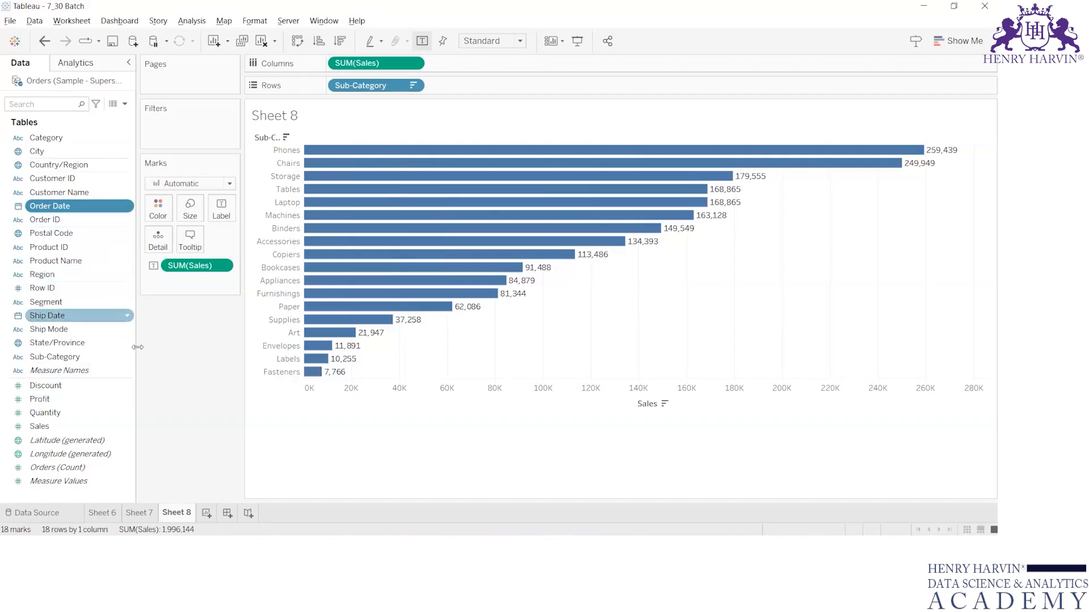
Convert Order Date to continuous, inspect its data type options, then convert it back to discrete.
right_click(38, 207)
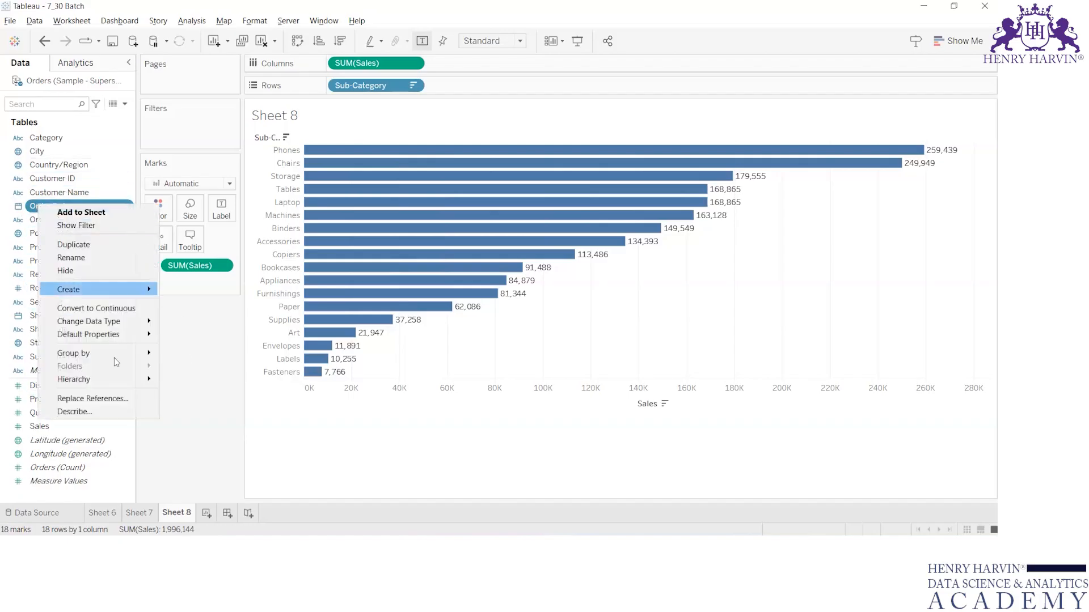
click(145, 307)
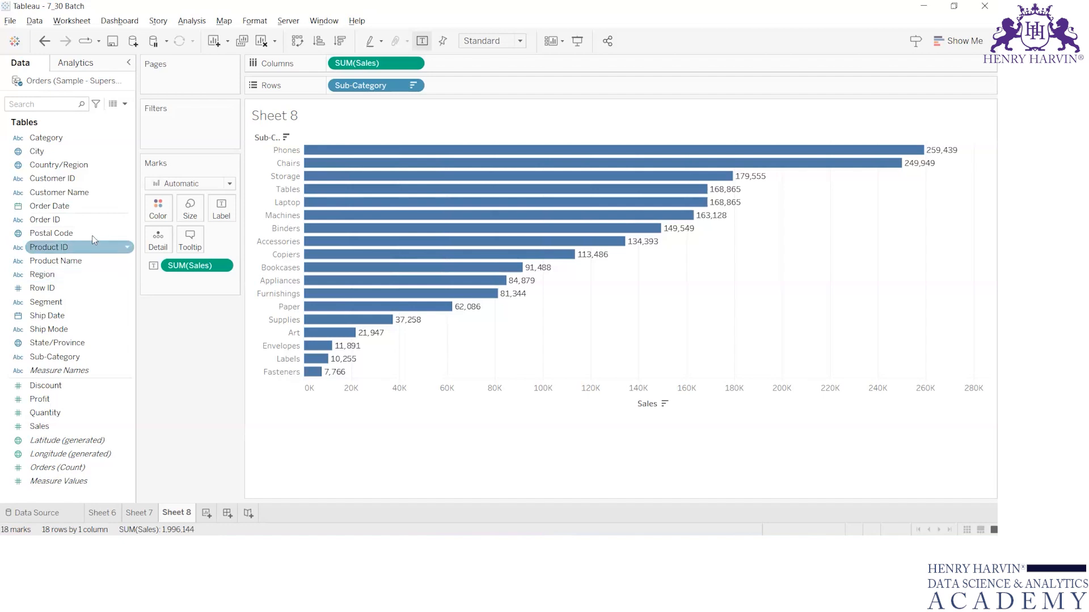
click(21, 205)
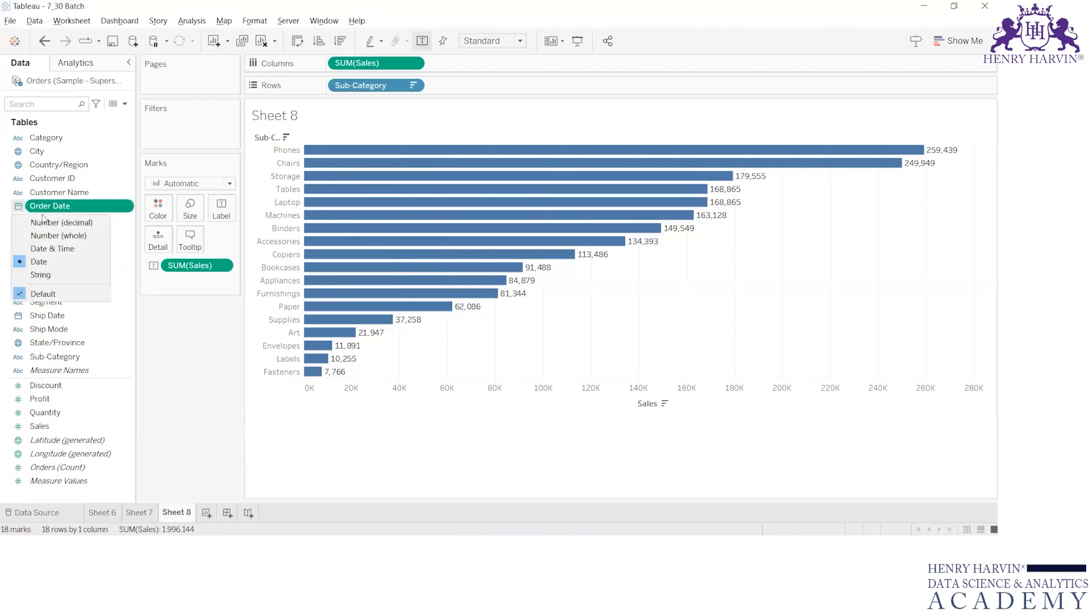
click(170, 351)
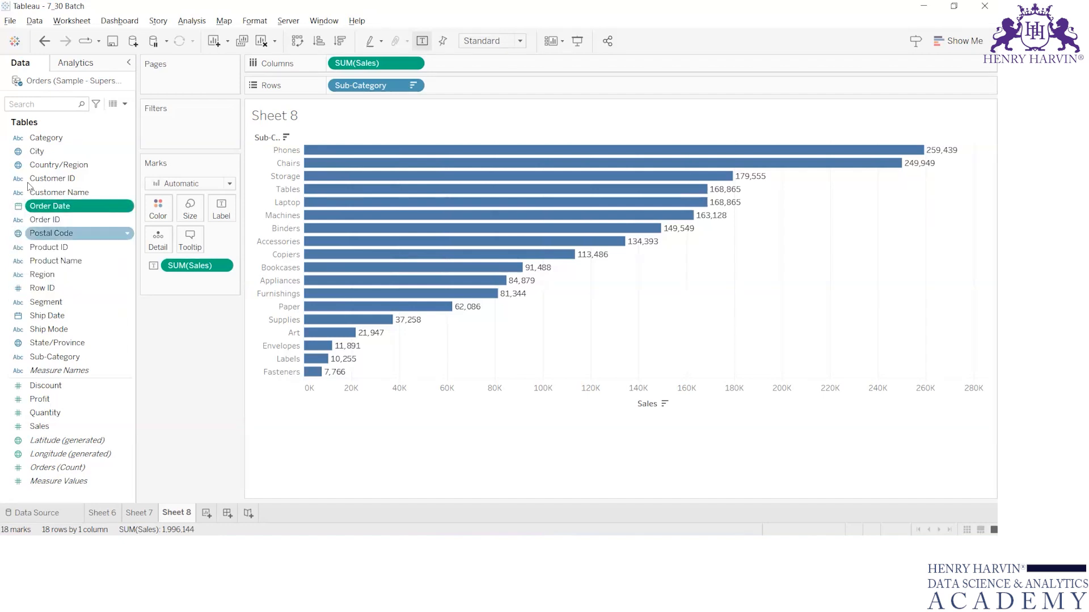
right_click(48, 206)
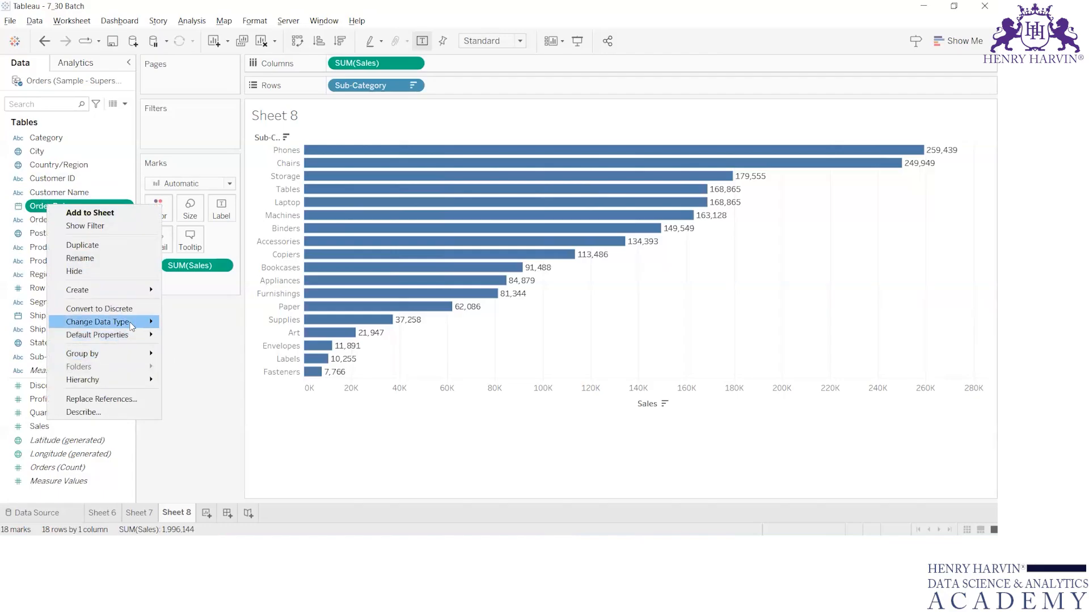
click(91, 310)
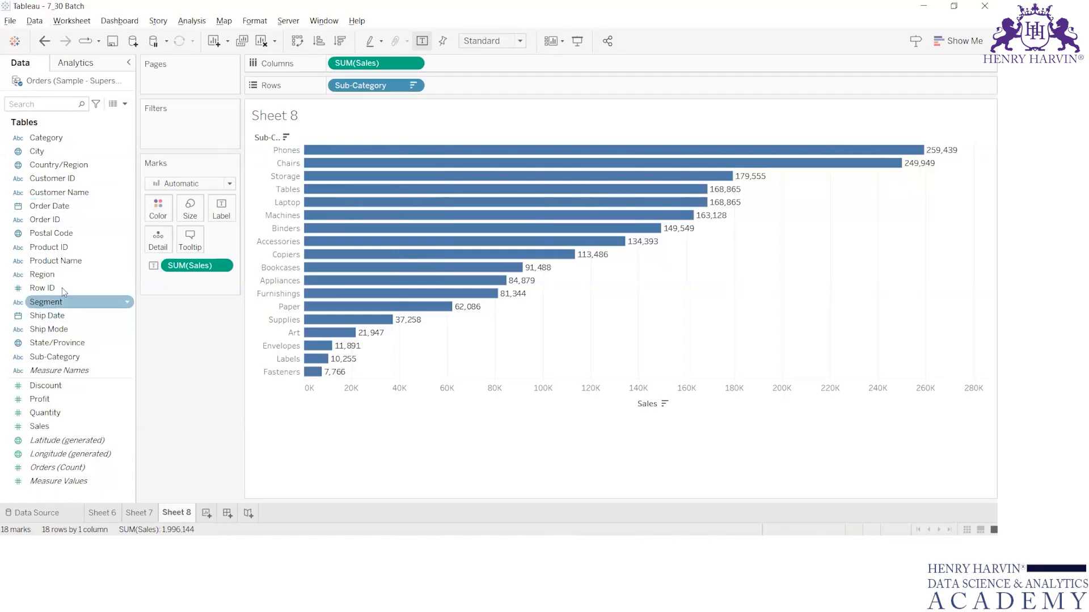
Open the Order Date filter dialog, capture it with the Snipping Tool, then close the dialog.
drag(38, 209, 152, 133)
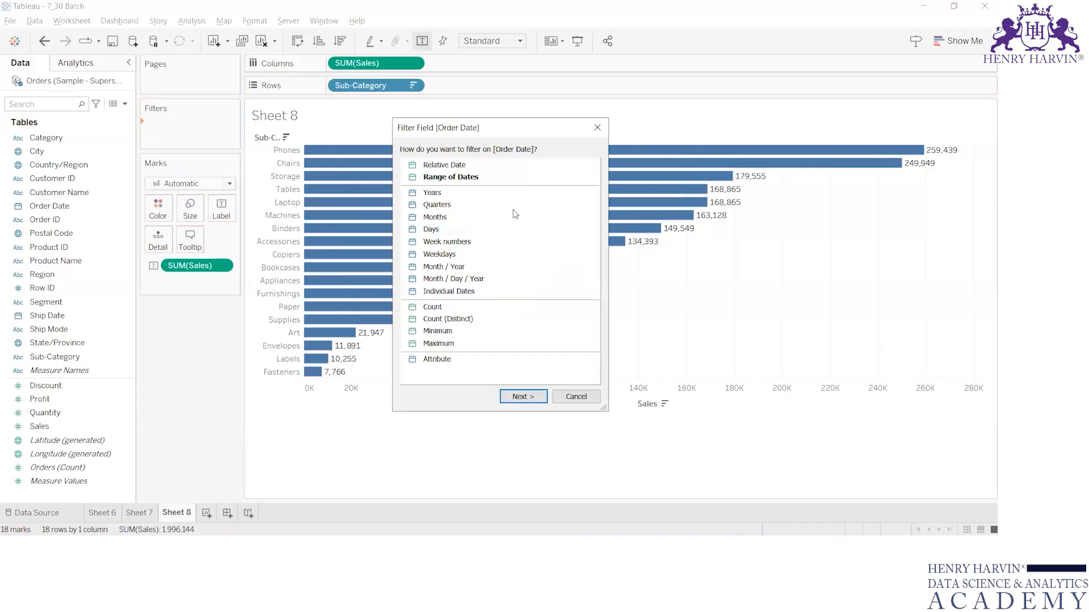
click(576, 397)
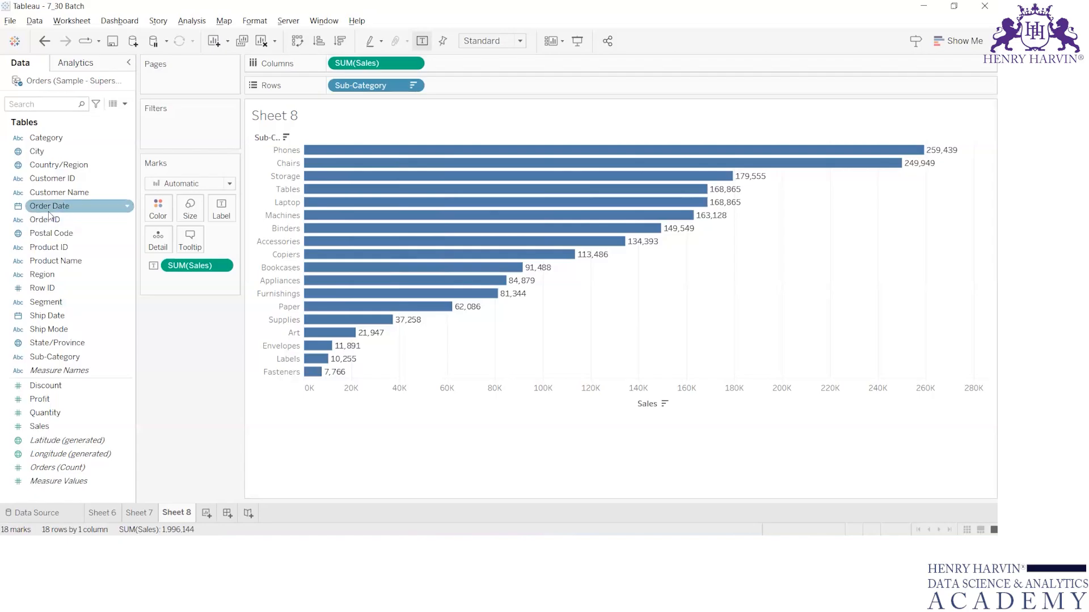
drag(47, 209, 179, 140)
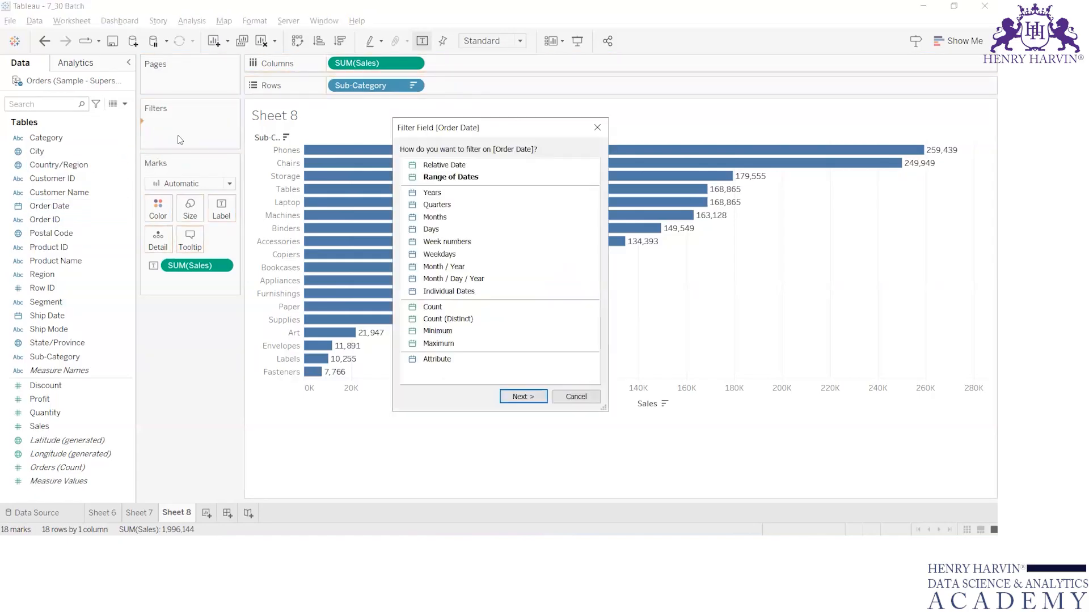
key(super)
text(snip)
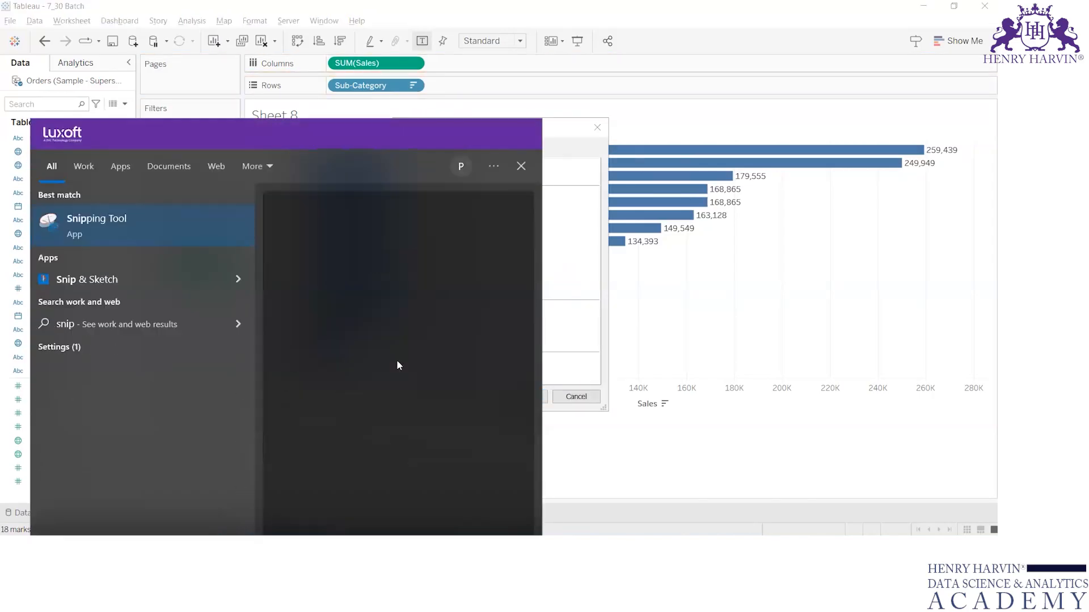
key(Return)
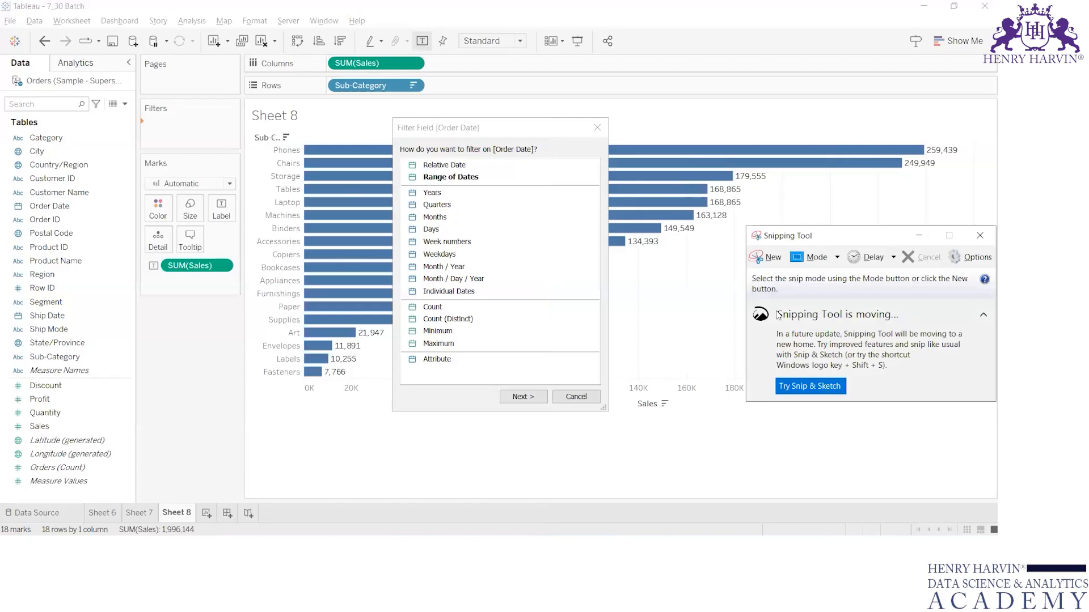
click(770, 267)
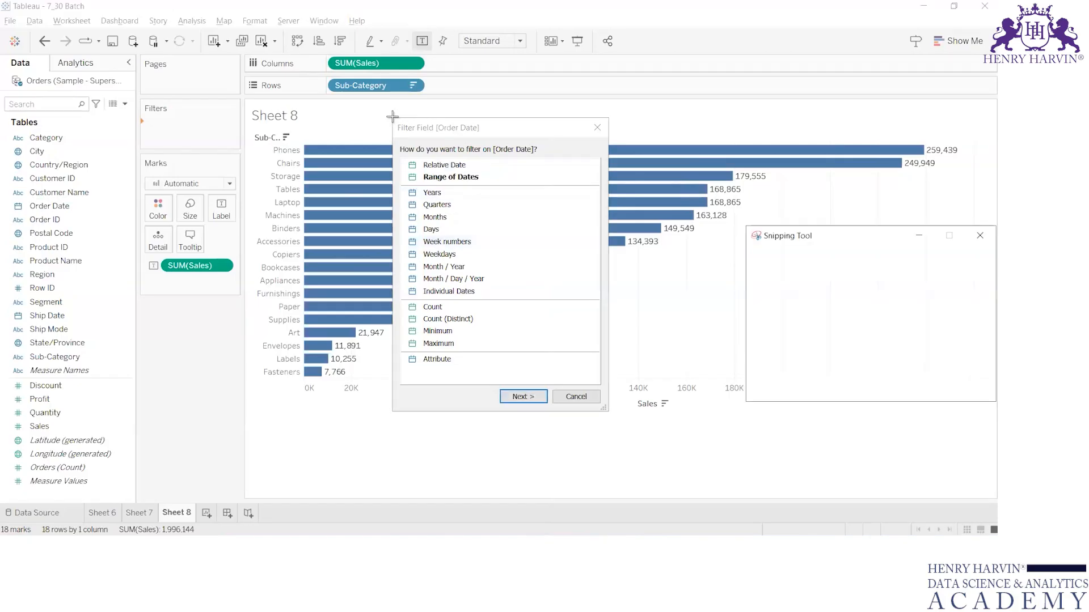
drag(392, 118, 610, 414)
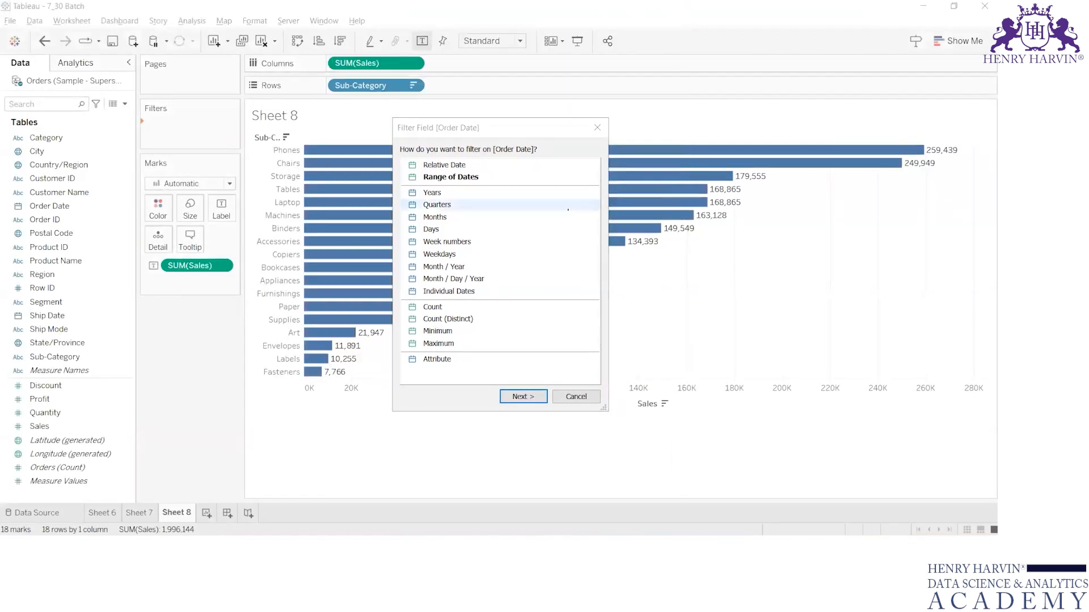
click(607, 9)
click(597, 129)
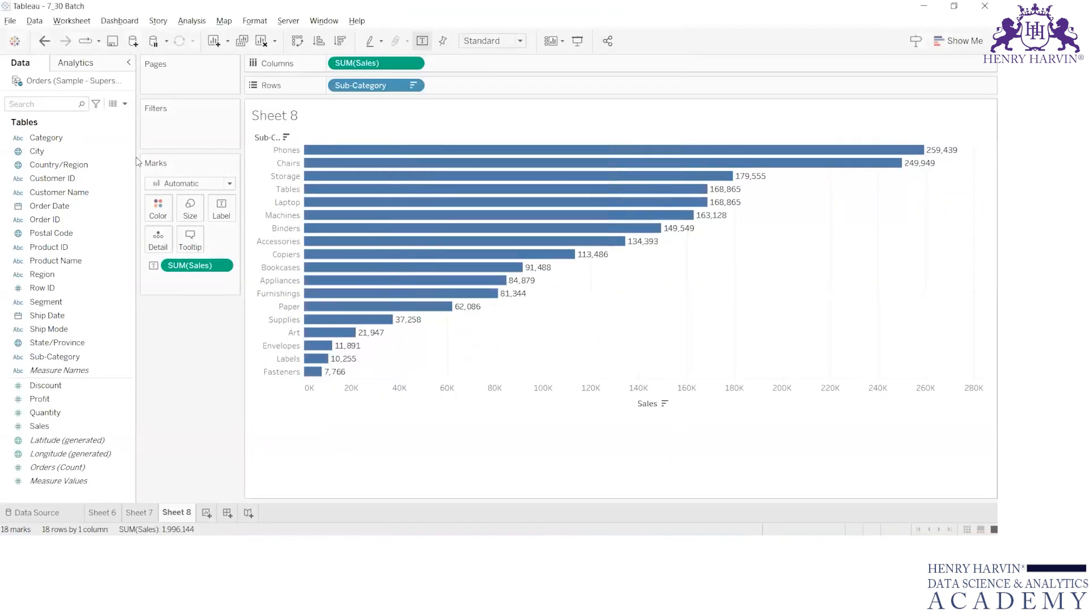
Convert Order Date to continuous, drop it on Filters to open its filter dialog, and cancel the dialog.
right_click(70, 207)
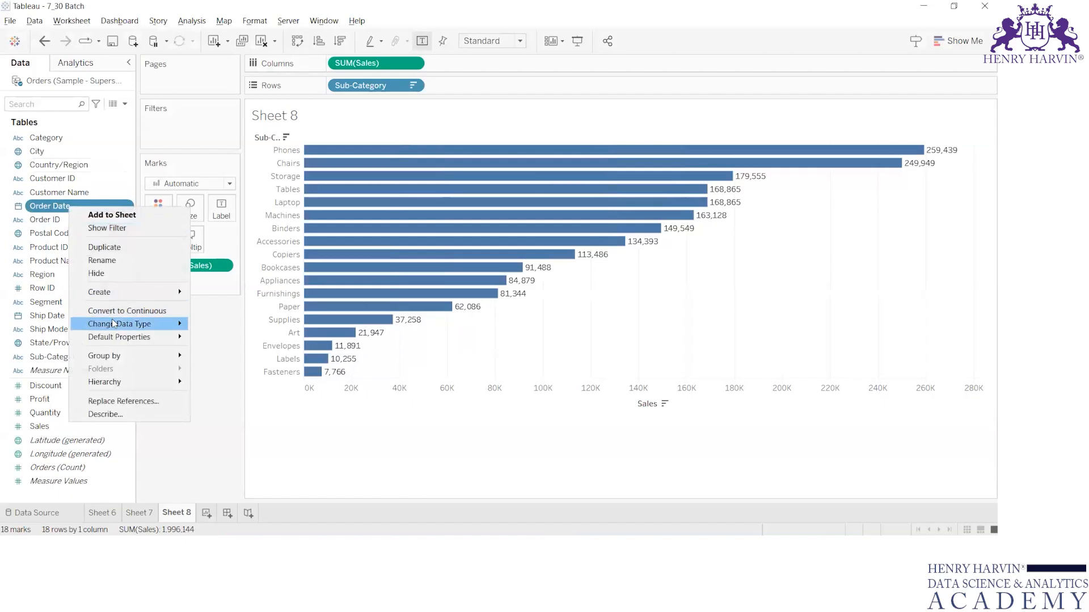
click(131, 311)
drag(47, 206, 164, 127)
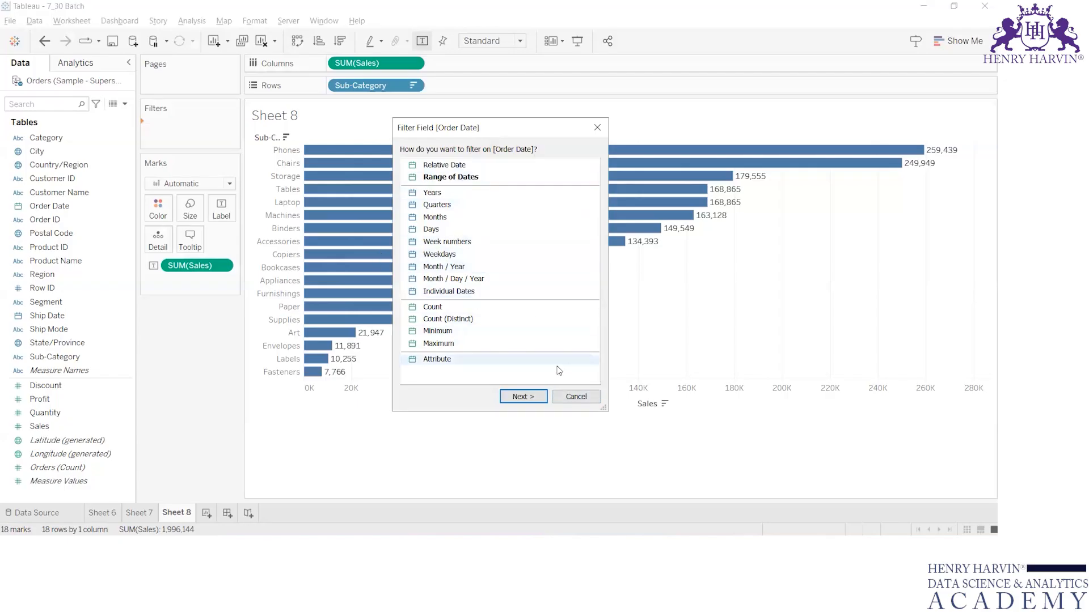
click(576, 396)
drag(47, 204, 163, 124)
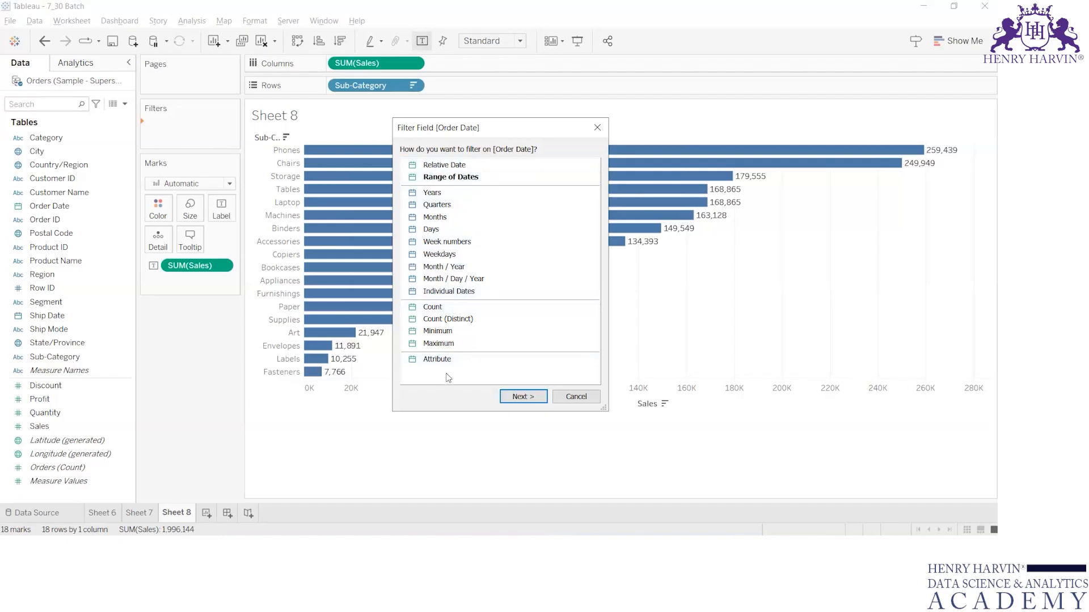
click(587, 397)
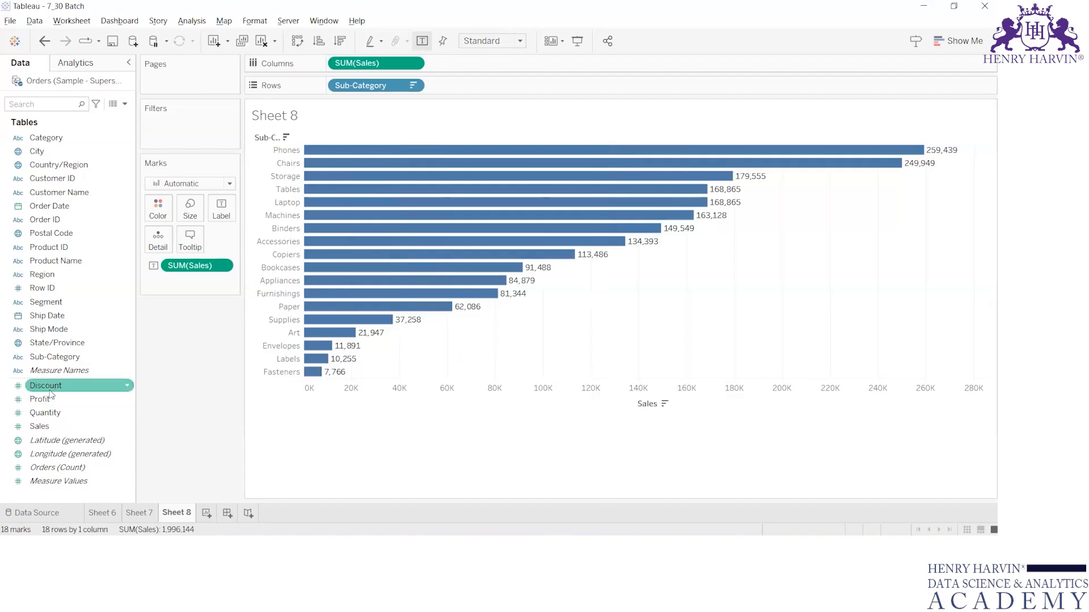
key(alt+Tab)
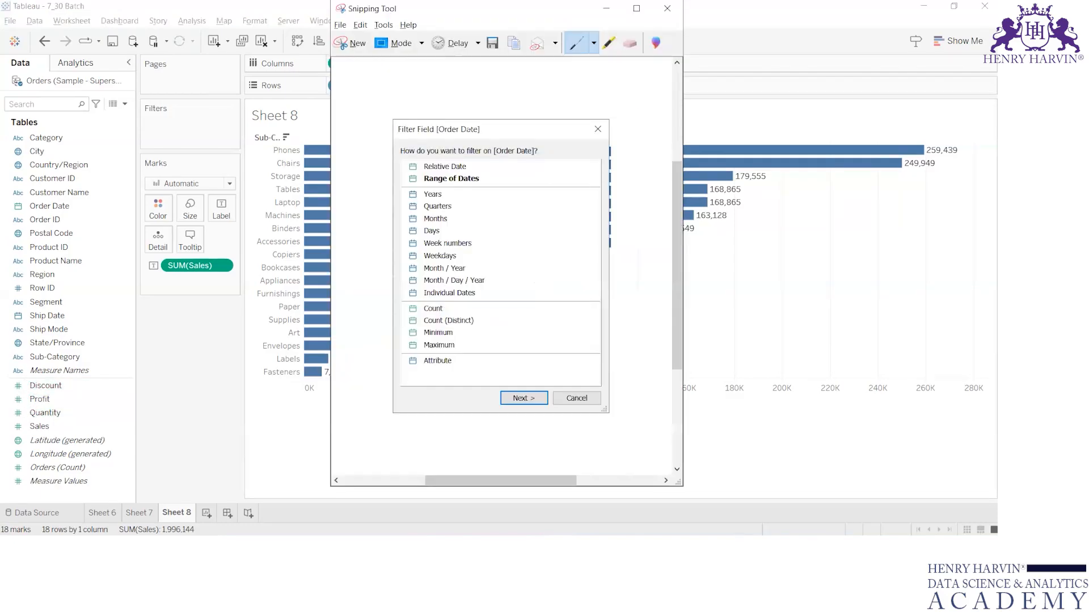
key(alt+Tab)
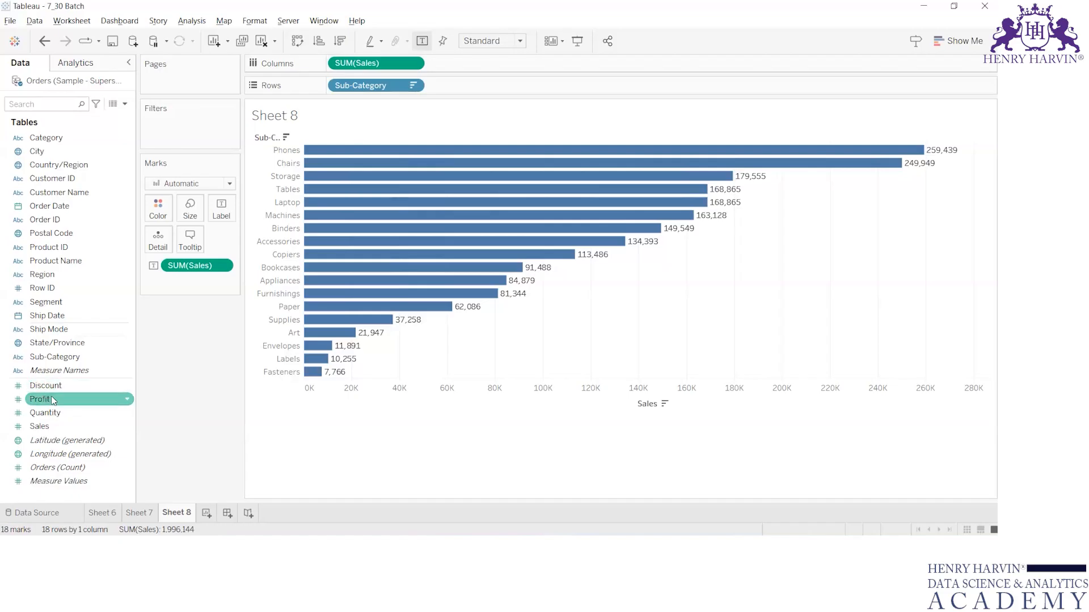
Open the Discount filter dialog, close it, convert Discount to discrete, and open and close its filter dialog again.
drag(47, 386, 186, 135)
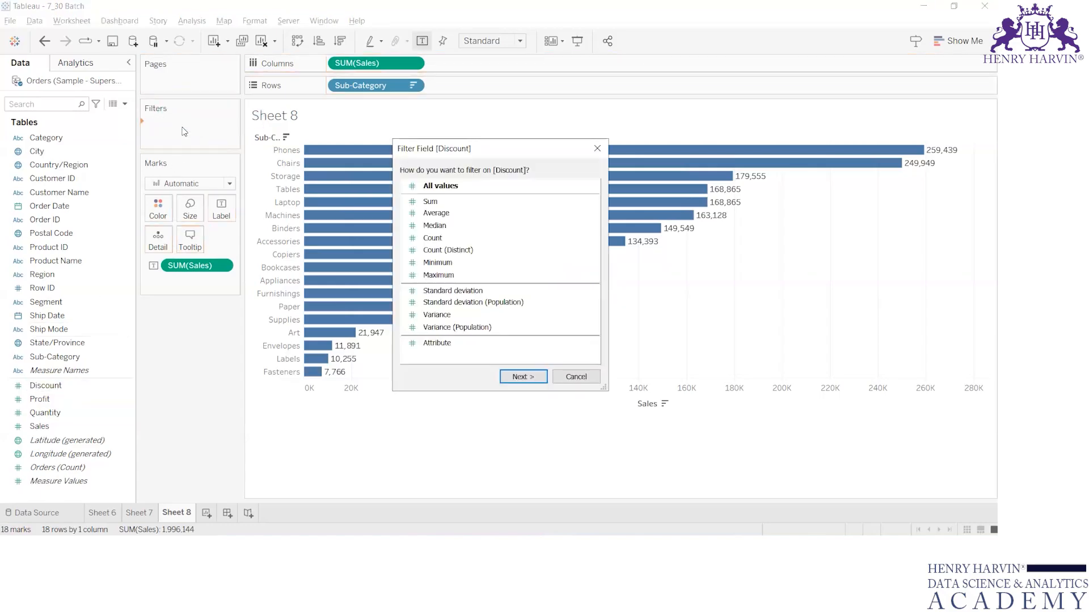
click(597, 148)
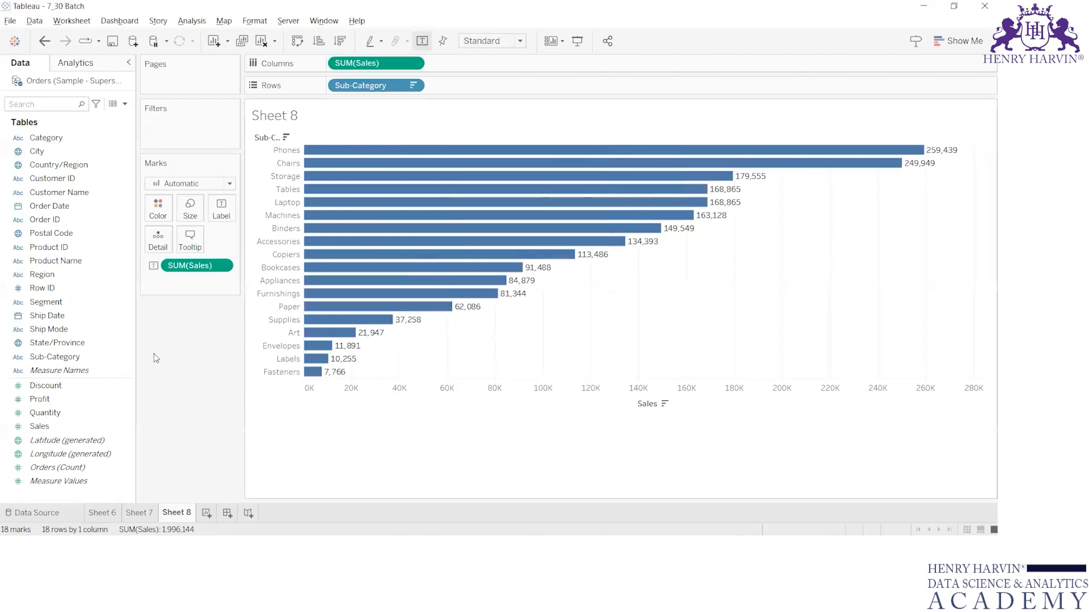
right_click(51, 386)
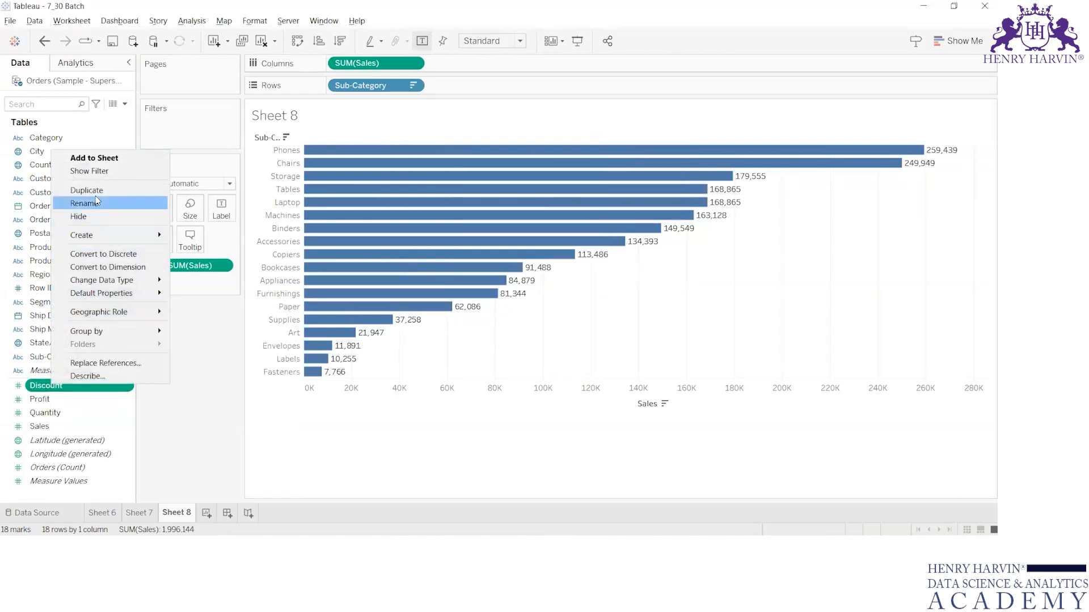
click(107, 255)
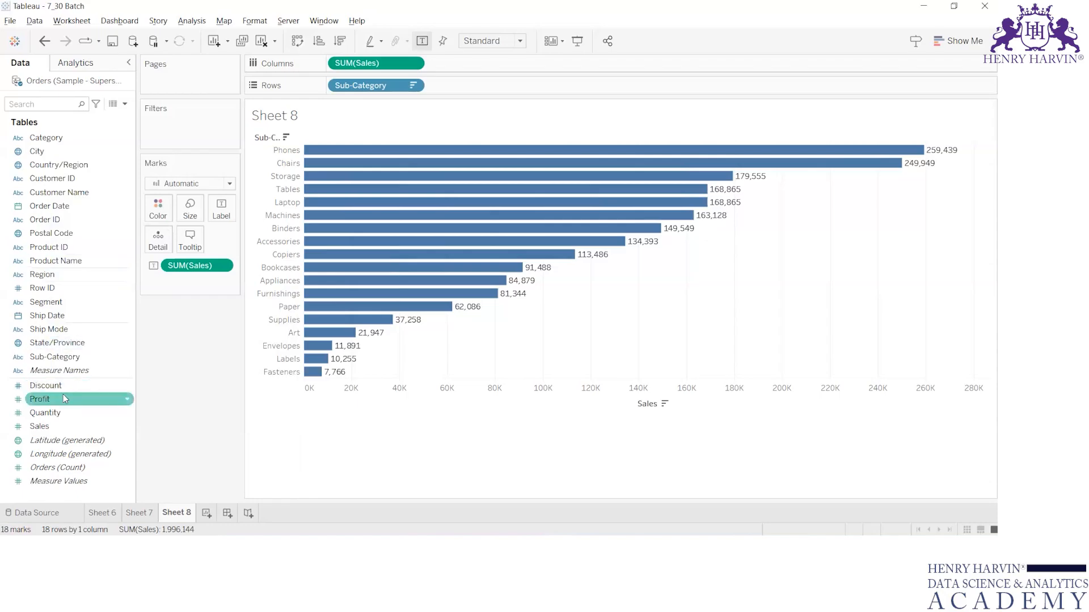
drag(46, 385, 161, 134)
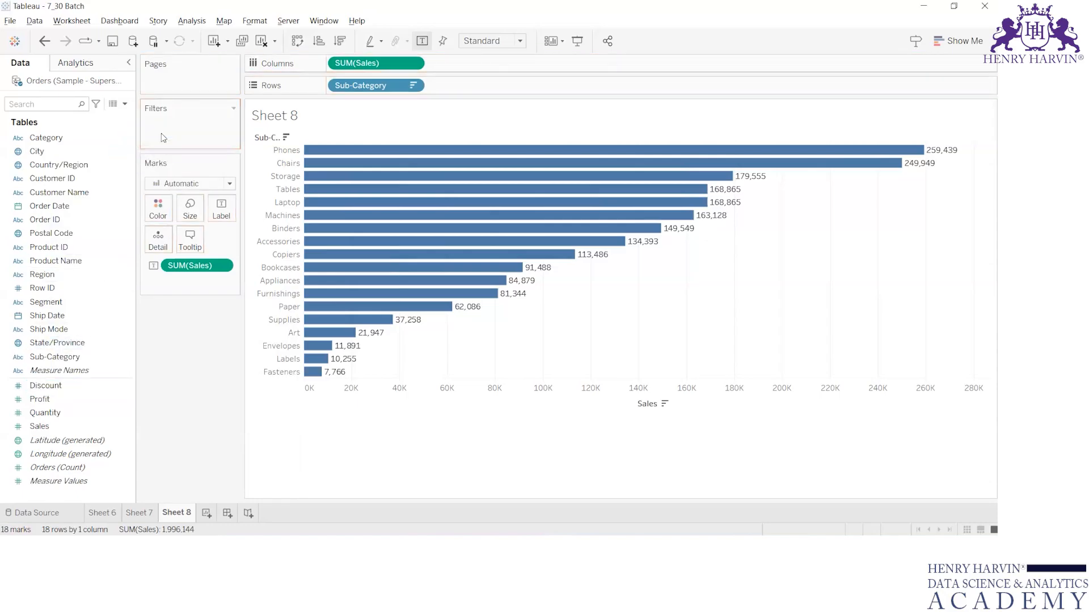
drag(42, 388, 154, 125)
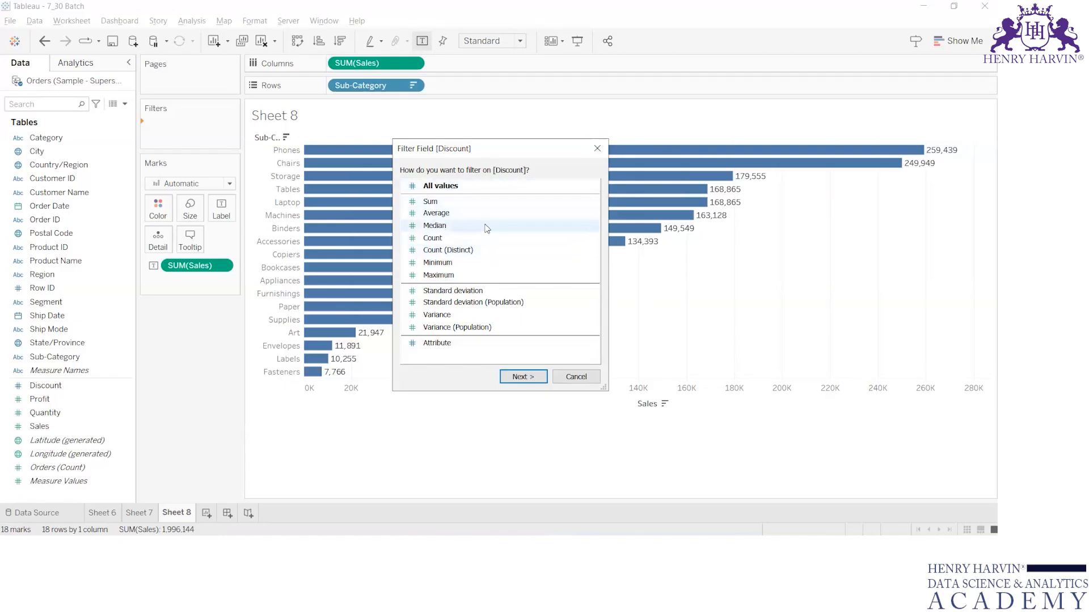
click(600, 154)
Convert the Discount field back to continuous.
click(46, 385)
right_click(48, 385)
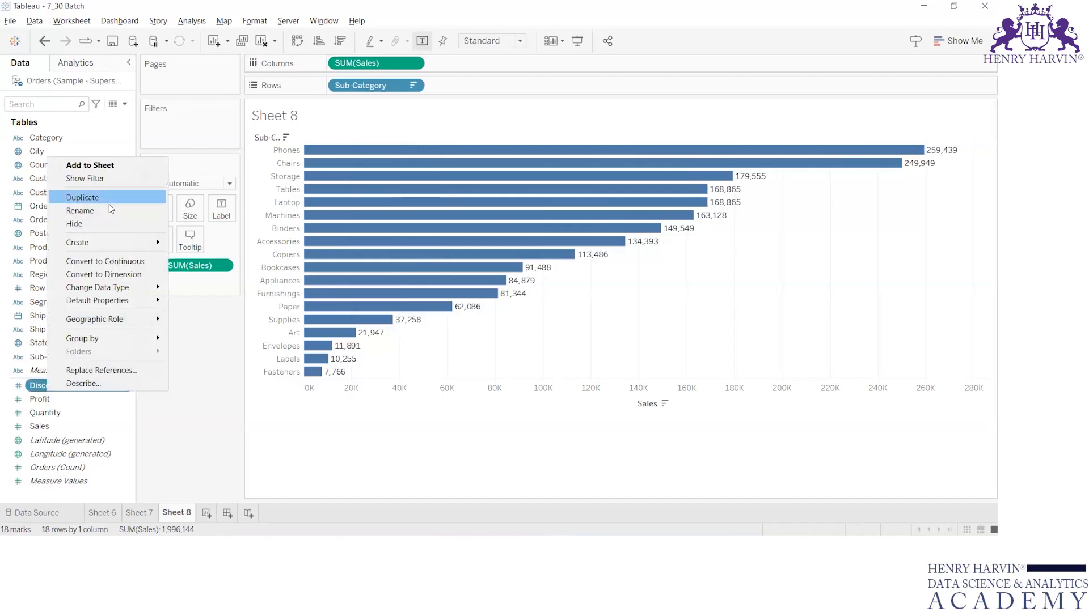
click(98, 257)
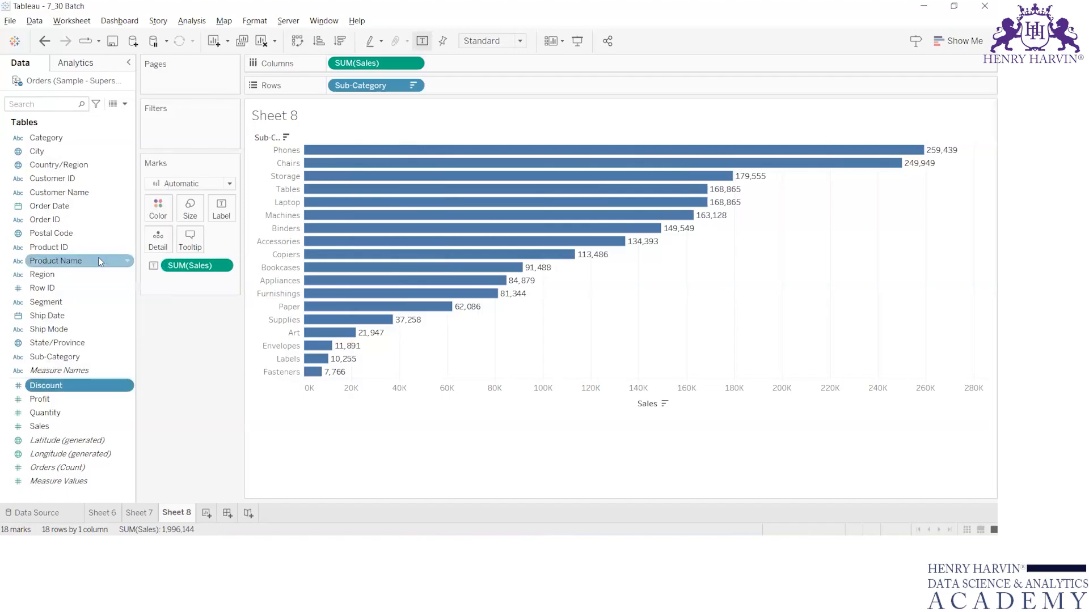
Convert the Order Date field back to discrete.
click(47, 209)
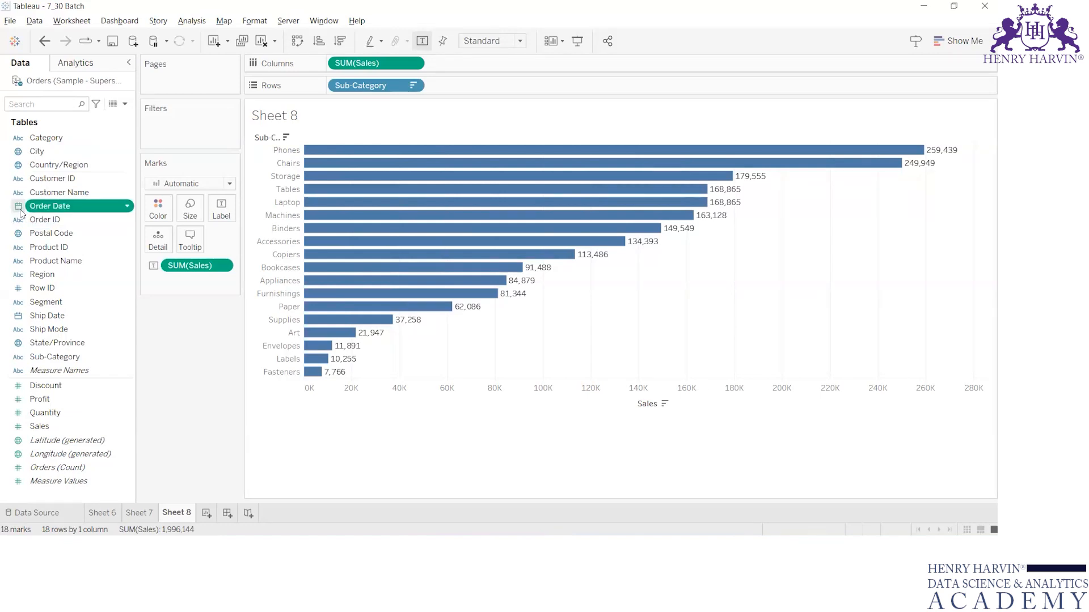
click(21, 212)
click(47, 213)
right_click(38, 207)
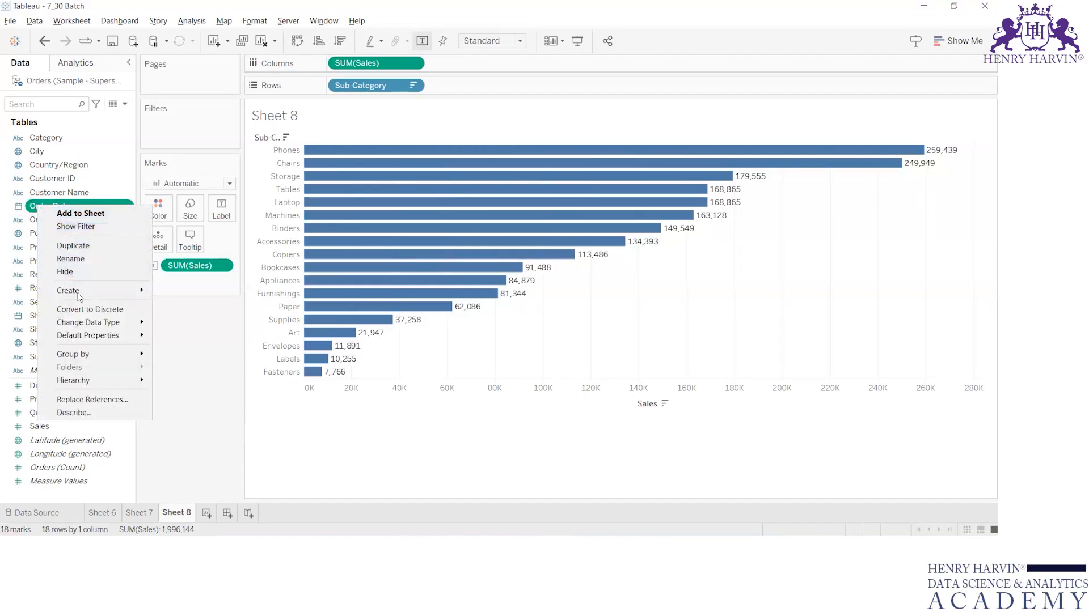
click(100, 309)
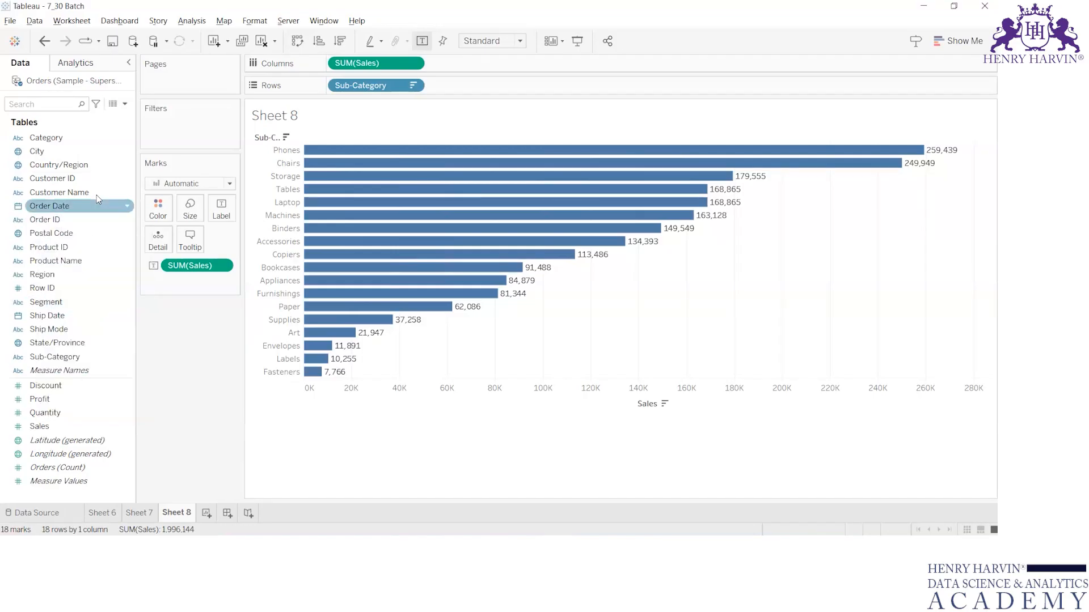
Add Order Date to Filters and choose to filter it by Relative Date.
drag(53, 210, 166, 138)
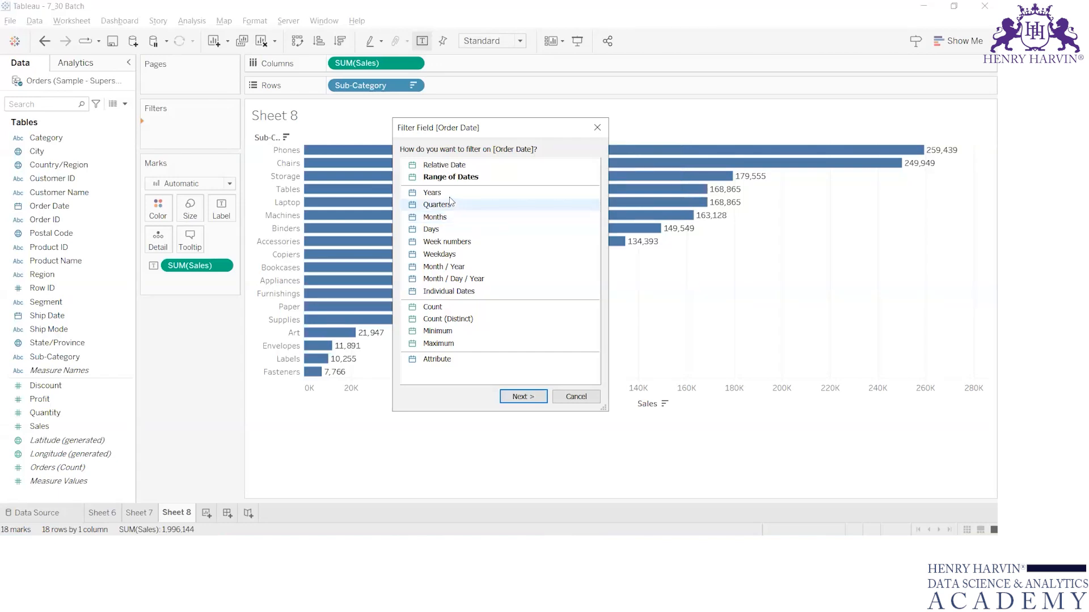
click(474, 169)
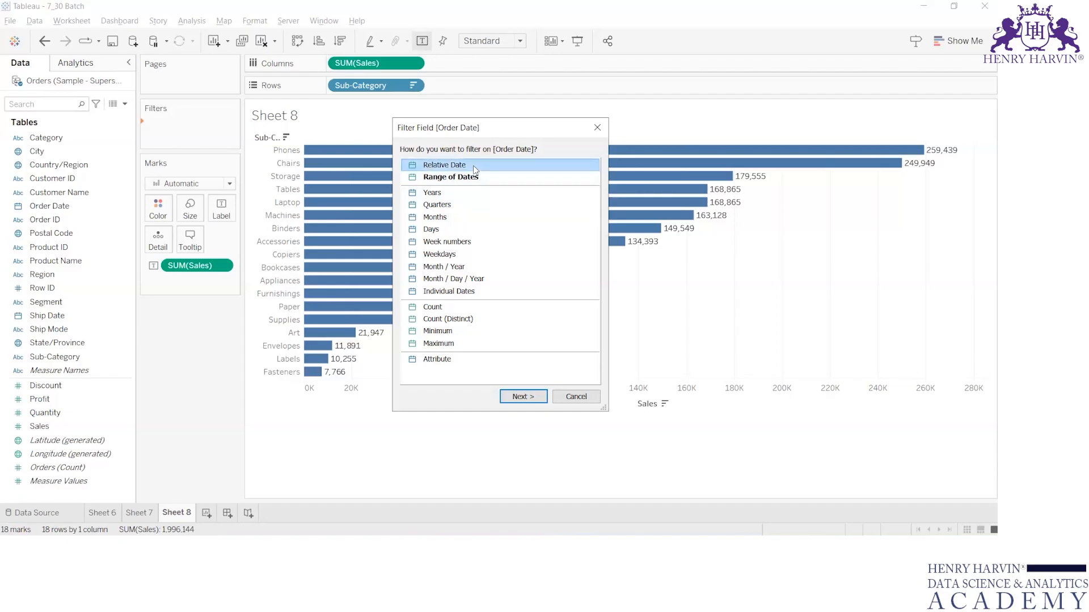
click(535, 398)
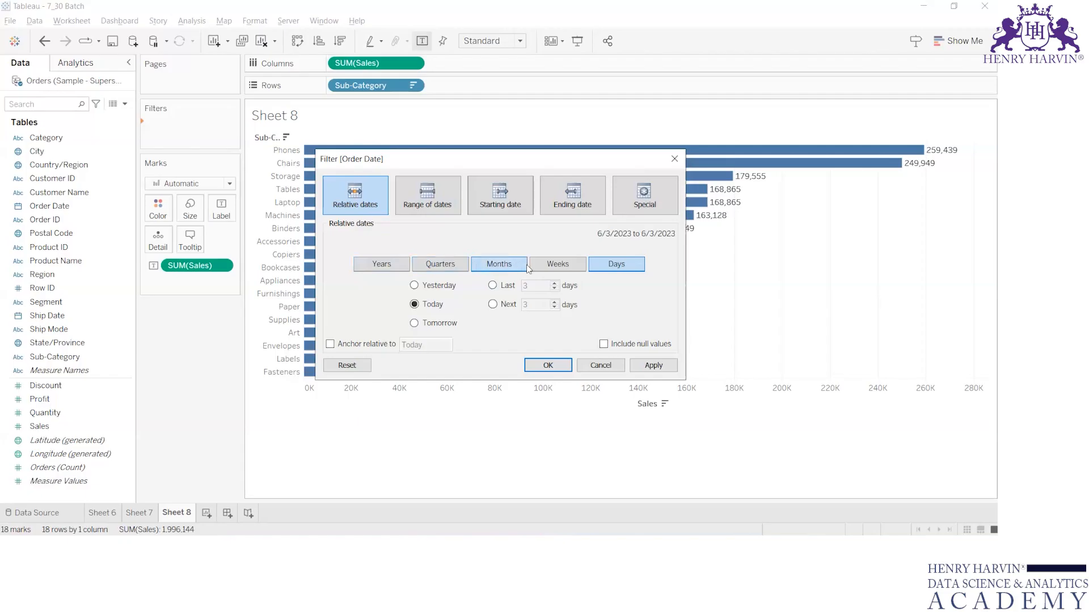
Set relative dates to Years, try Last 3 years and Previous year, then switch to Quarters.
click(403, 266)
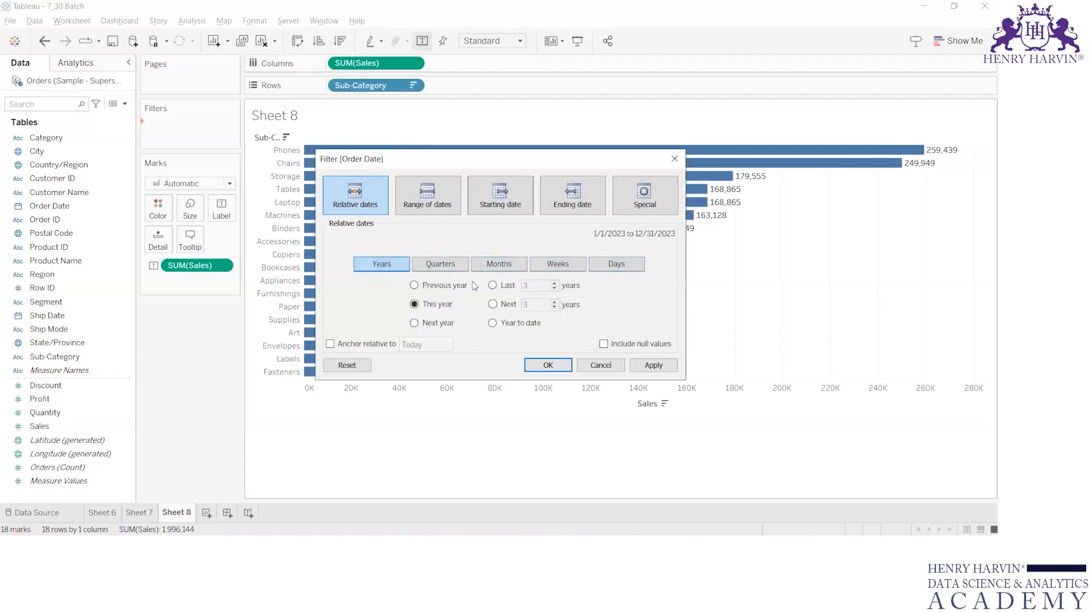
click(495, 287)
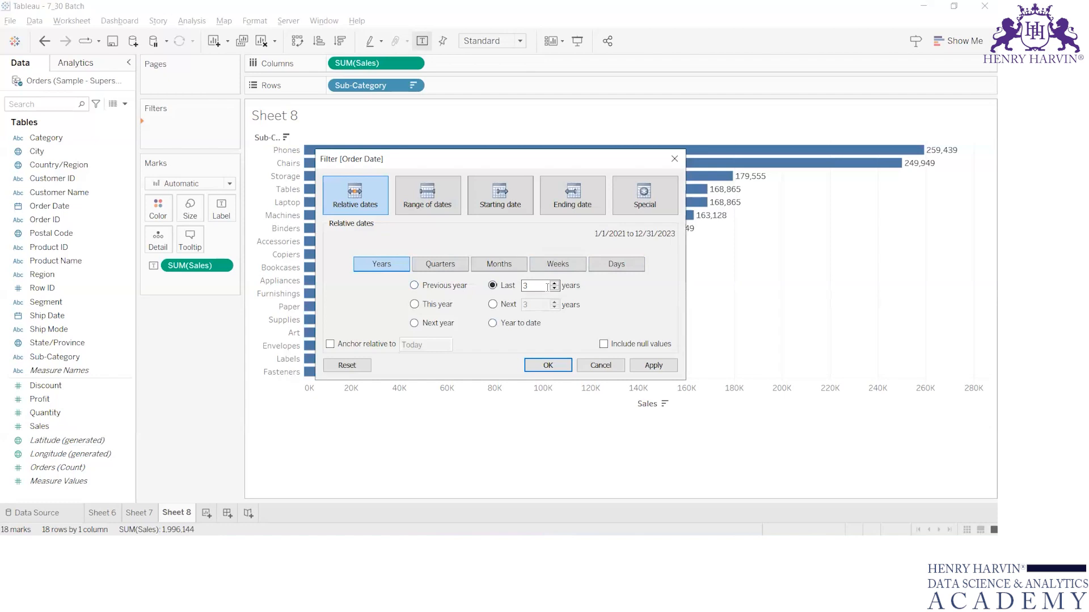
click(456, 287)
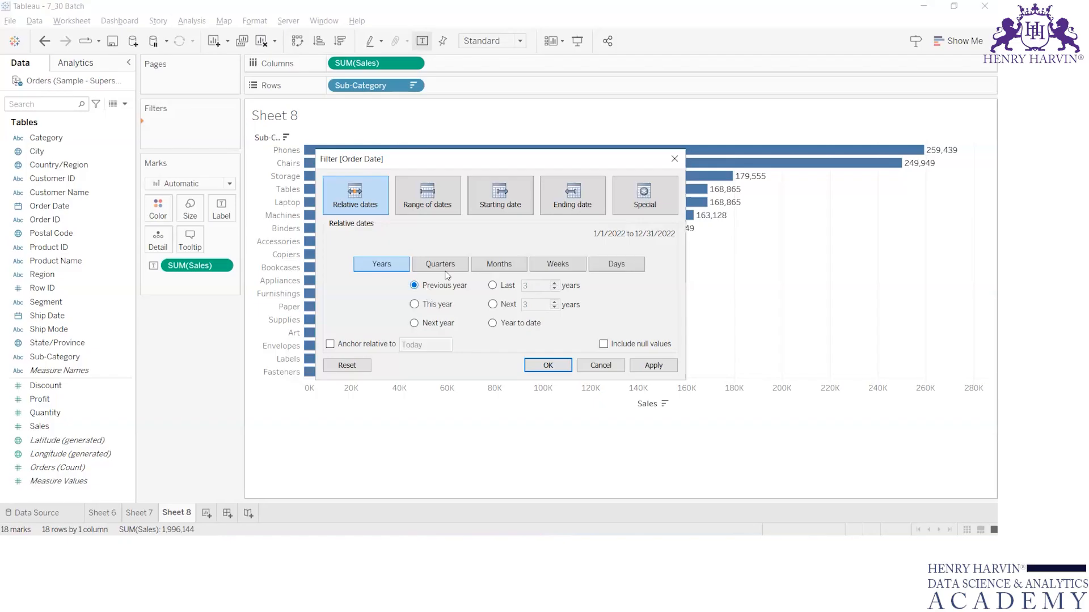
click(465, 268)
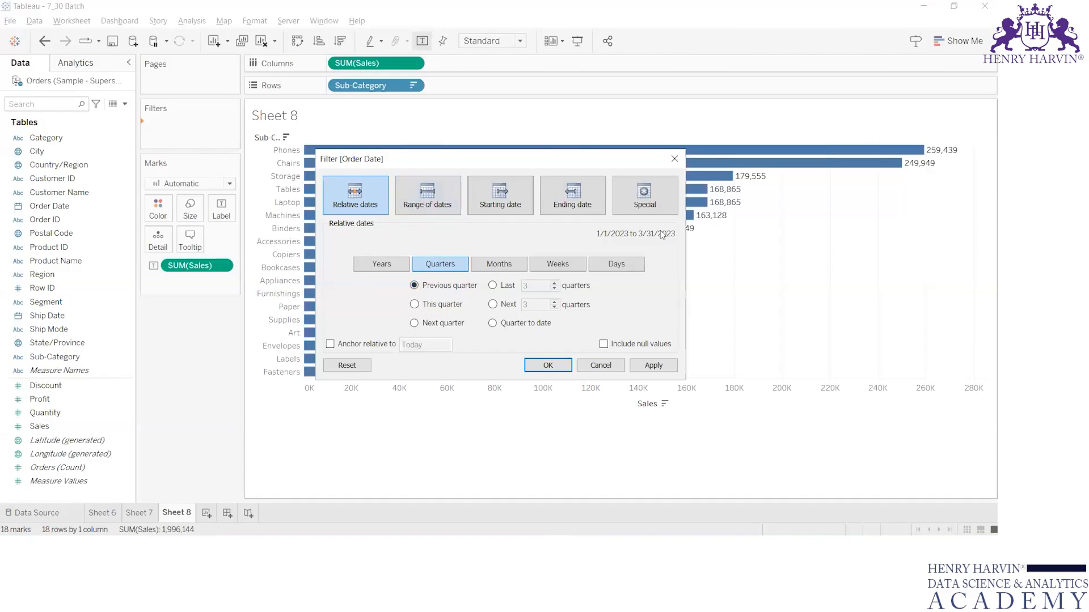
Switch to Range of dates and narrow the range to about 1/31/2022 through 12/10/2022.
click(433, 190)
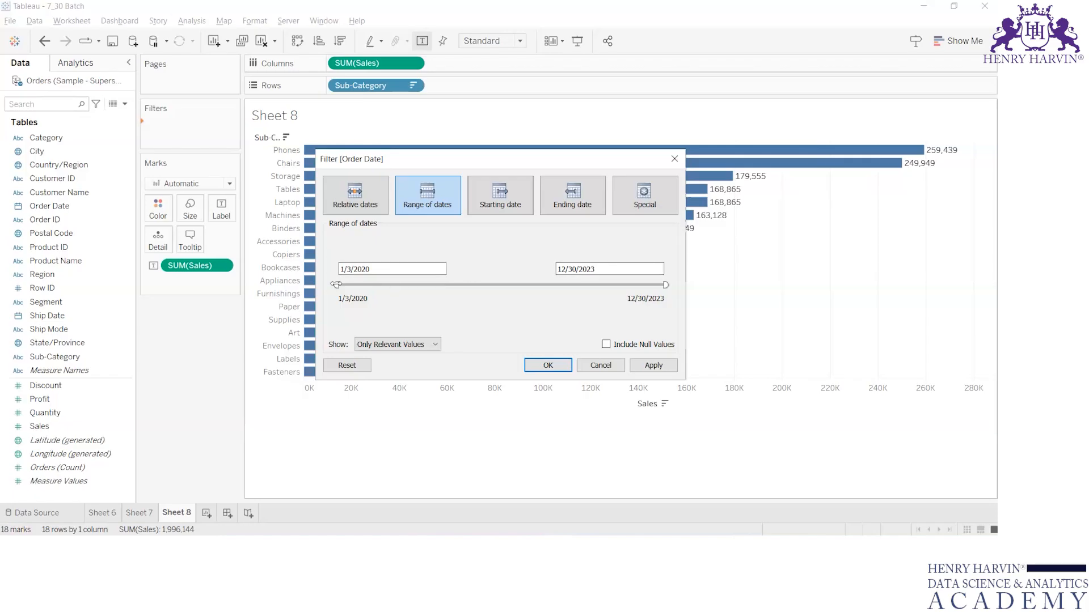
drag(336, 285, 505, 284)
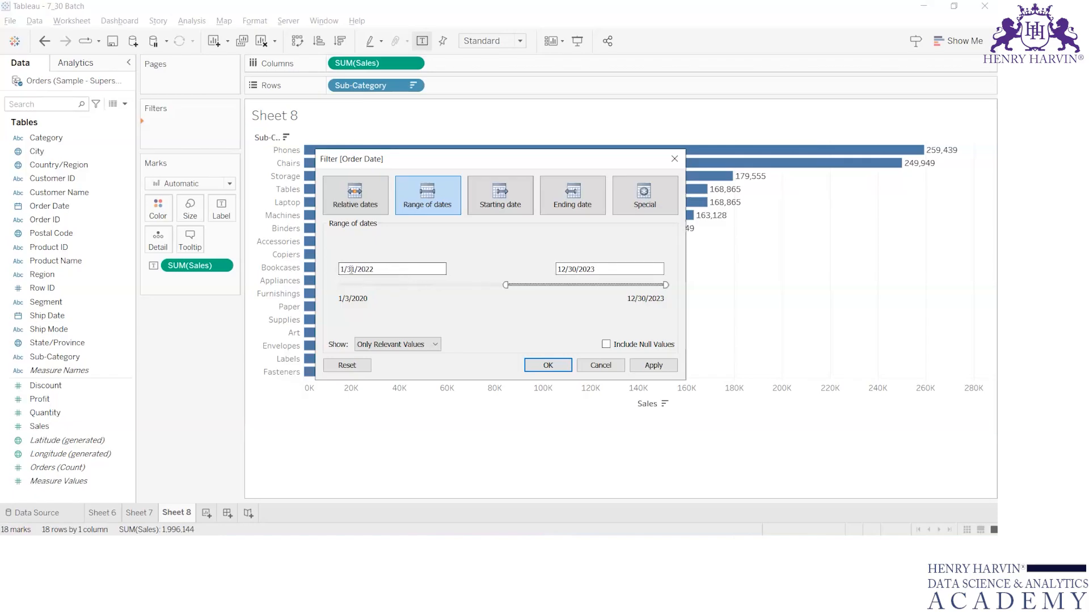
drag(665, 285, 579, 283)
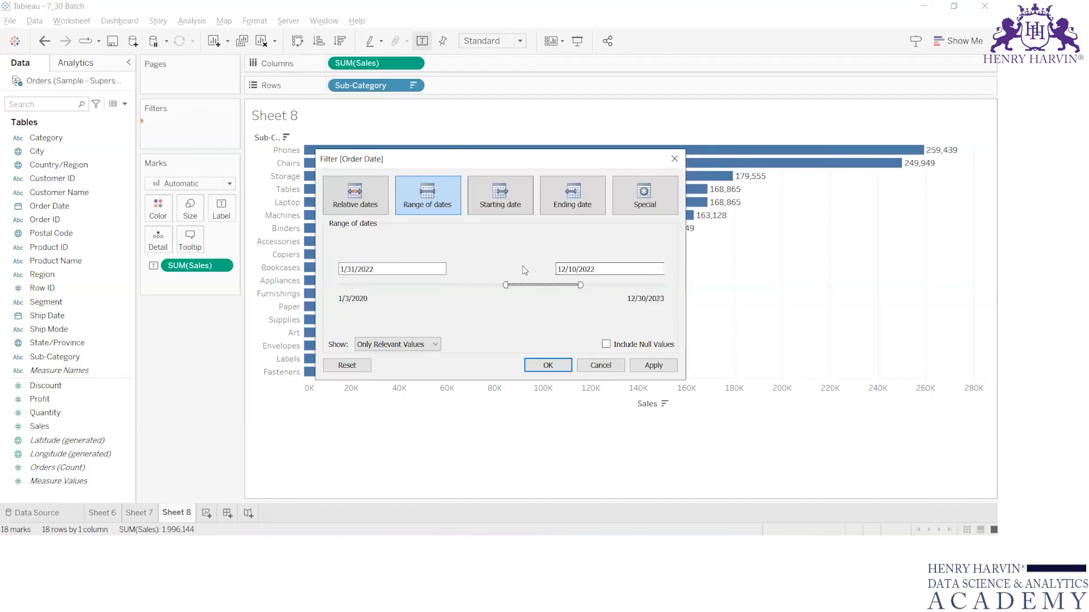
Switch to Starting date and move the start to about 7/23/2020, opening and closing its date picker.
click(495, 209)
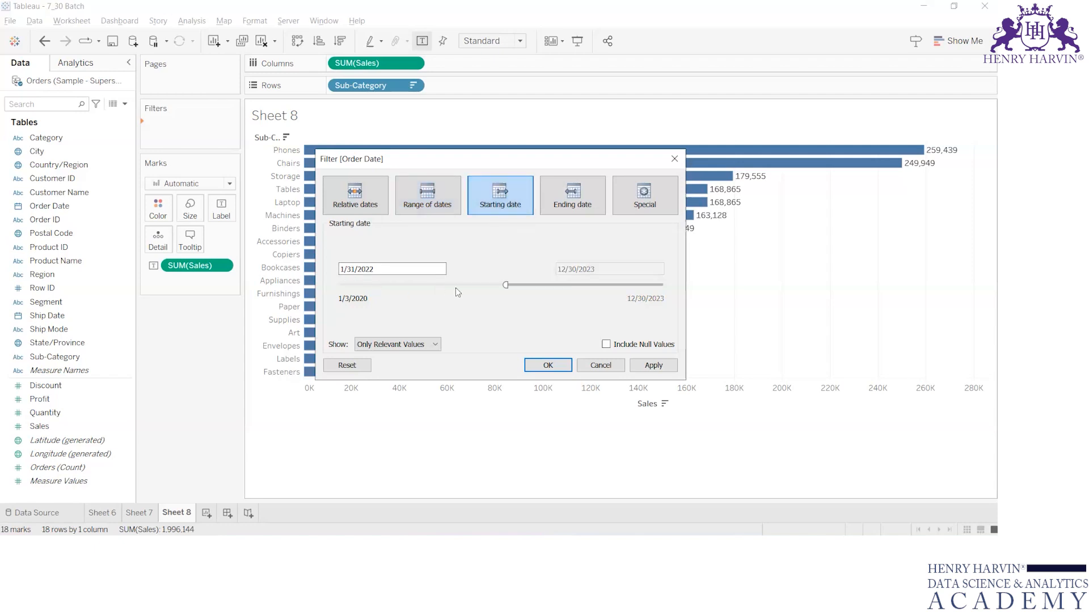
drag(505, 285, 381, 270)
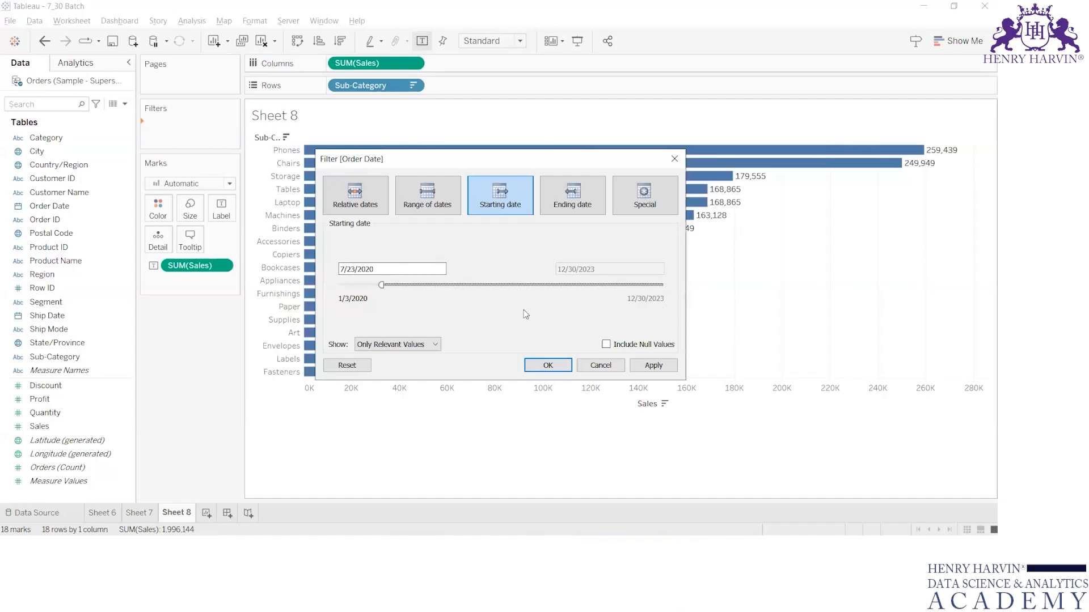
click(354, 267)
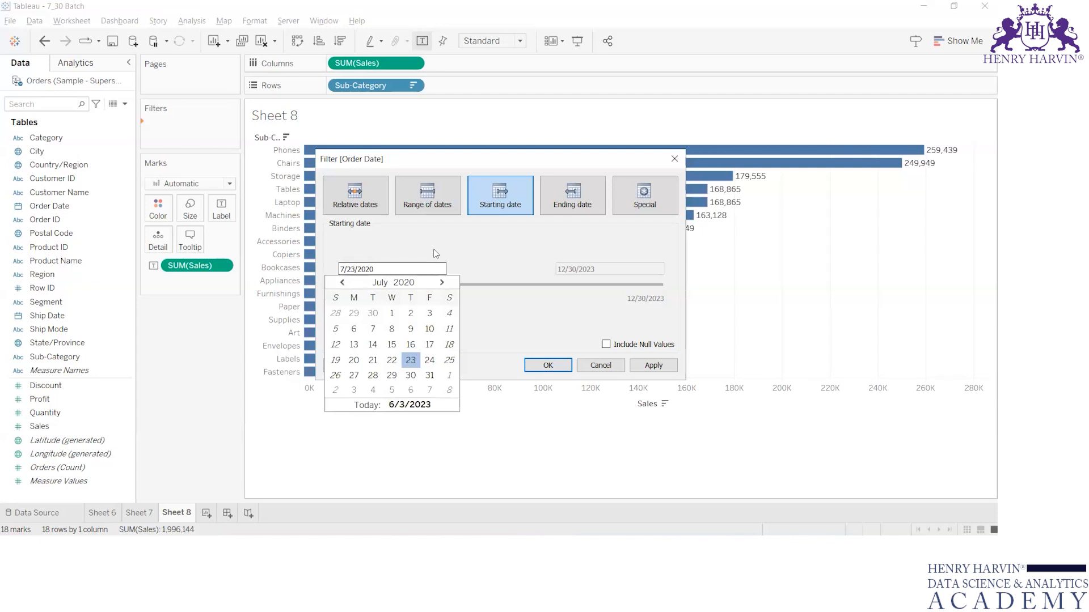
click(449, 250)
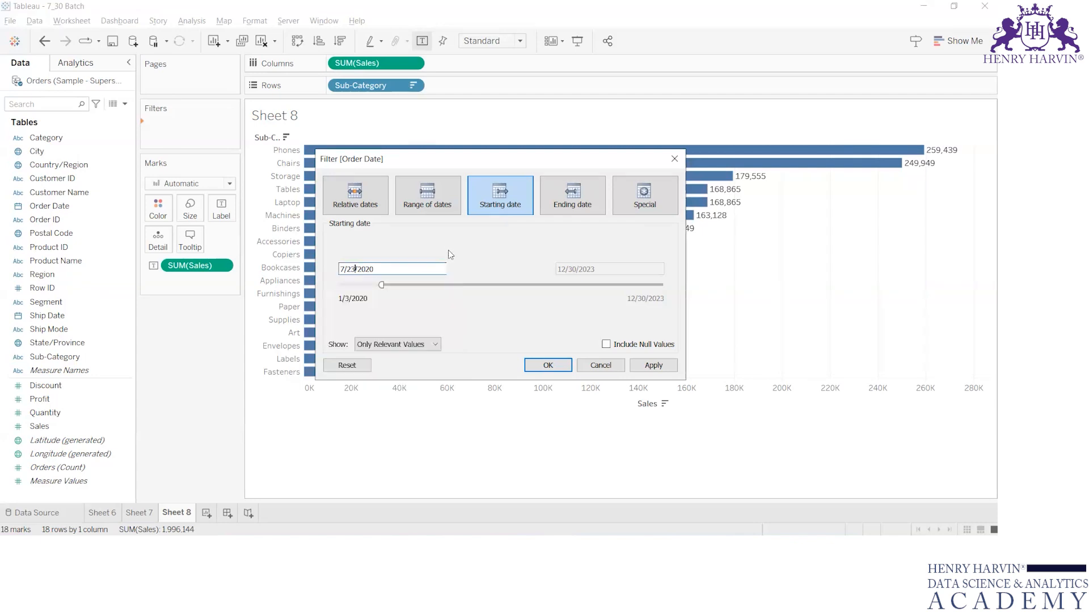
Switch the Order Date filter to Ending date and pick 7/15/2020 as the end date from the calendar.
click(595, 202)
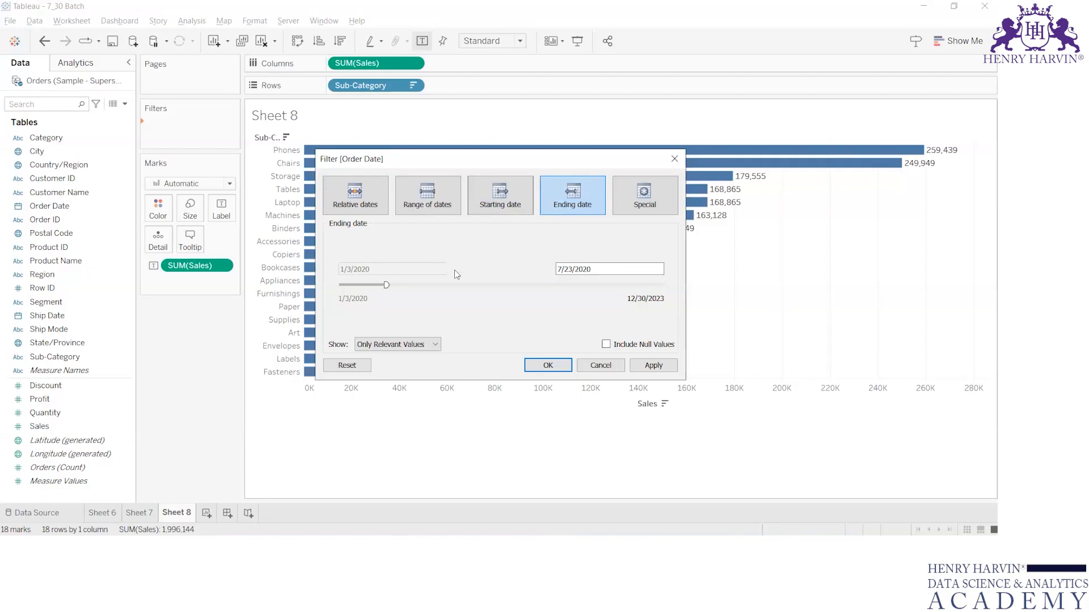
click(578, 274)
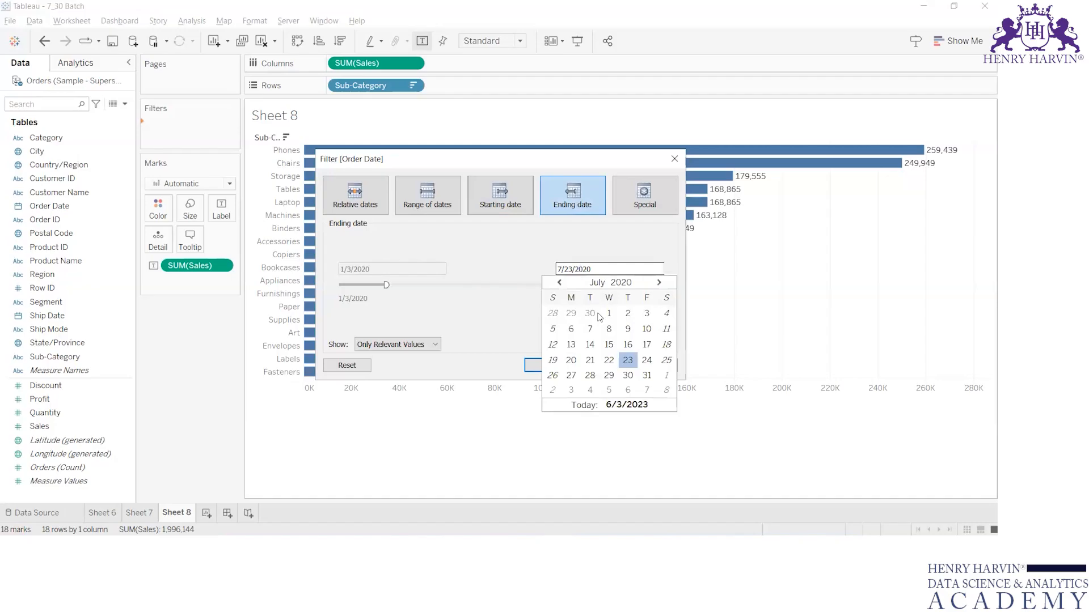
click(608, 346)
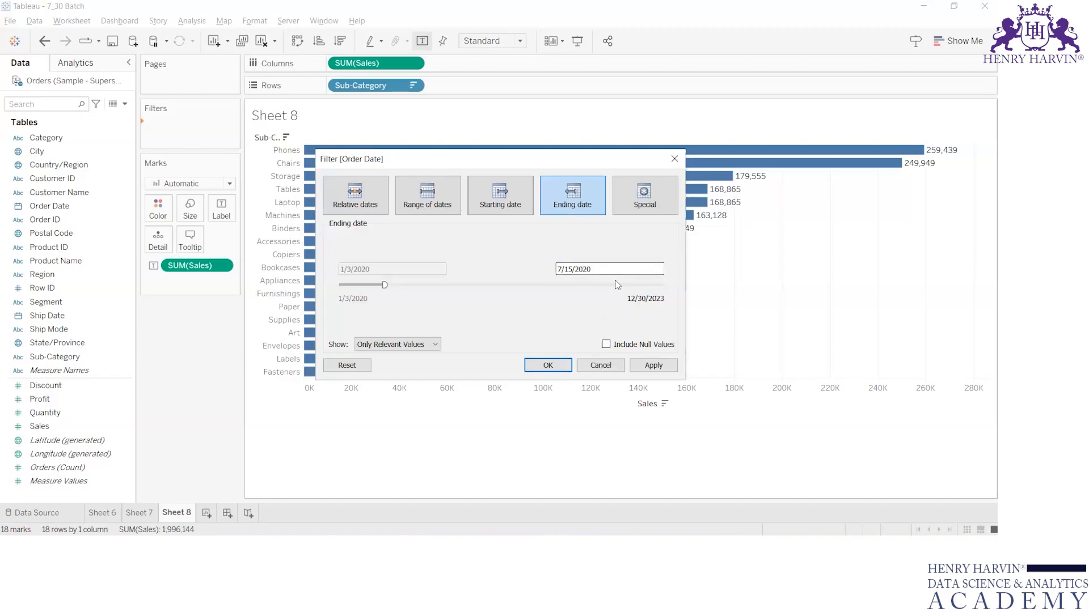
Cycle through the Starting date, Range of dates, Relative dates and Ending date options, then open Special.
click(500, 195)
click(448, 209)
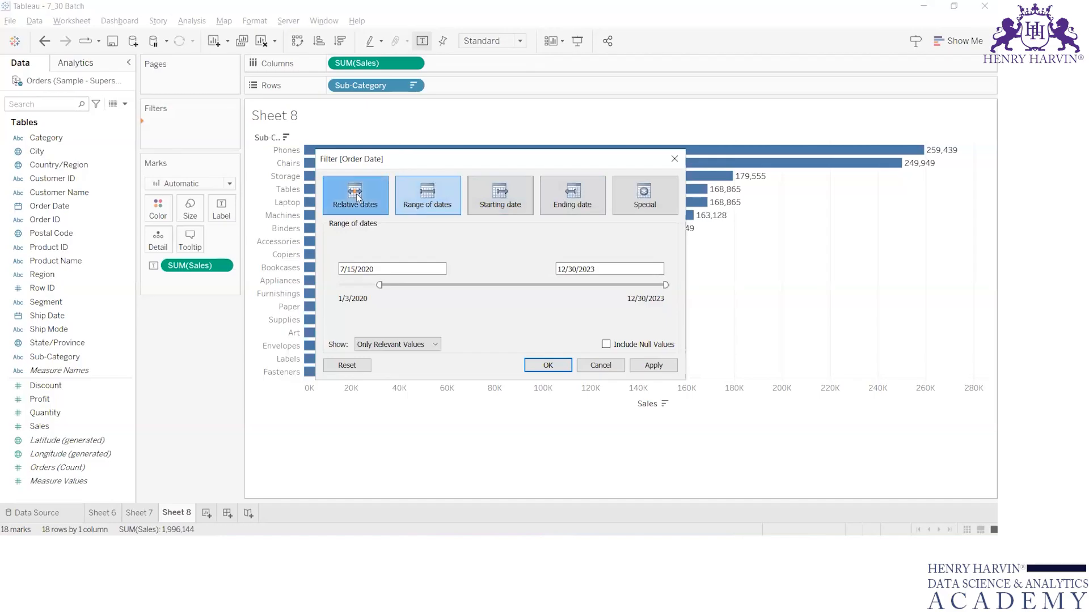
click(355, 196)
click(441, 190)
click(505, 192)
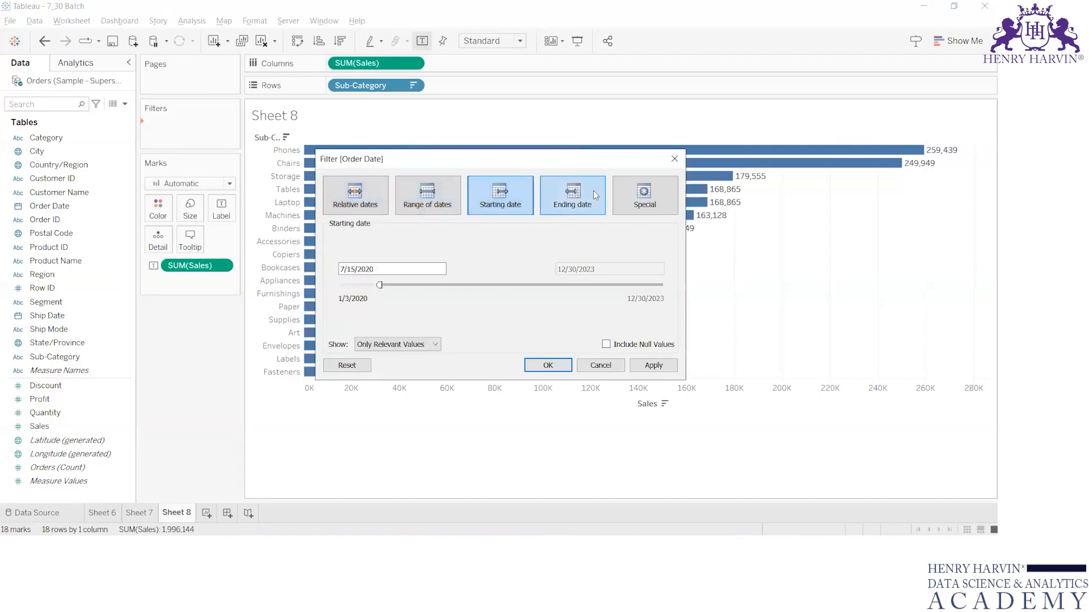
click(594, 191)
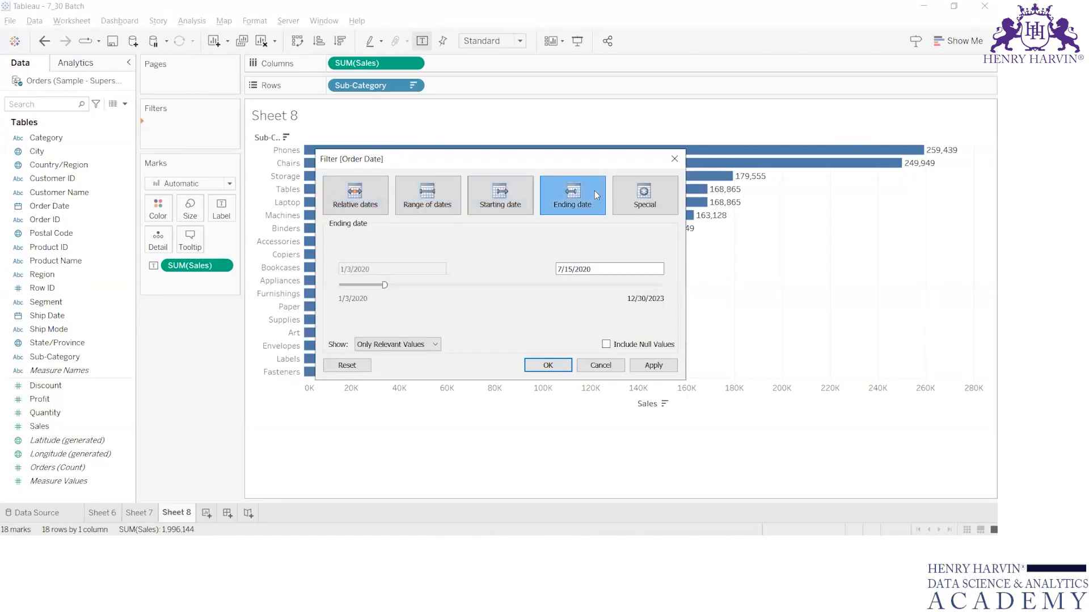
click(630, 193)
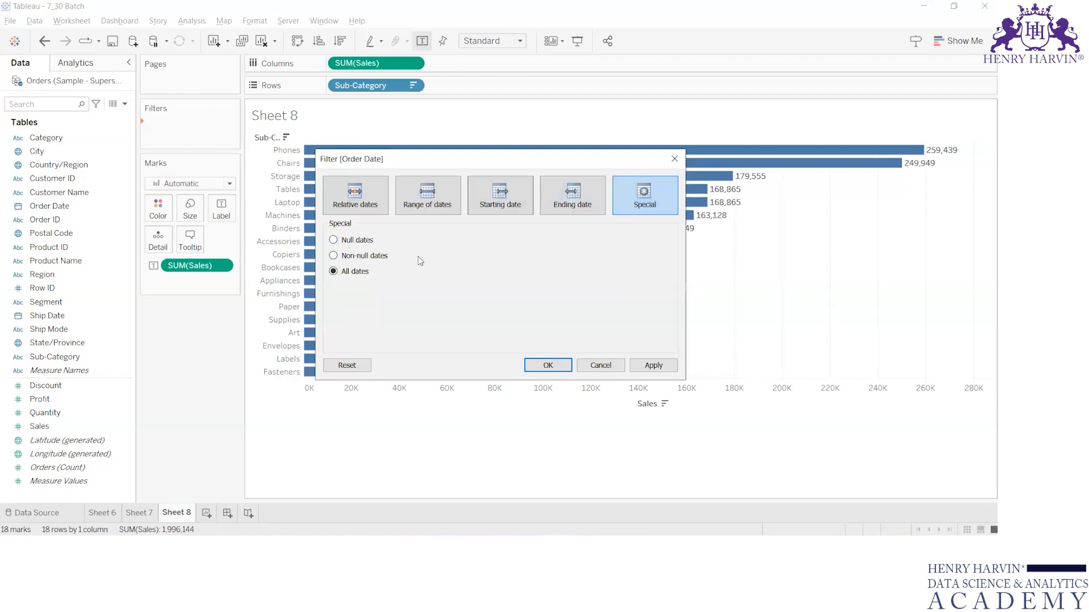
Select Null dates and then All dates under Special, return to Relative dates, and close the filter dialog.
click(365, 243)
click(335, 272)
click(352, 197)
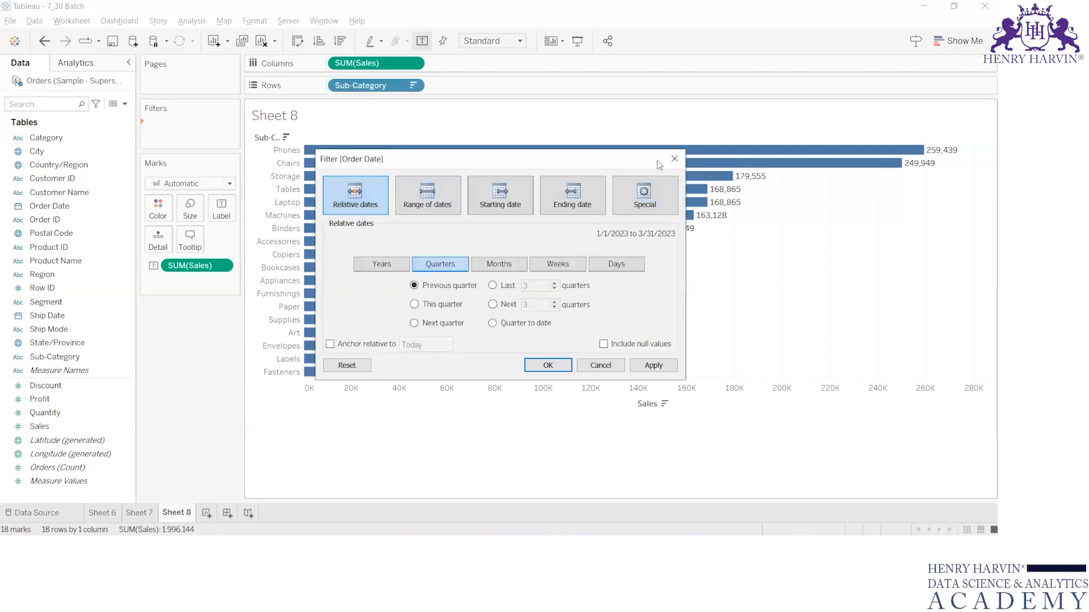
click(675, 160)
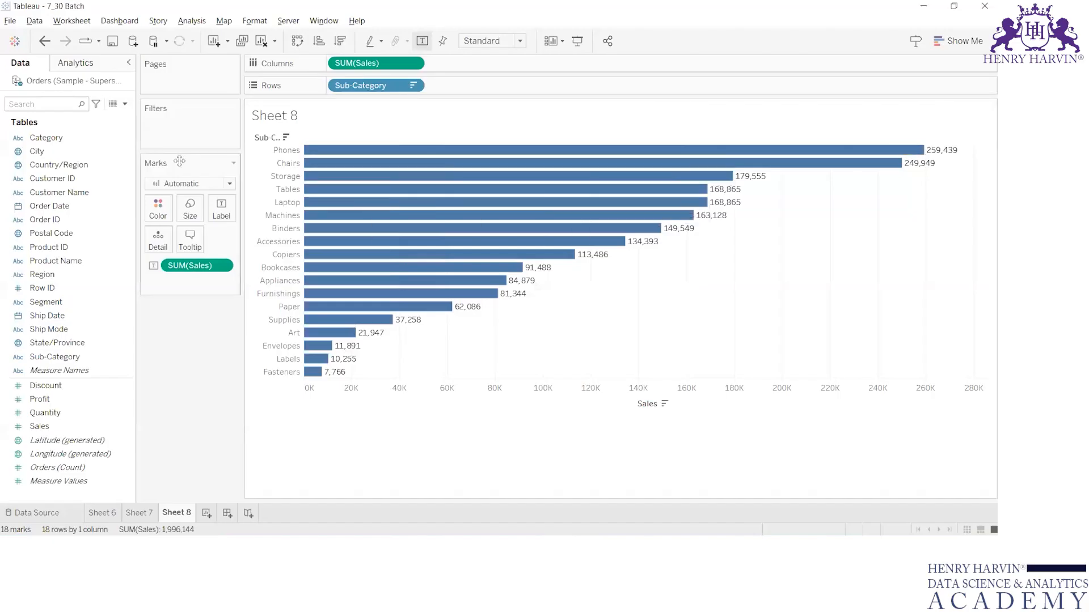
Place Order Date on Rows in place of Sub-Category, then undo that change.
drag(69, 179, 106, 166)
drag(49, 206, 360, 90)
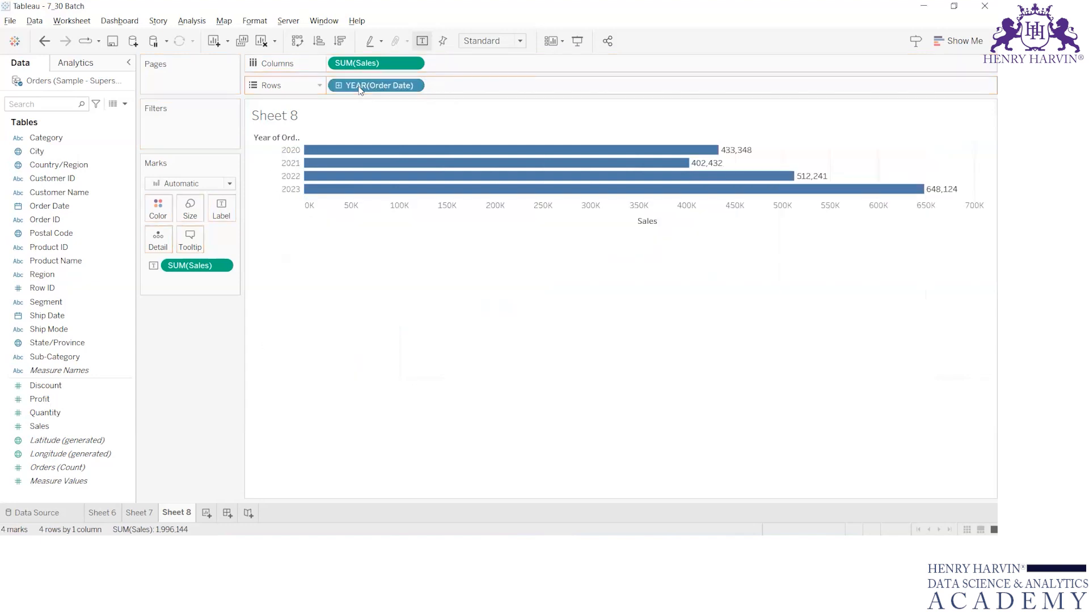
key(ctrl+z)
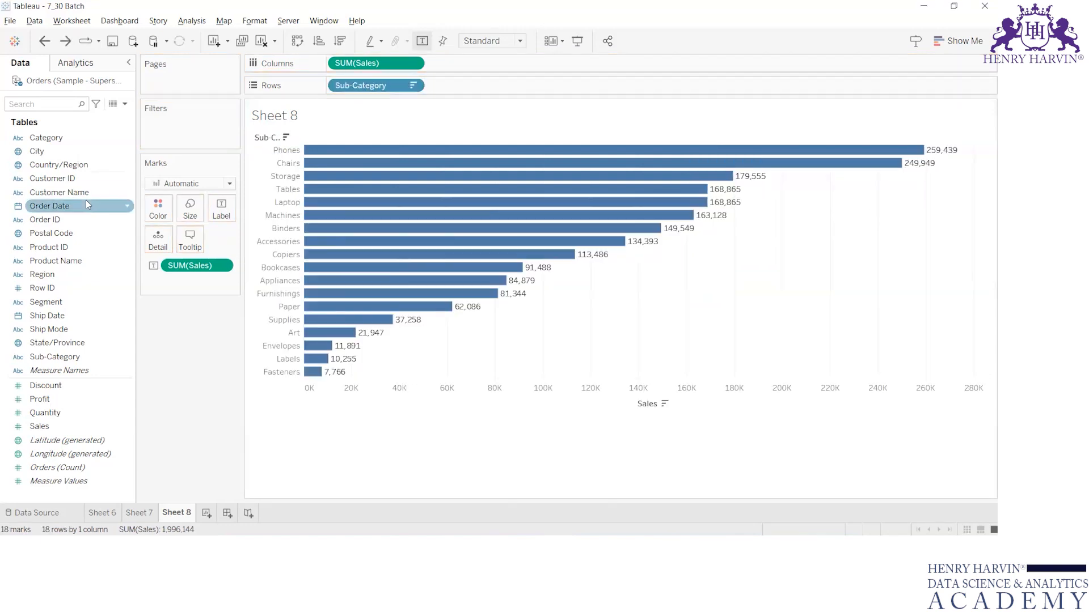
drag(48, 209, 164, 129)
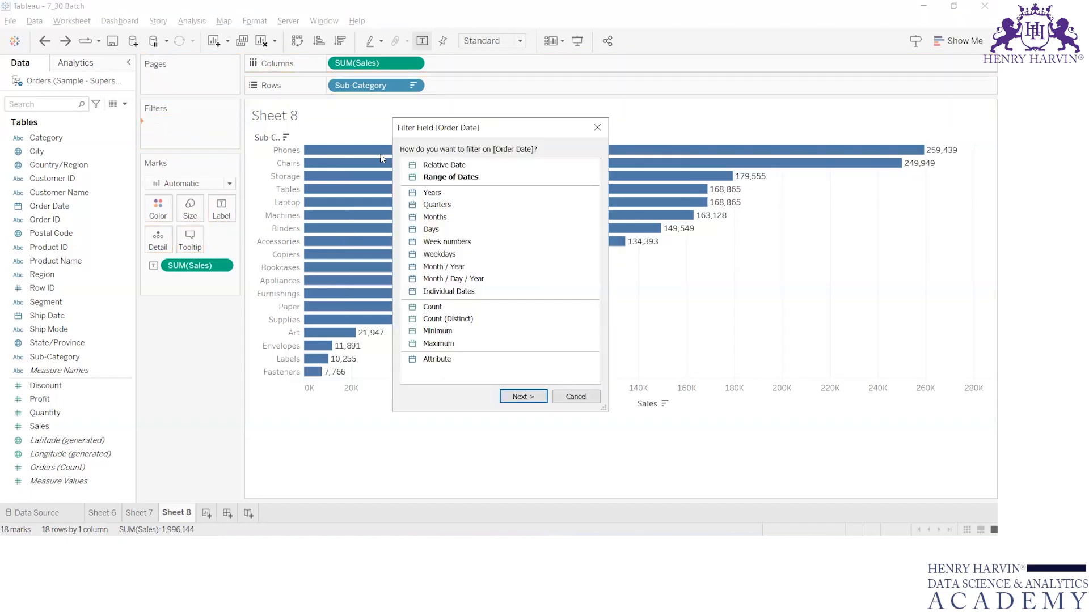
click(431, 178)
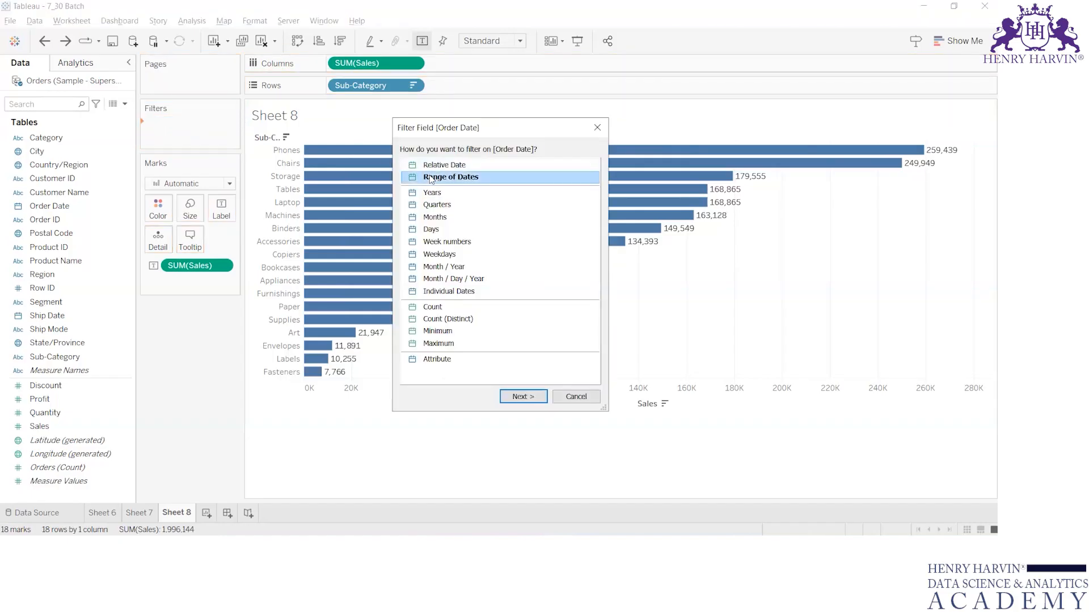
click(439, 166)
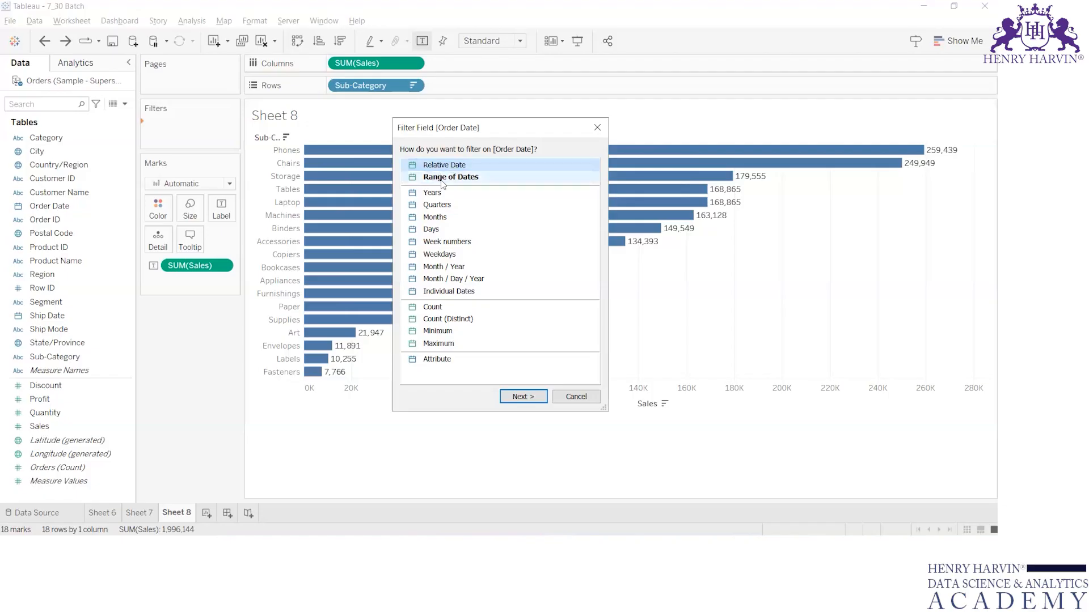
click(517, 398)
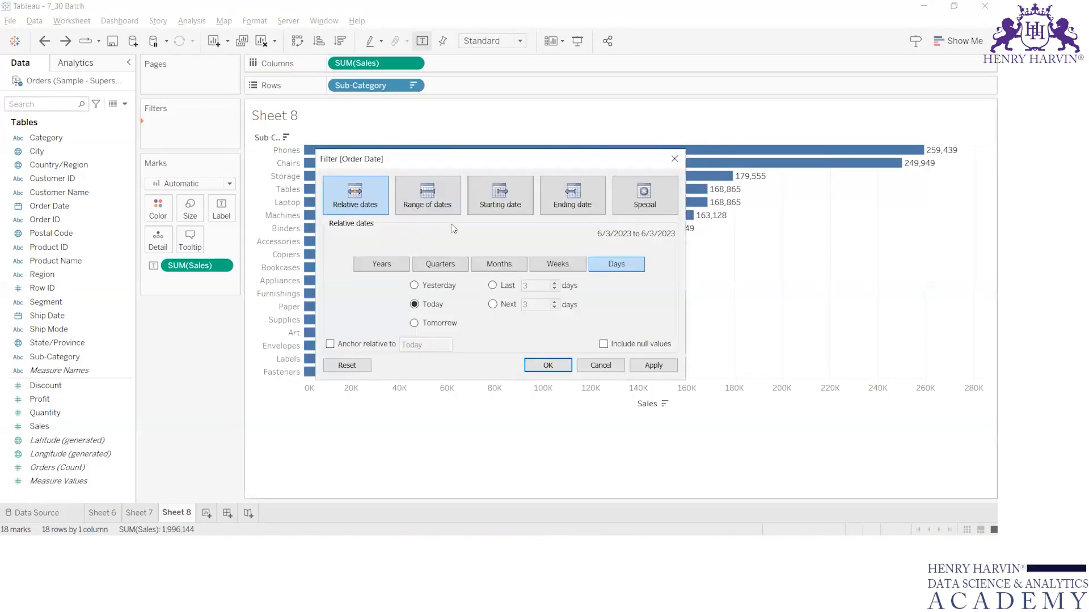
key(Escape)
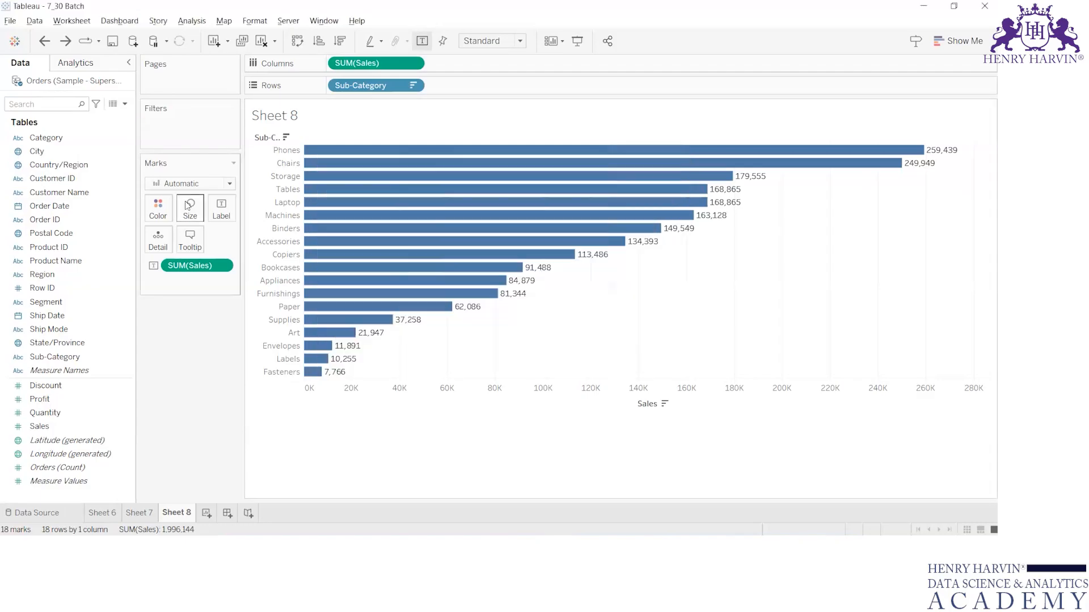
drag(33, 209, 160, 125)
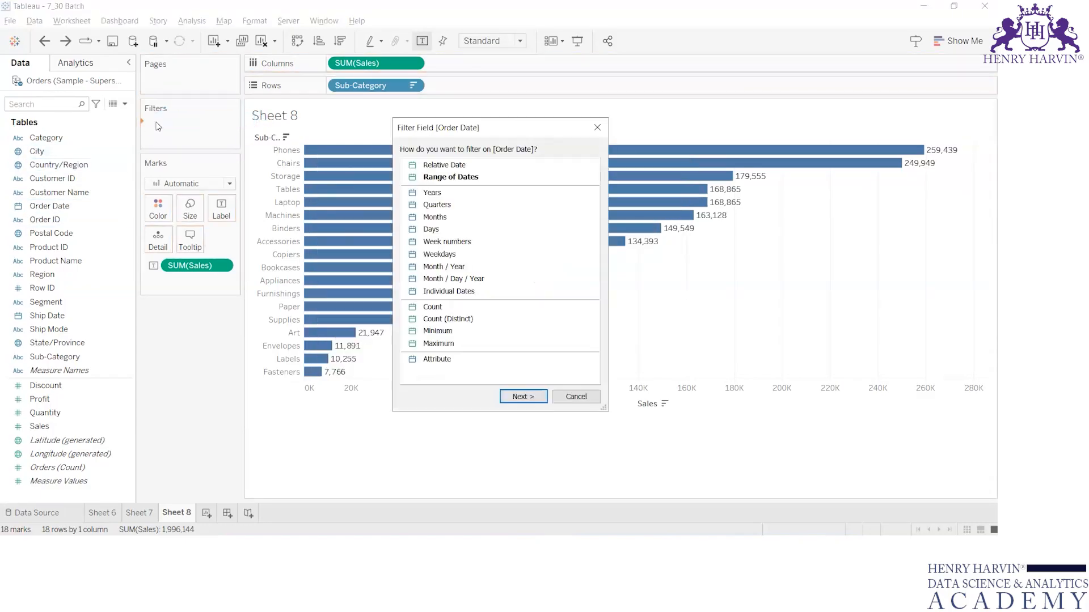
click(454, 178)
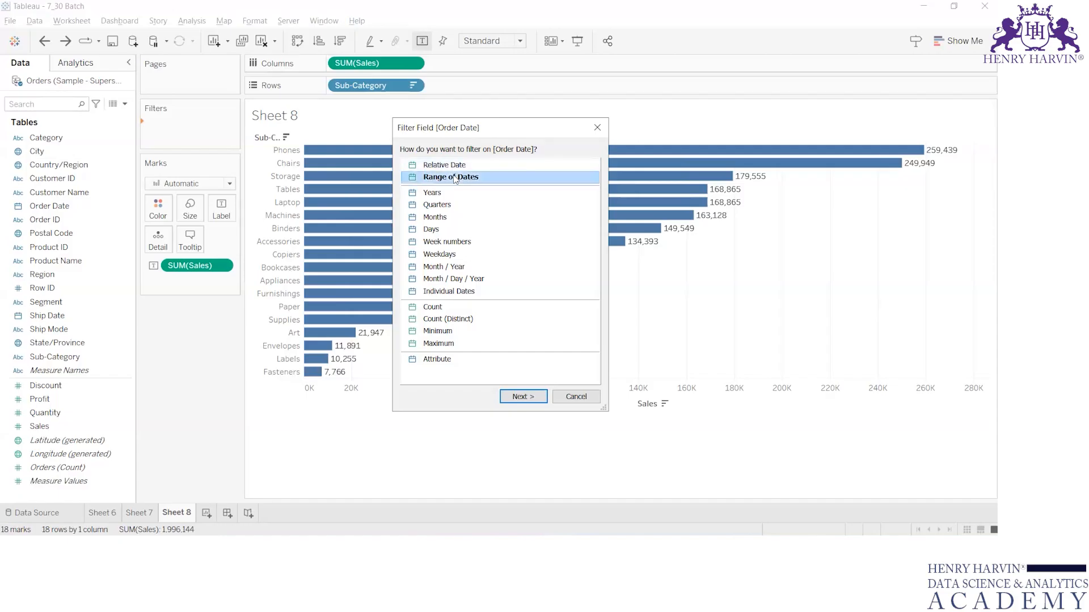
click(521, 397)
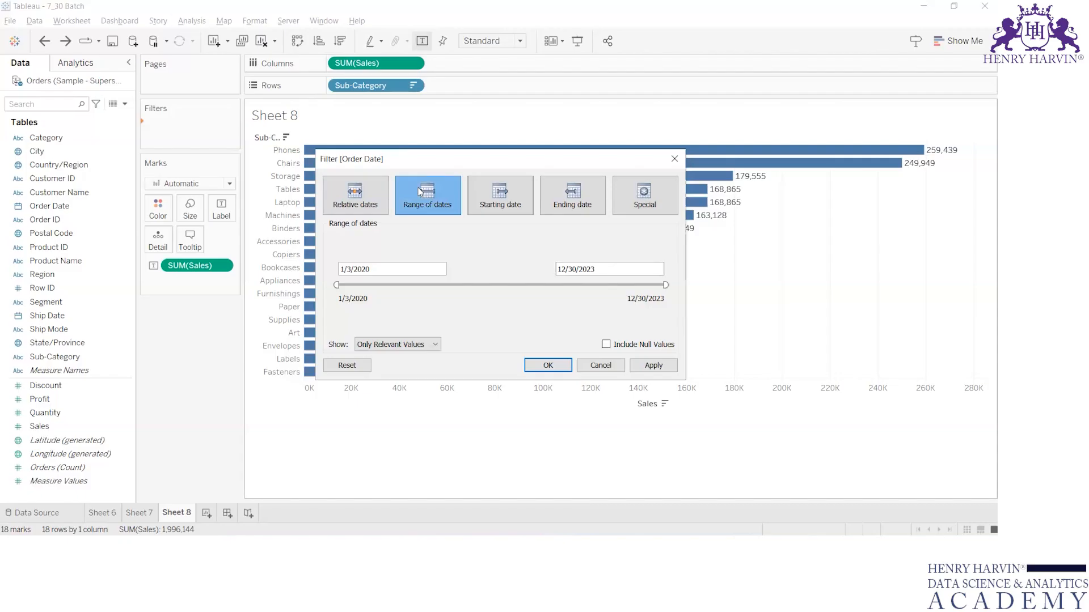
key(Escape)
Filter Order Date by relative date to the last 13 months, apply and confirm it, then remove the filter.
drag(53, 208, 160, 132)
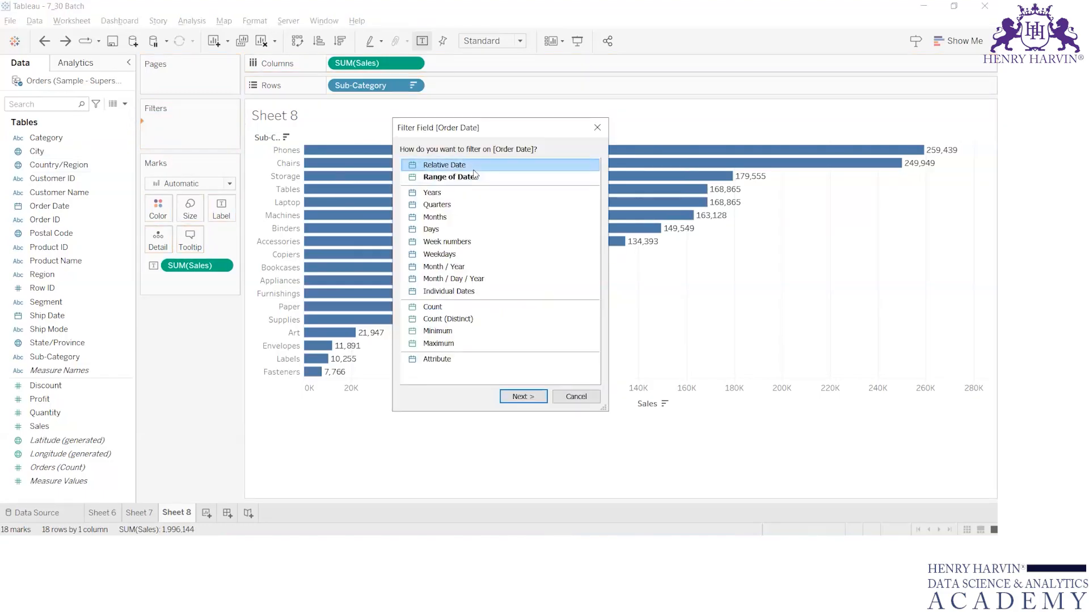
click(512, 398)
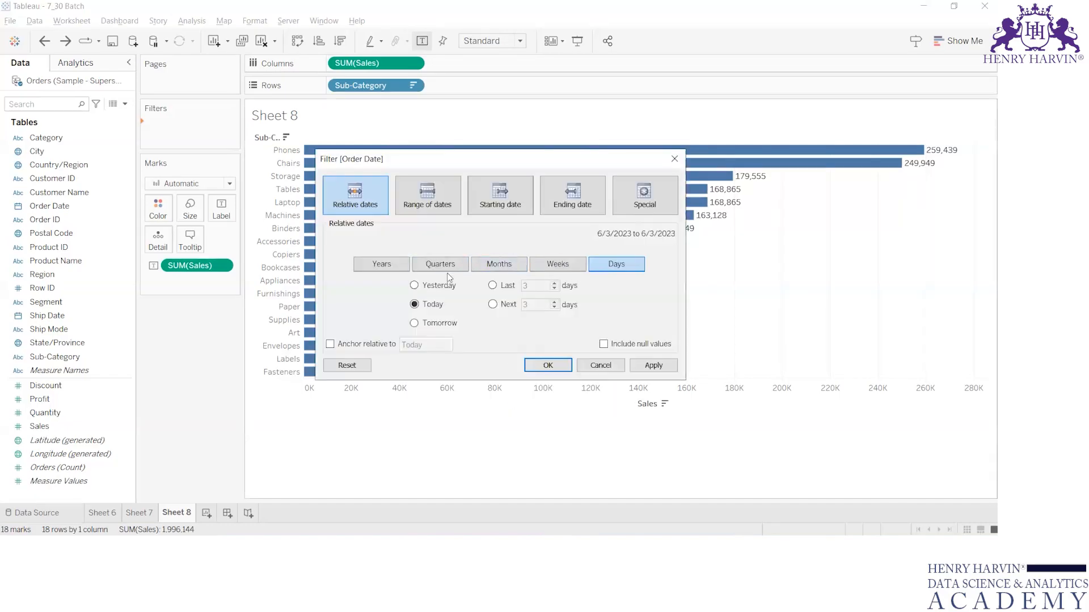
click(494, 265)
click(494, 286)
click(533, 286)
key(BackSpace)
text(13)
click(665, 370)
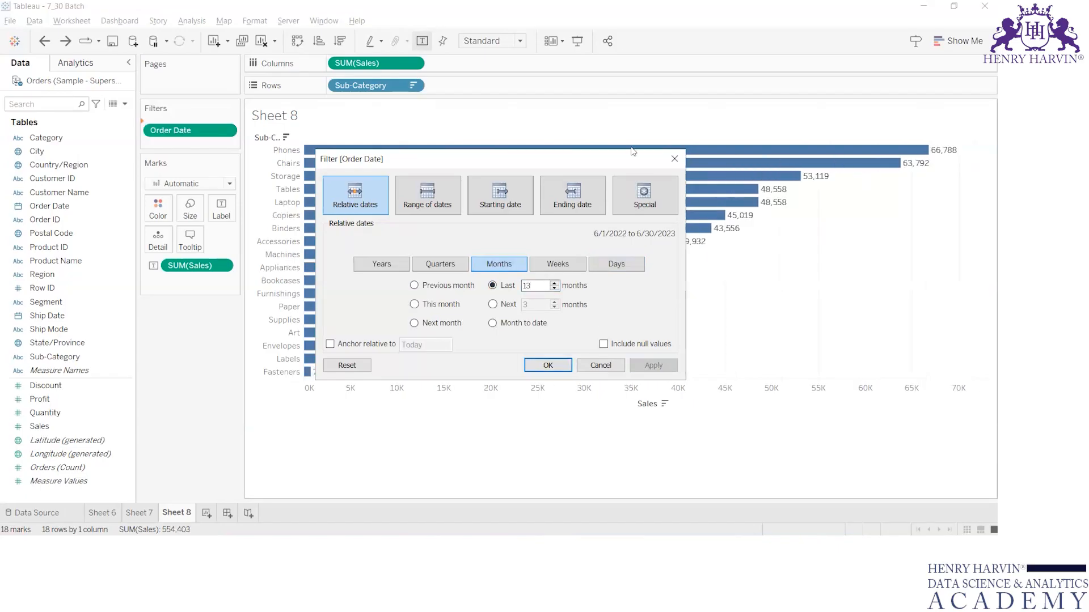
drag(605, 160, 507, 171)
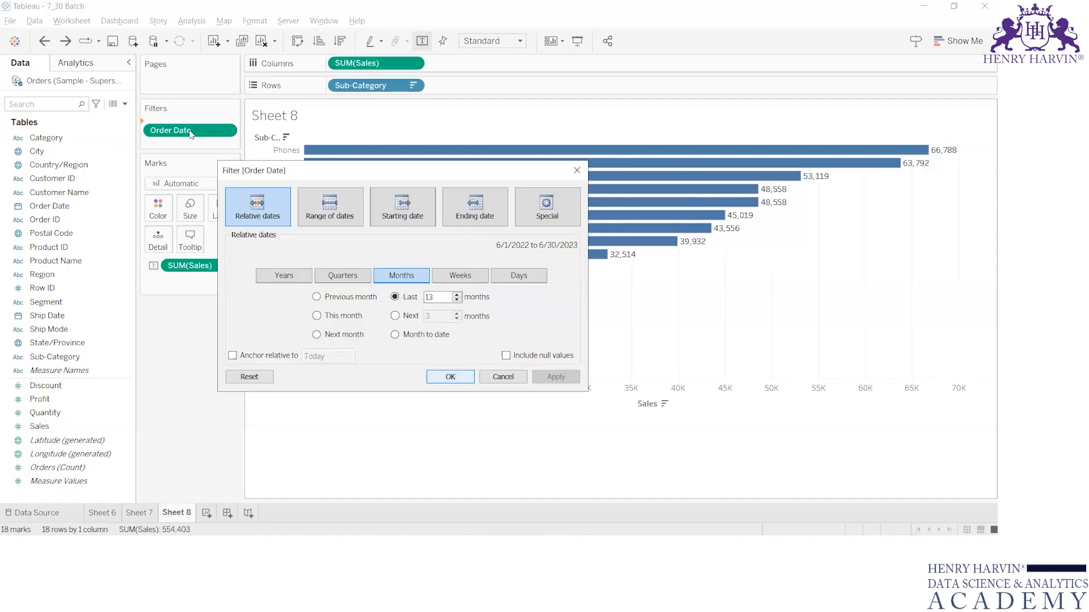
click(448, 377)
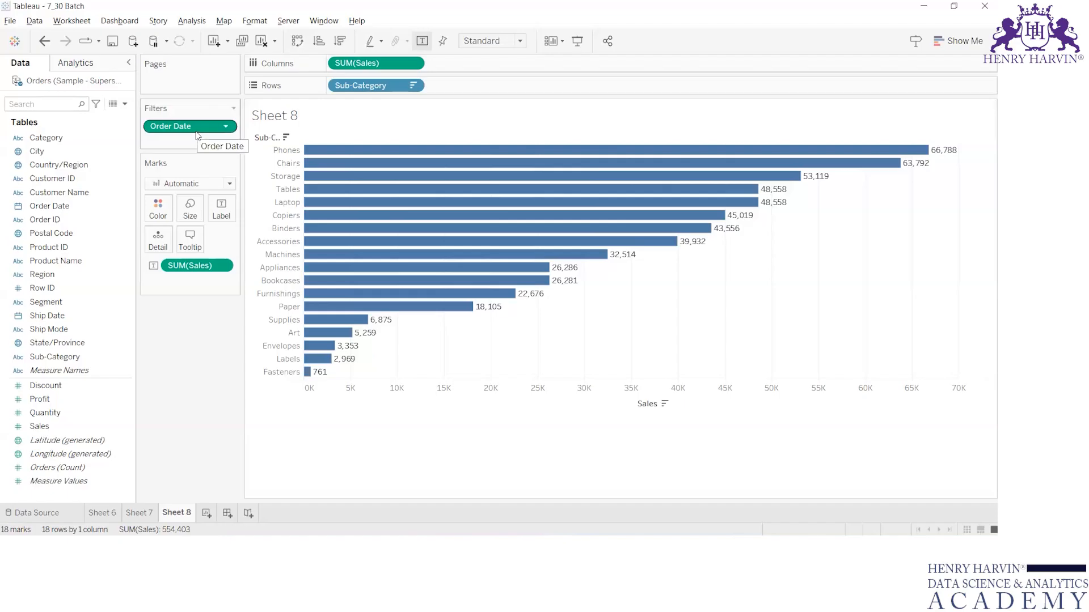
drag(197, 131, 160, 127)
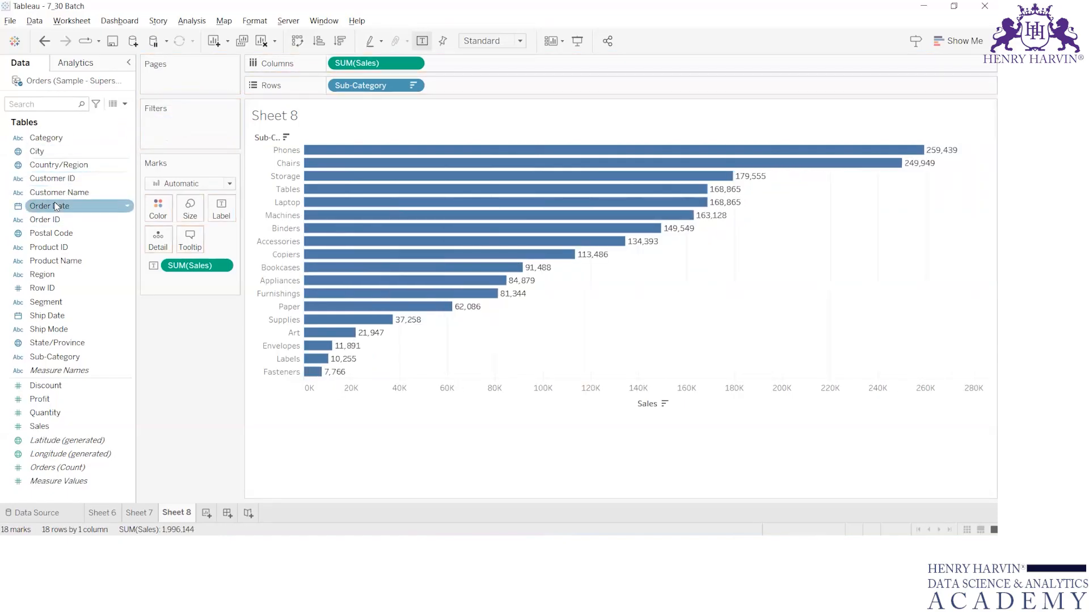
Add Order Date to Filters again and continue with the Relative Date filter type.
drag(41, 208, 146, 123)
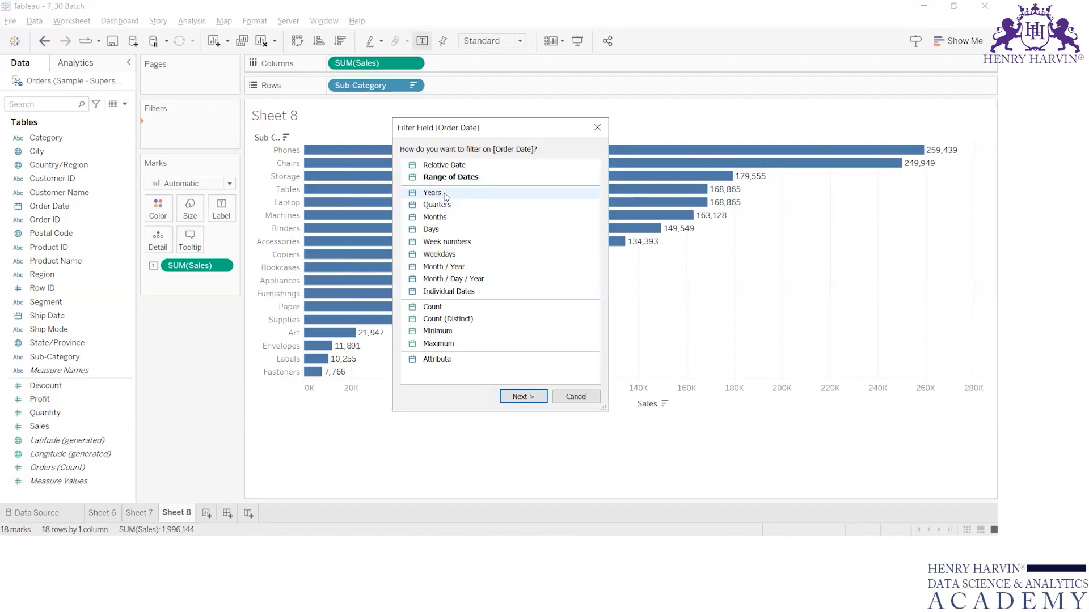
click(462, 177)
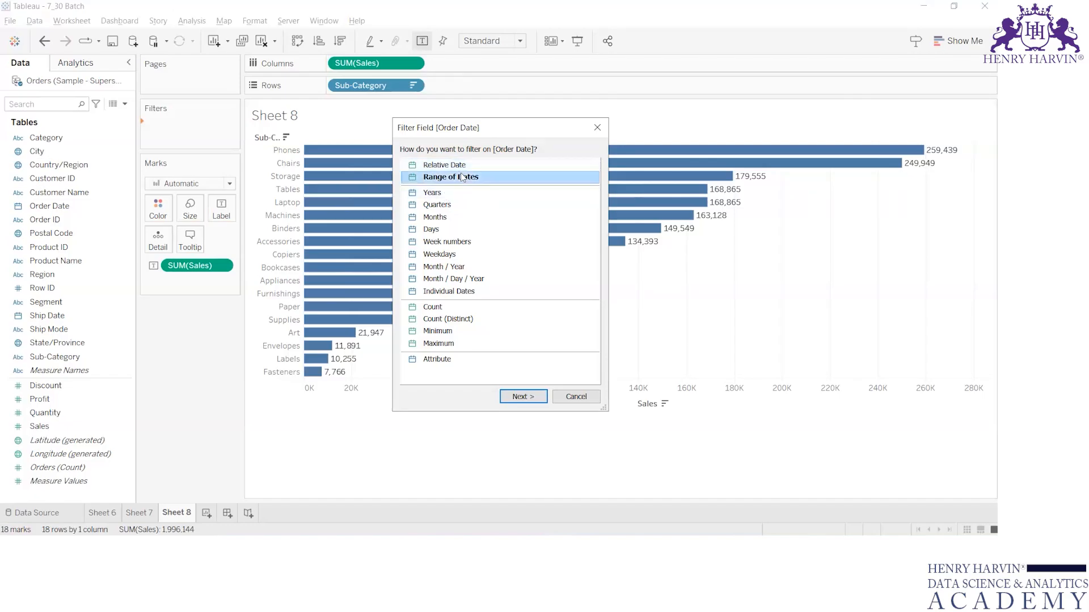
click(445, 164)
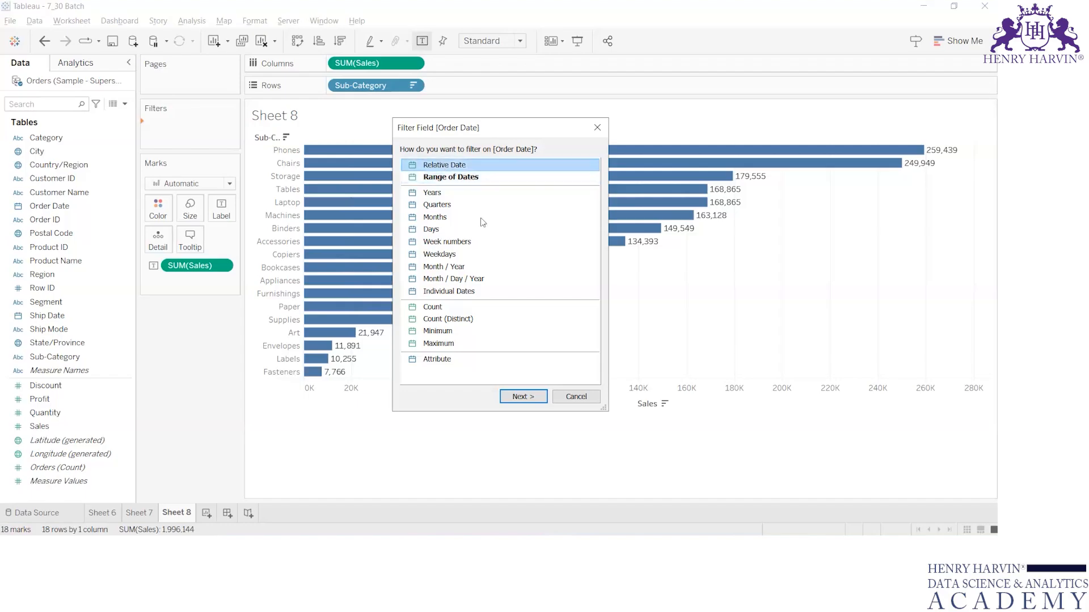
click(520, 395)
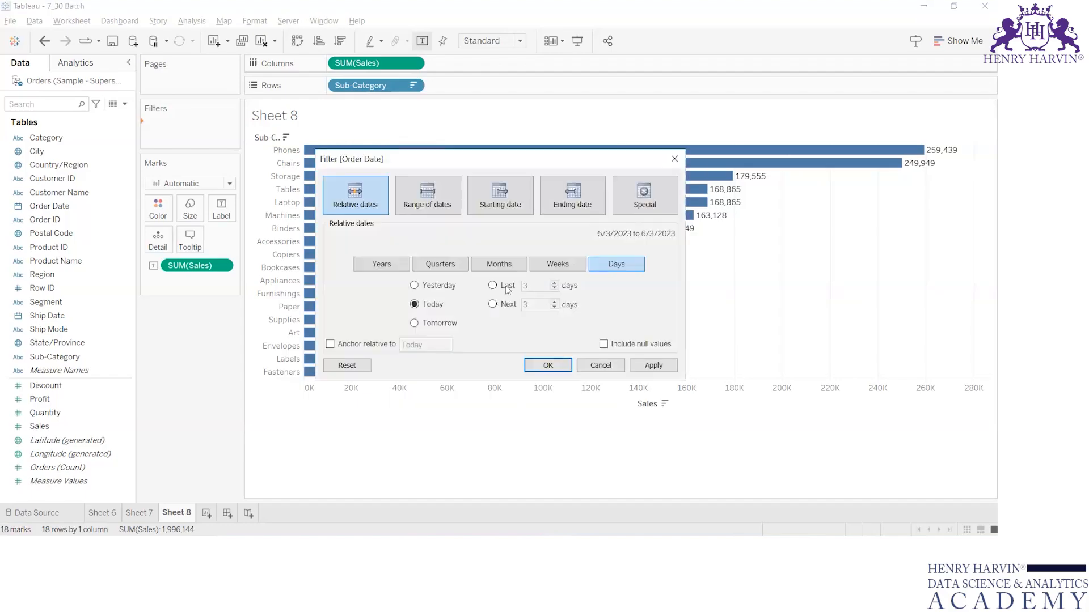
Compare the Range of dates, Starting date and Relative dates (Years) options in the Order Date filter dialog.
click(407, 188)
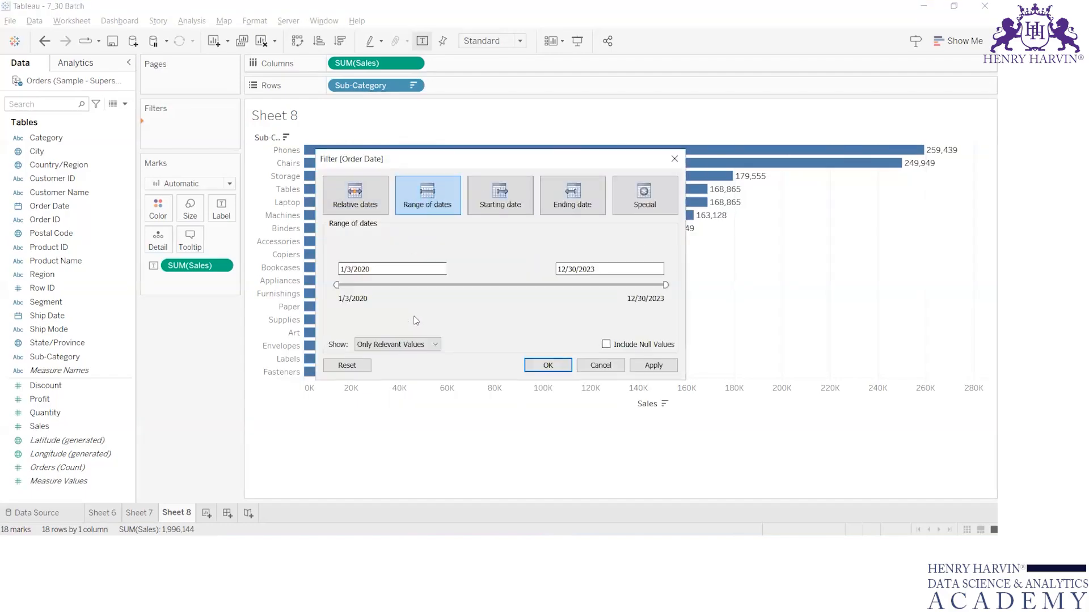
click(388, 270)
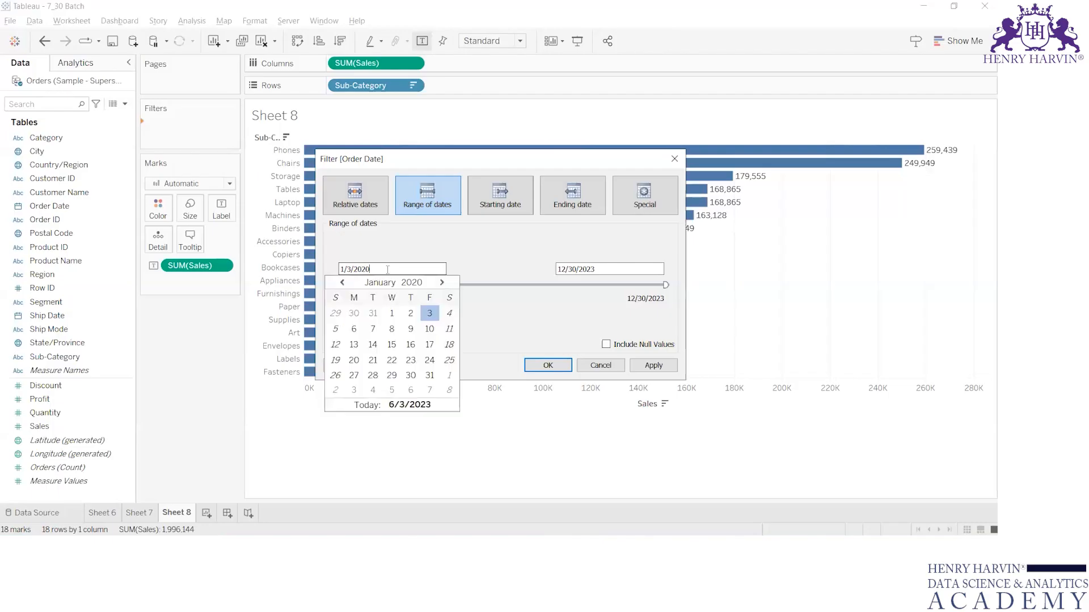
click(492, 251)
click(511, 186)
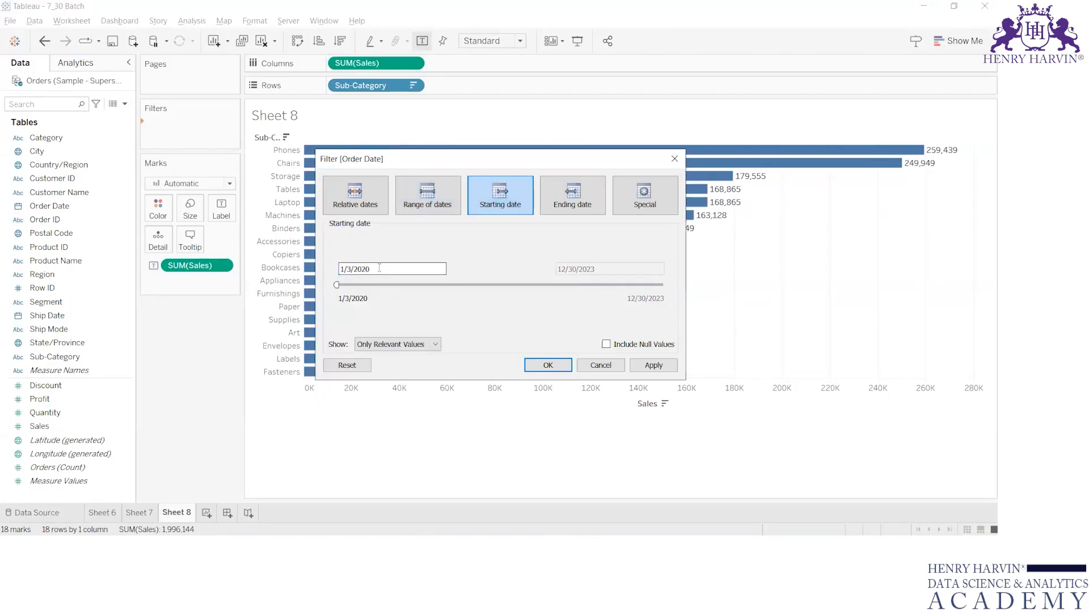
click(380, 199)
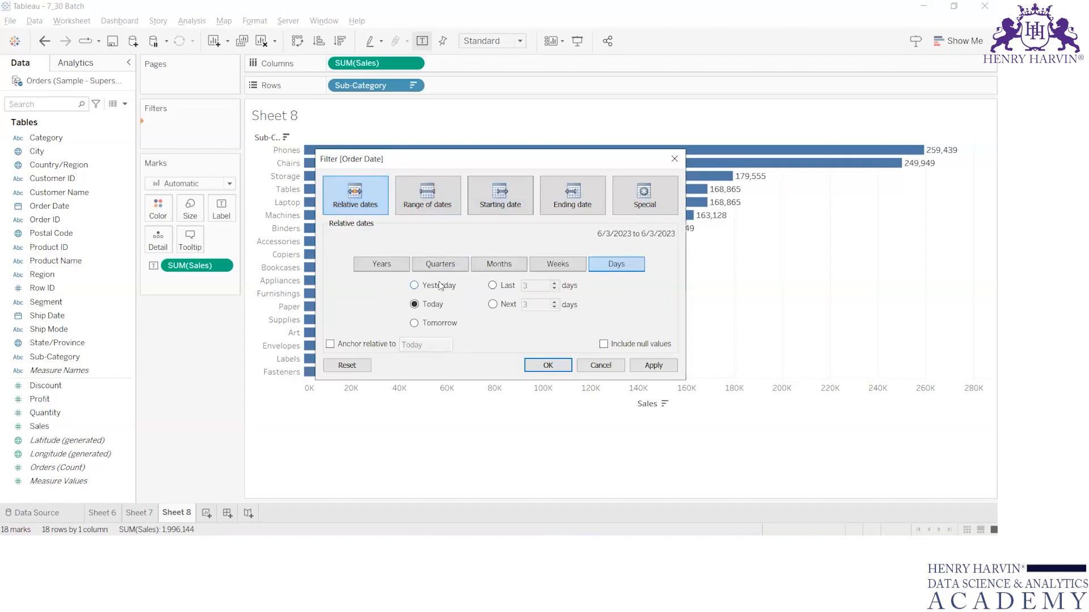
click(402, 266)
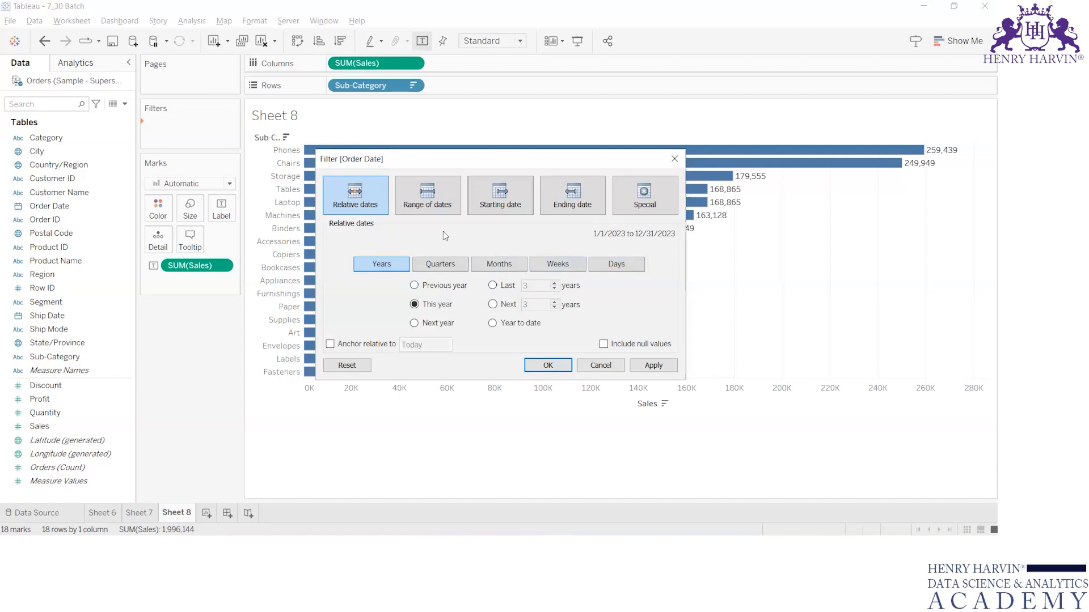
click(432, 194)
click(491, 205)
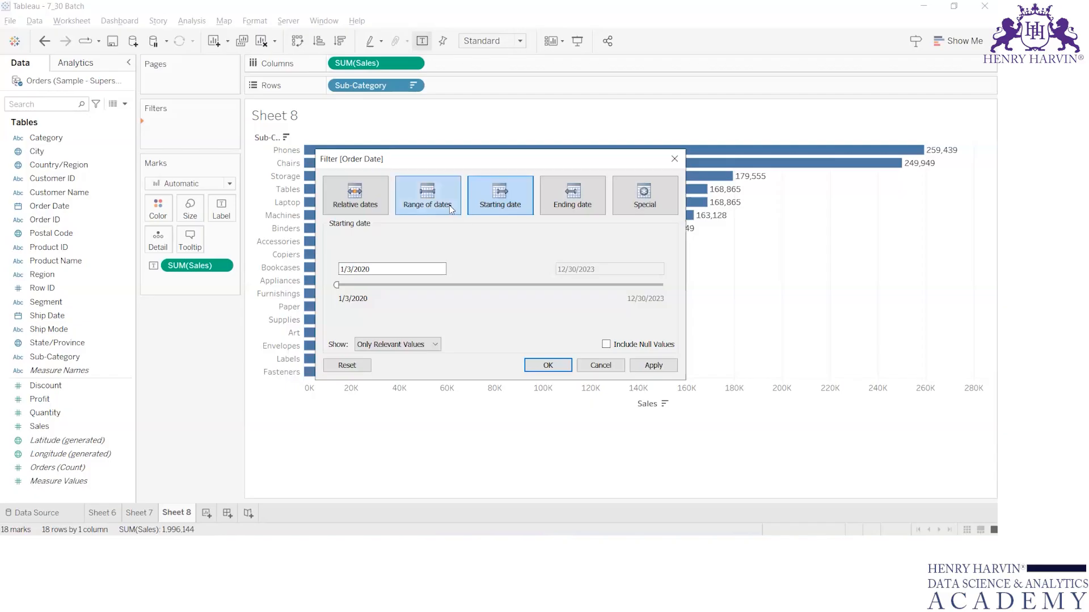
Set a range of dates from 1/1/2020 to 12/31/2020 for Order Date, then cancel the filter dialog.
click(403, 267)
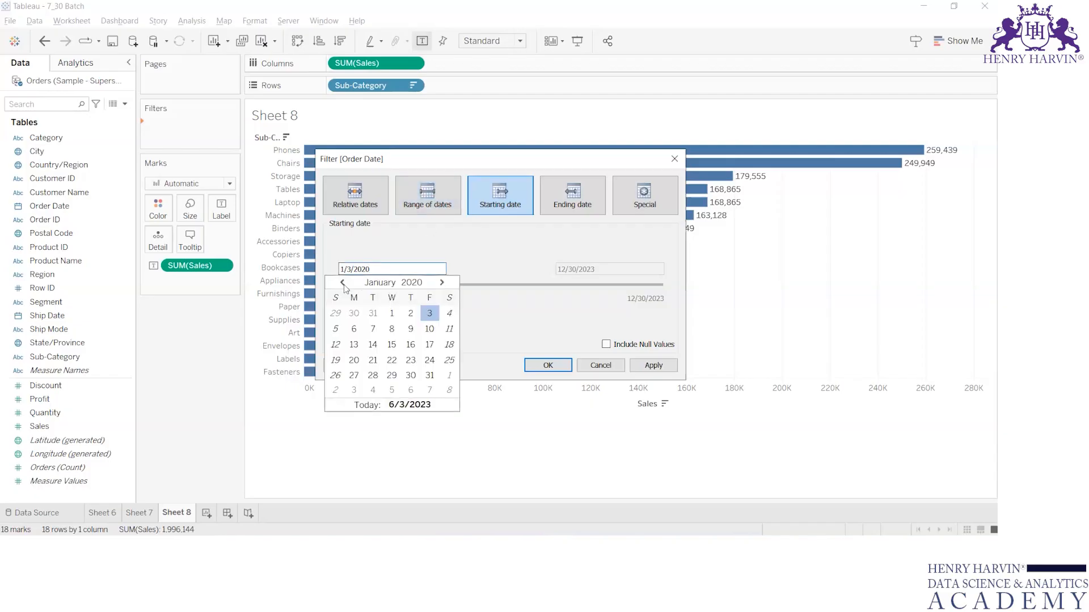
click(391, 314)
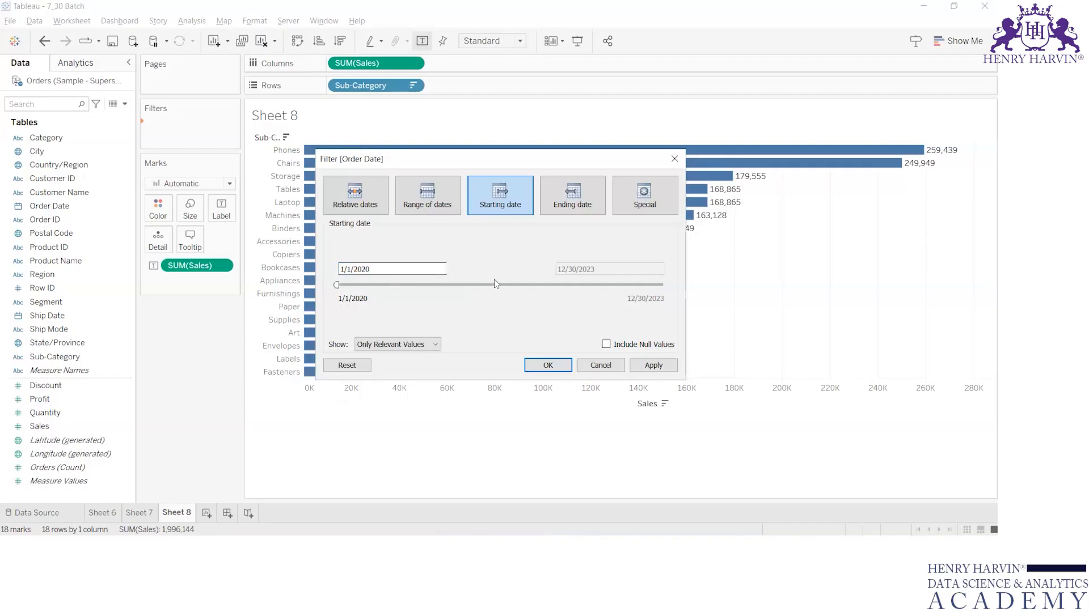
click(427, 195)
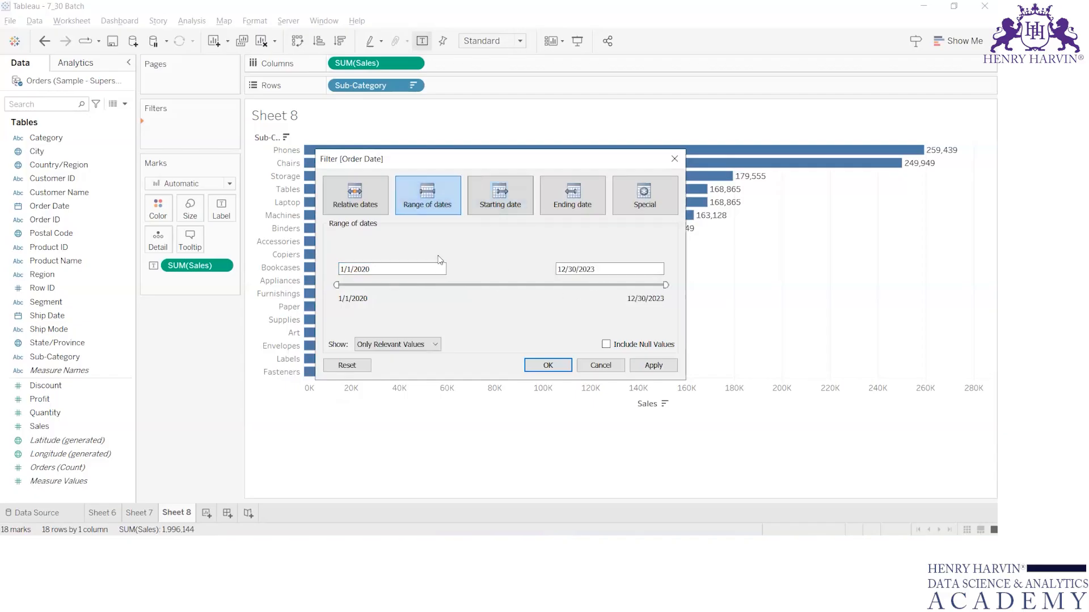
click(612, 268)
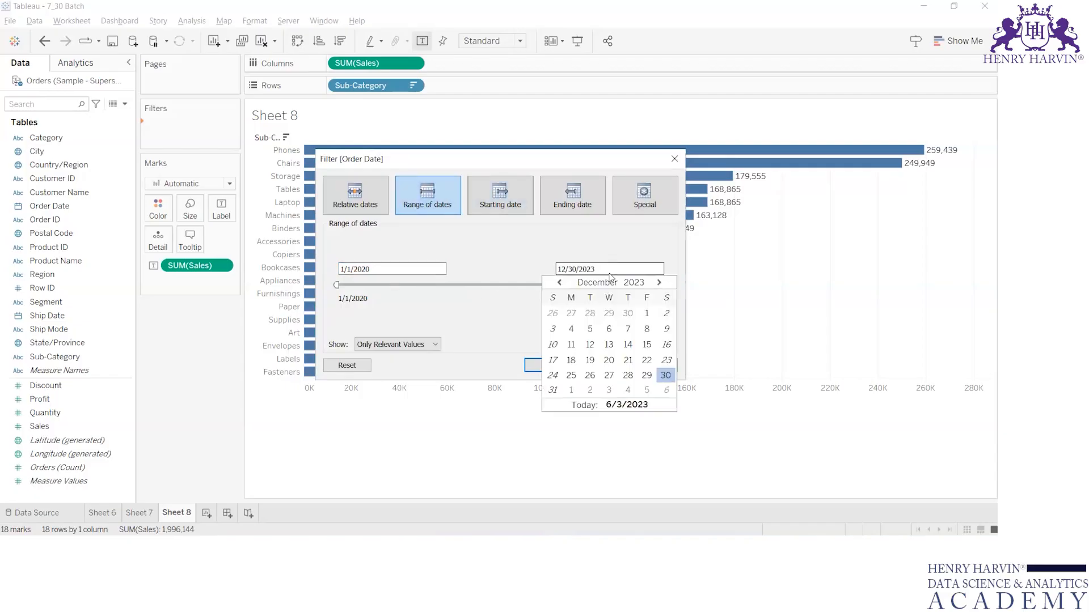
click(647, 314)
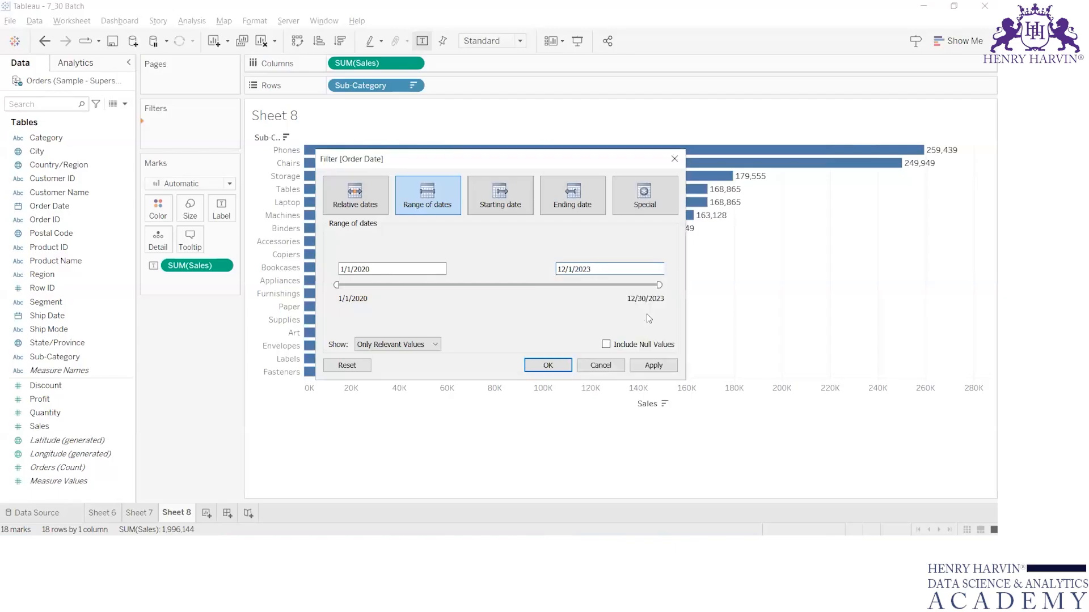
click(570, 269)
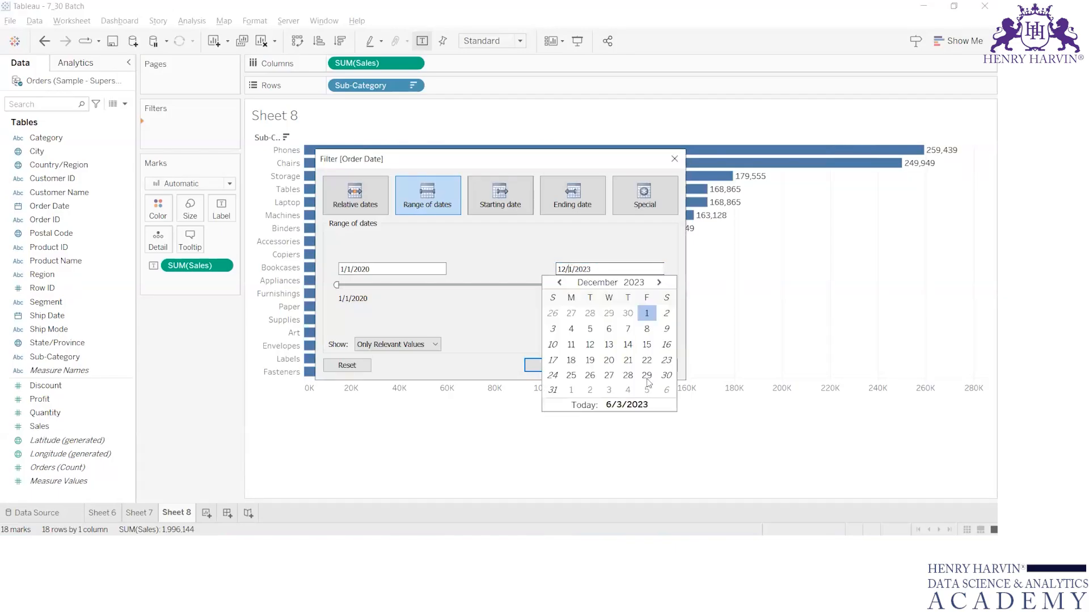
click(552, 391)
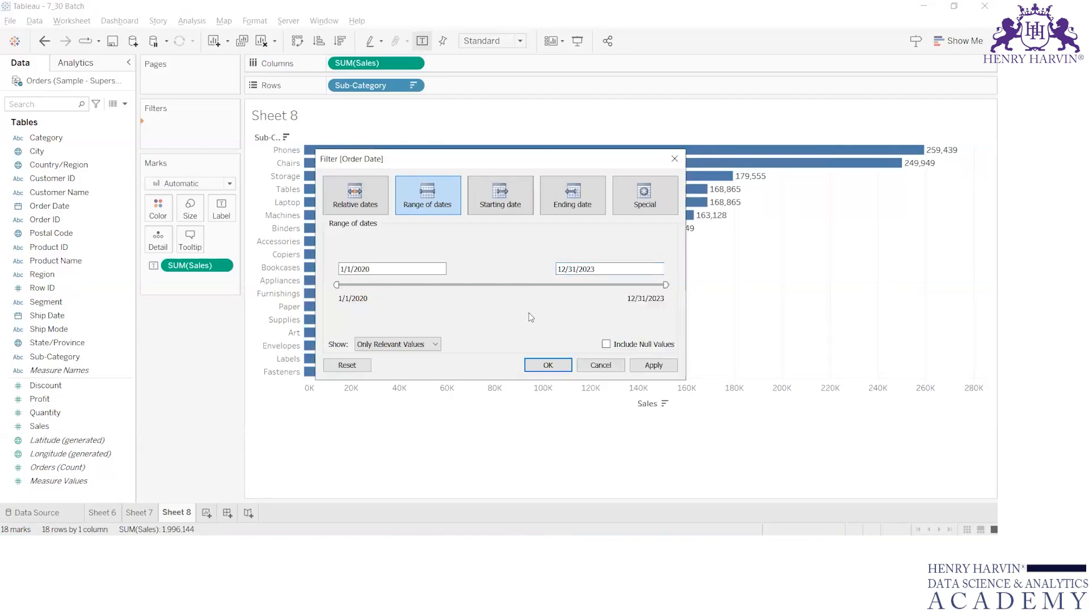
click(608, 271)
key(BackSpace)
text(0)
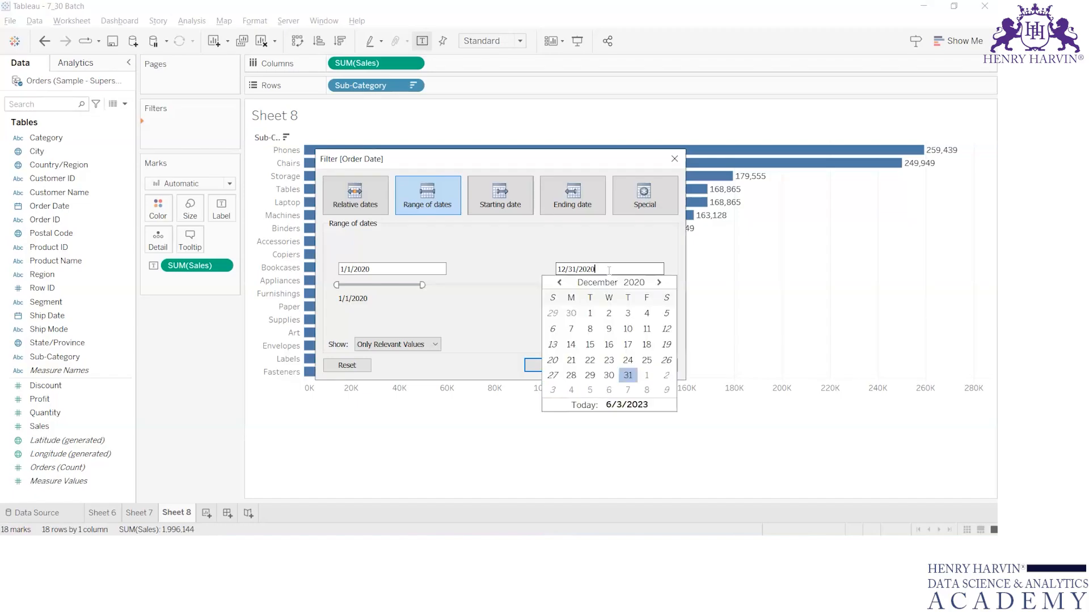
click(508, 261)
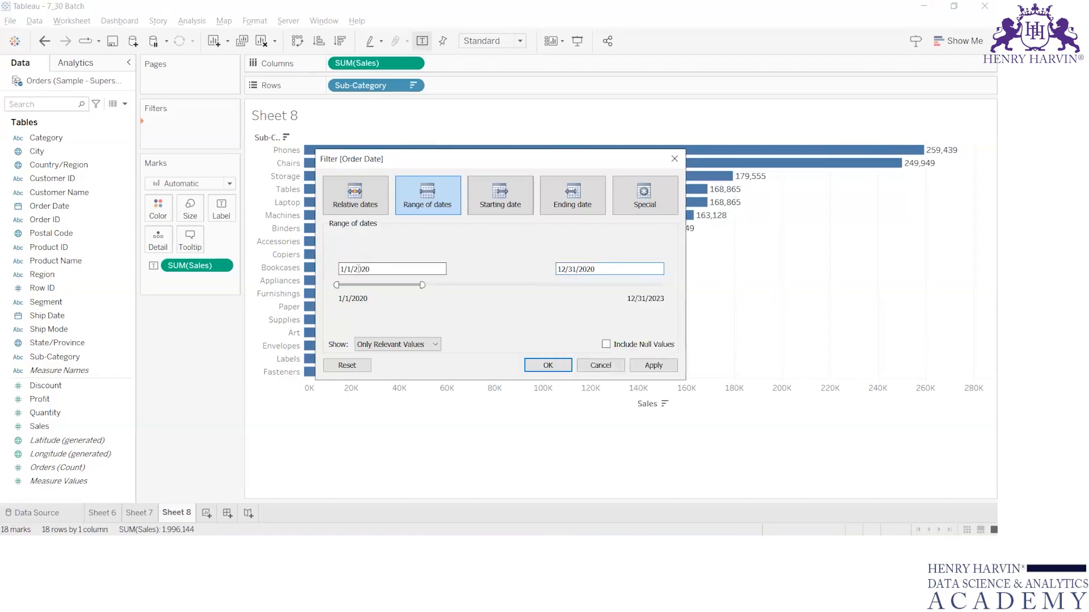
drag(354, 267, 375, 270)
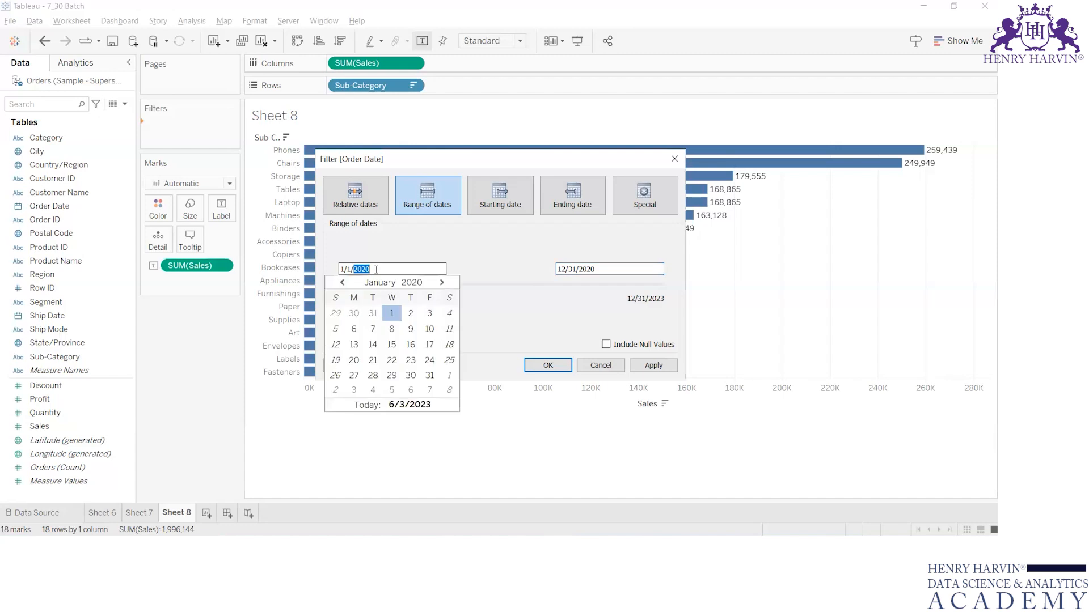
click(481, 265)
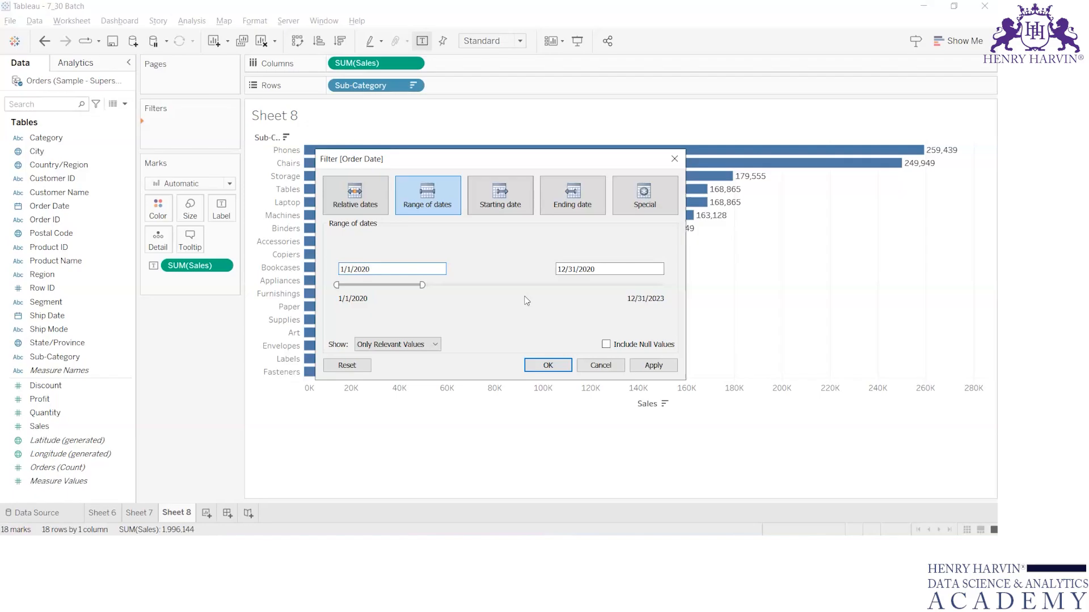
key(Escape)
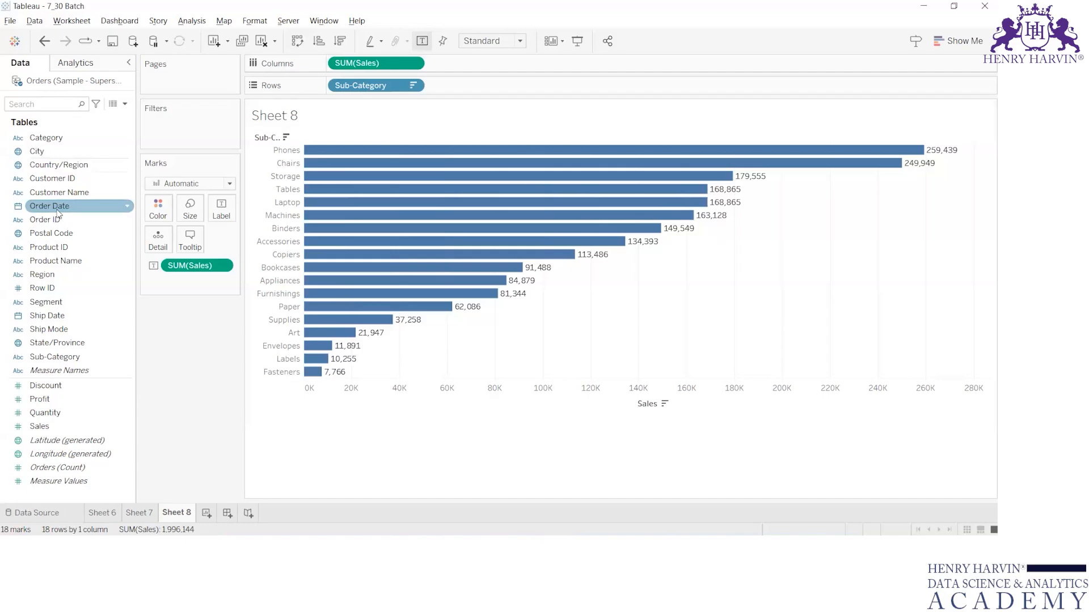
Add Order Date to Filters by Years, check the years 2020 to 2023, and show the filter card.
drag(58, 211, 172, 125)
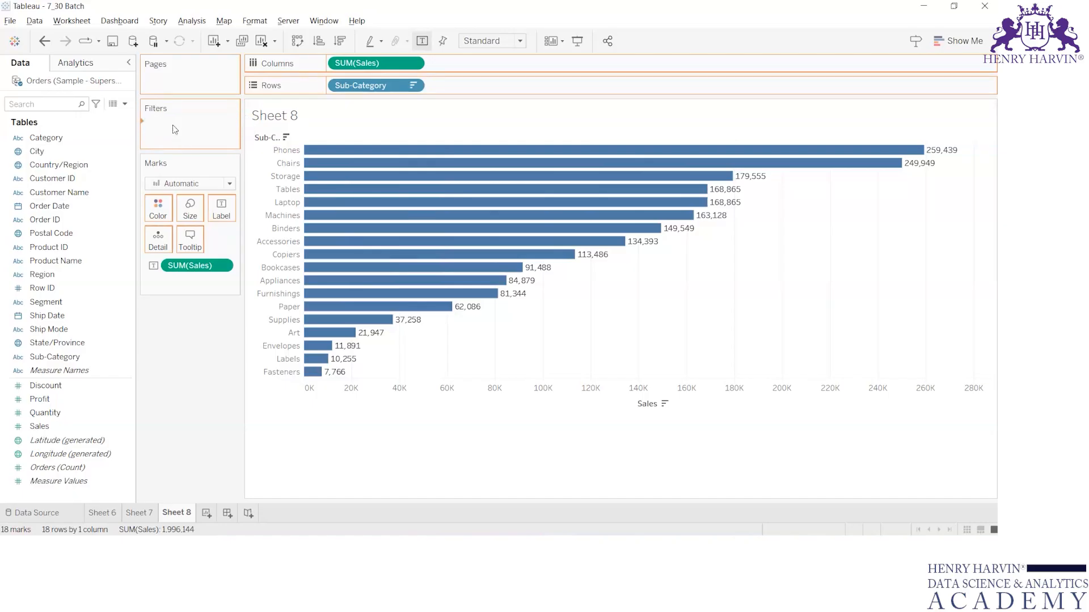
click(447, 197)
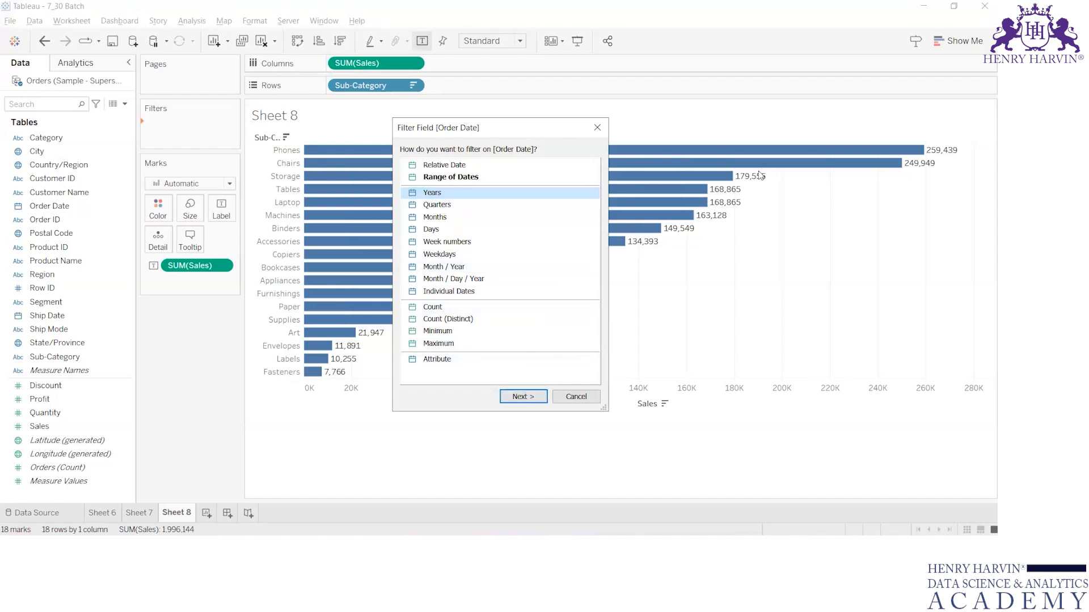
click(524, 397)
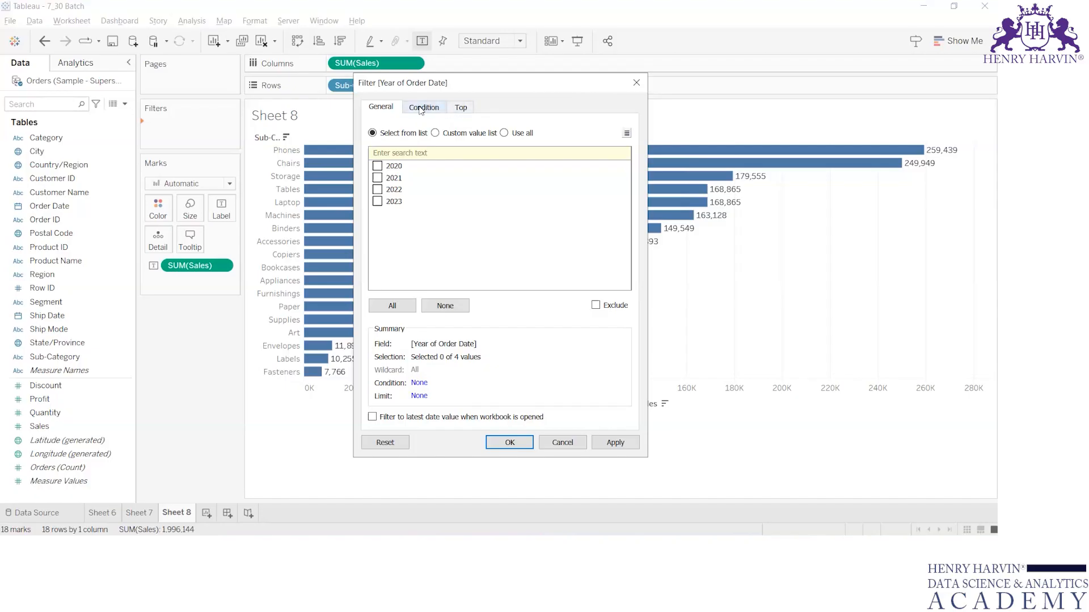
click(379, 166)
click(378, 178)
click(378, 202)
click(509, 442)
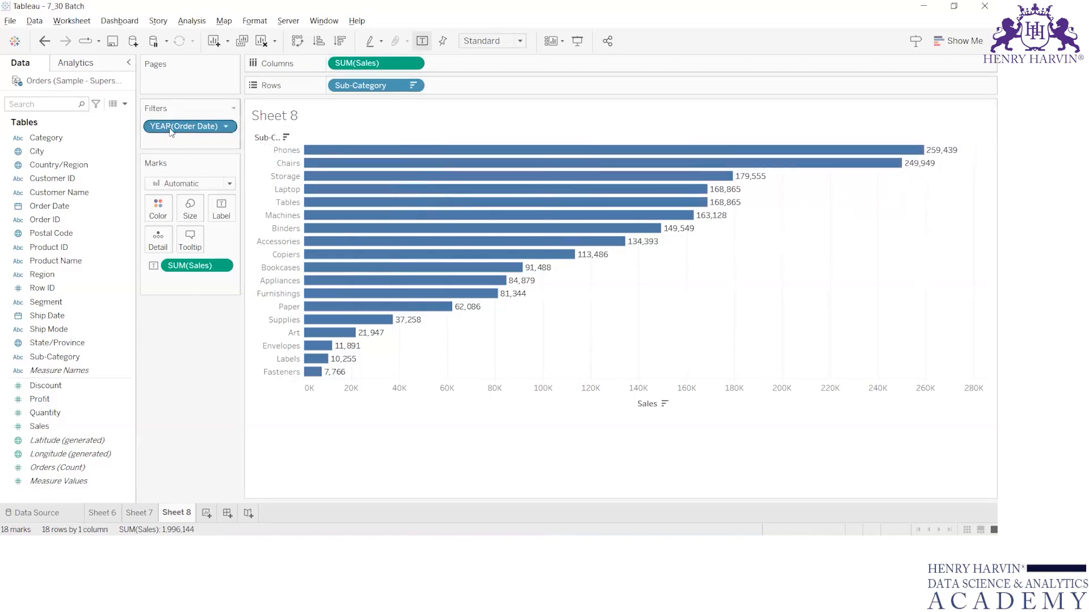
click(226, 126)
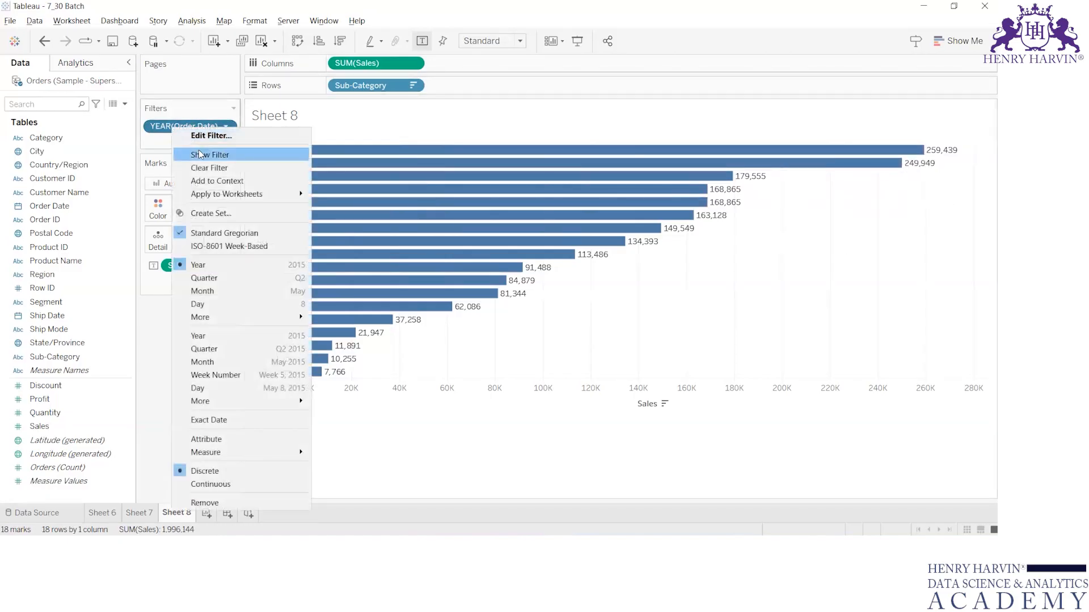
click(201, 152)
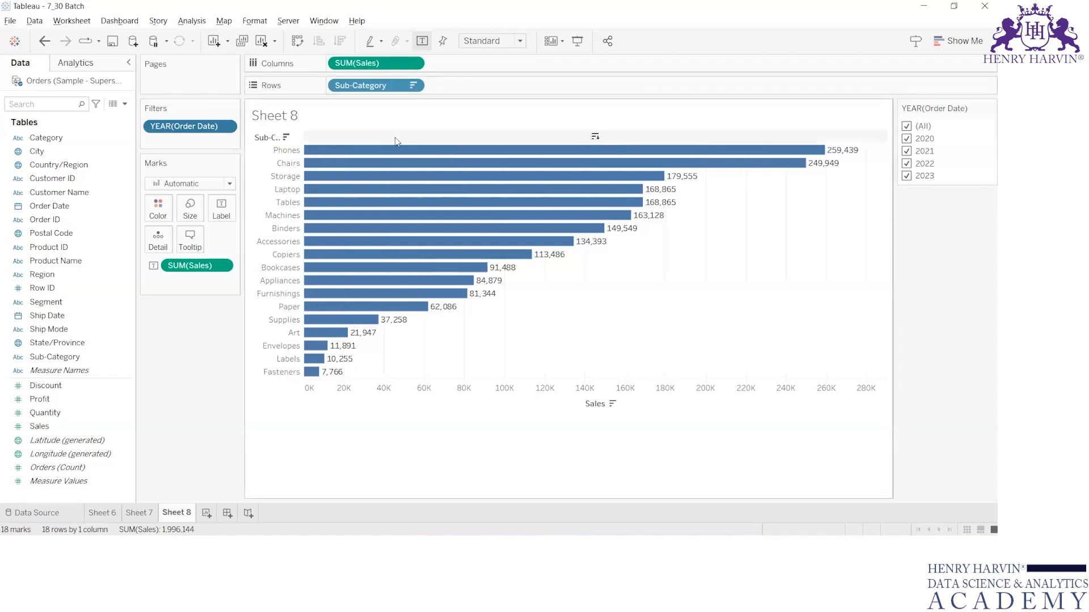
Convert the YEAR(Order Date) filter to continuous with the range 2020 to 2023 and show its slider card.
right_click(177, 129)
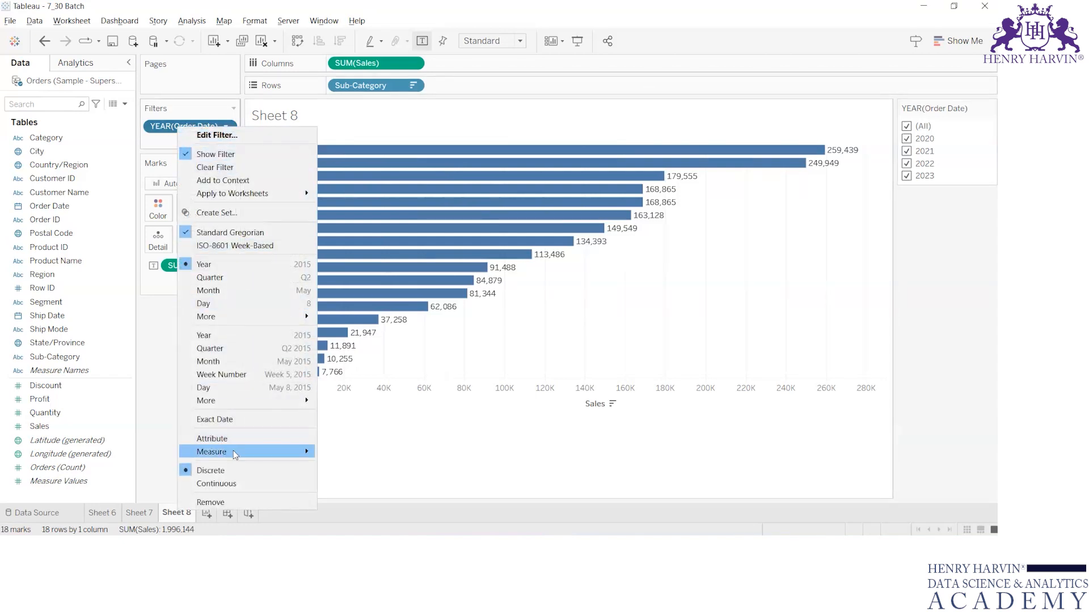
click(236, 483)
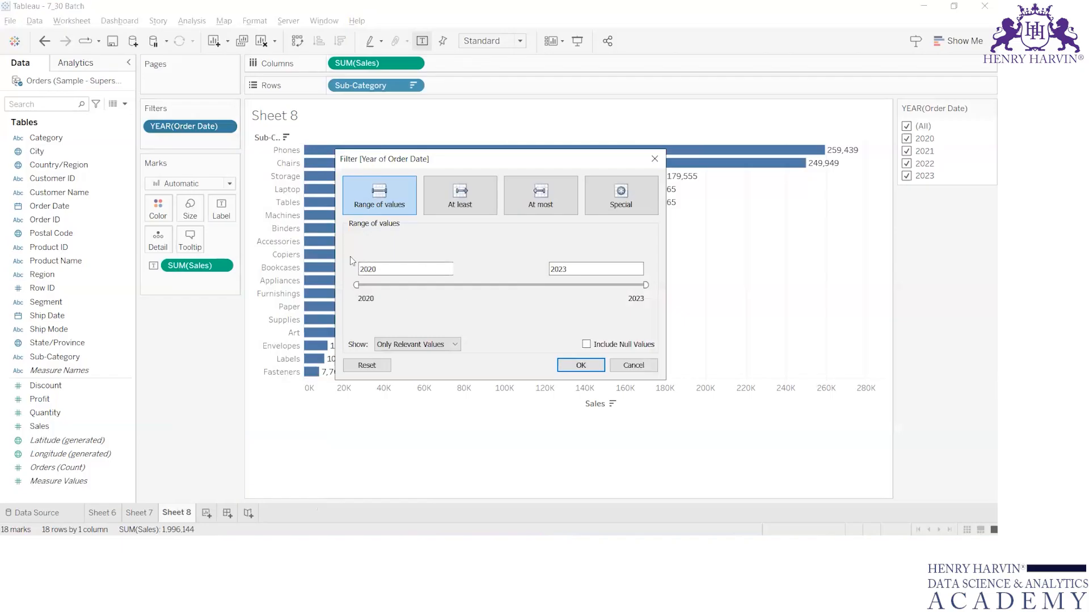
click(580, 366)
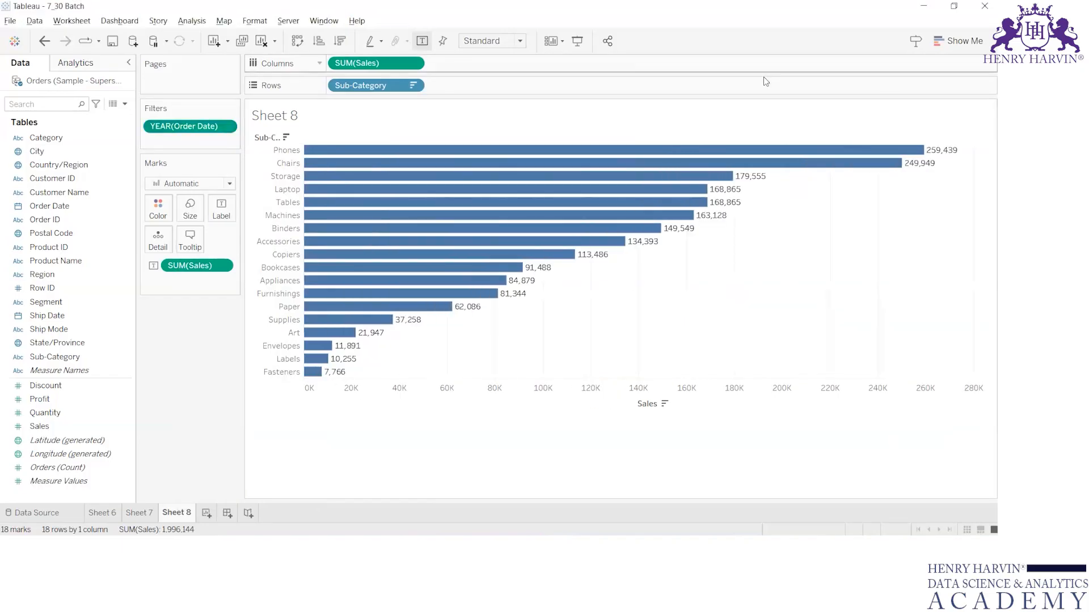
right_click(195, 127)
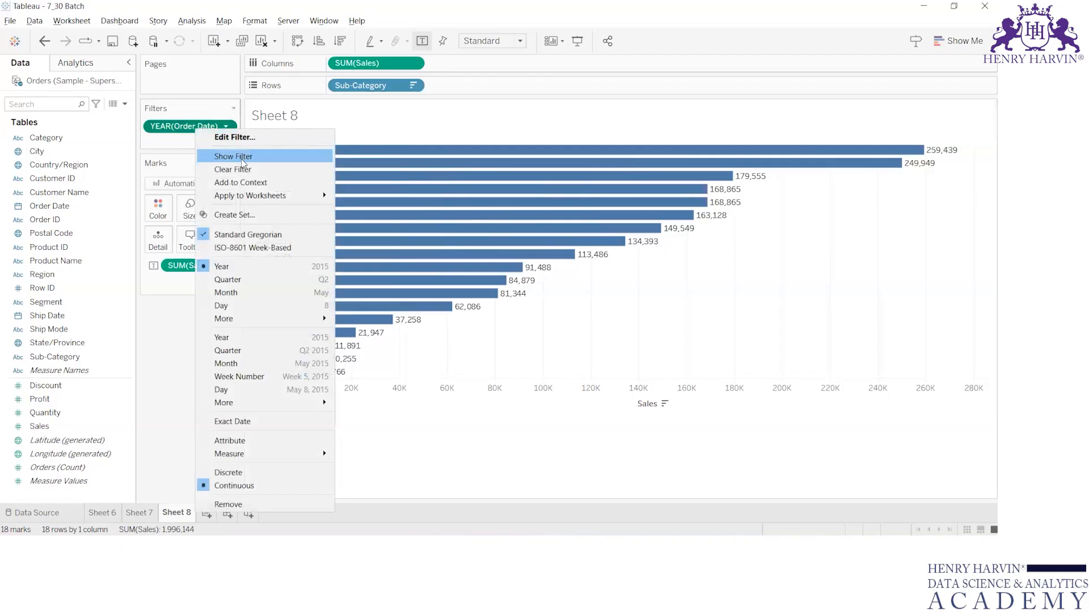
click(242, 159)
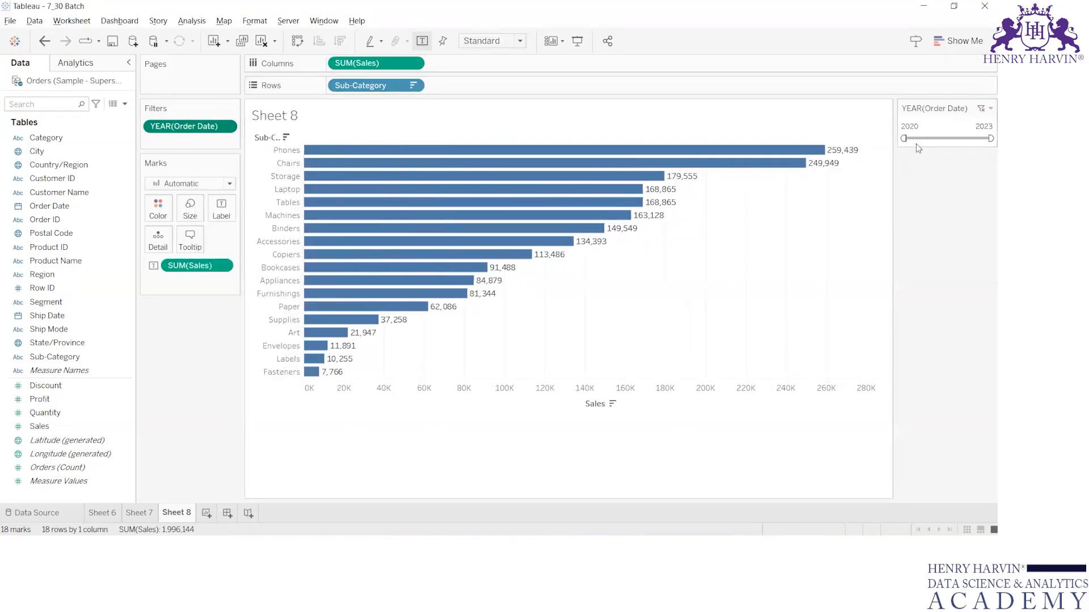
Move the year slider's start to 2021 and switch the filter card to Start Date mode.
drag(903, 138, 947, 138)
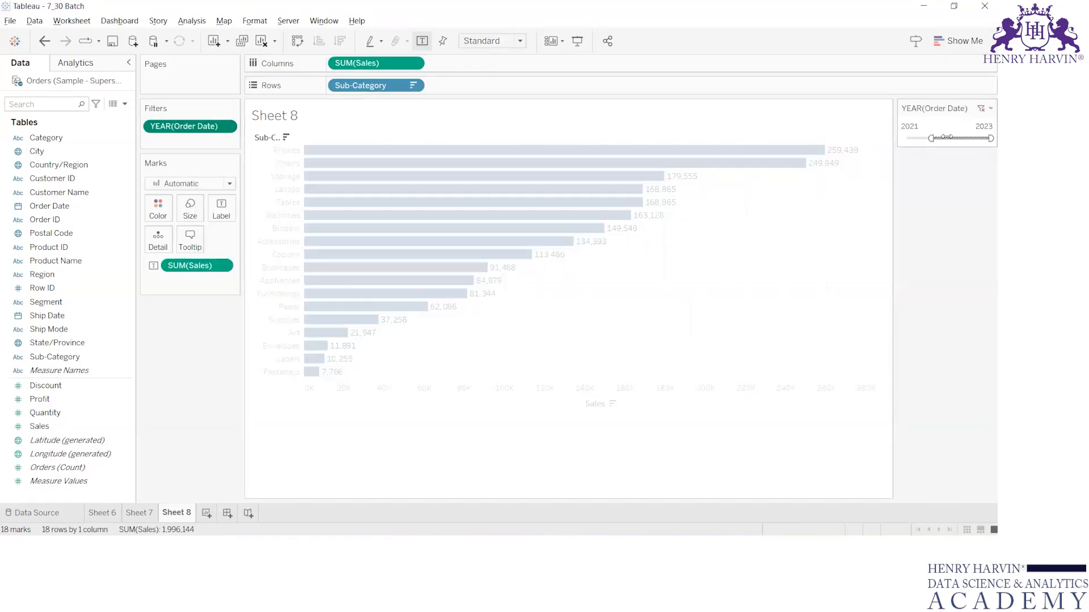
click(990, 108)
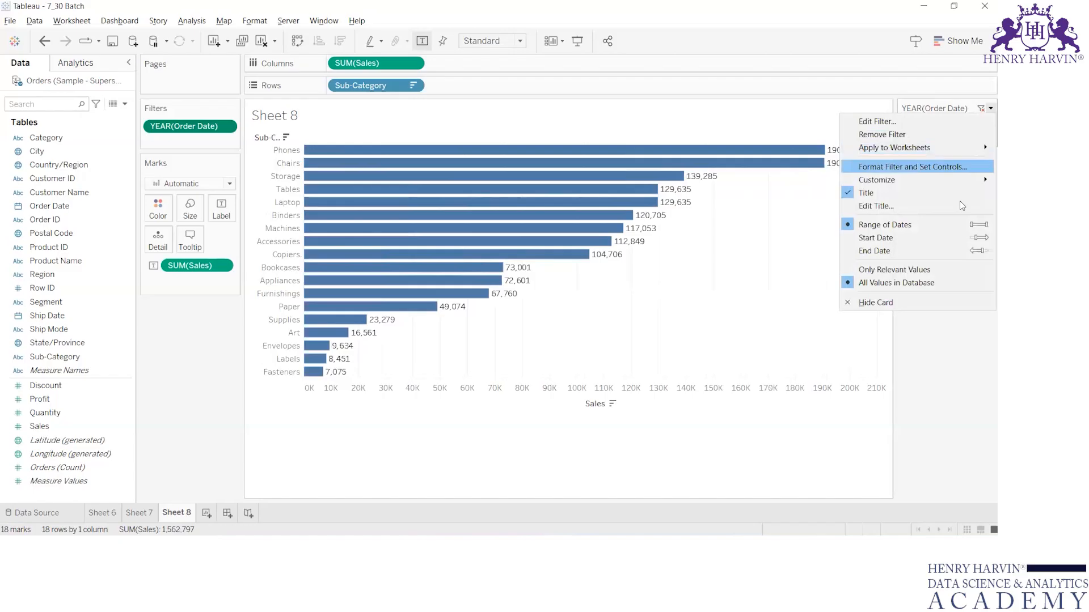
click(922, 242)
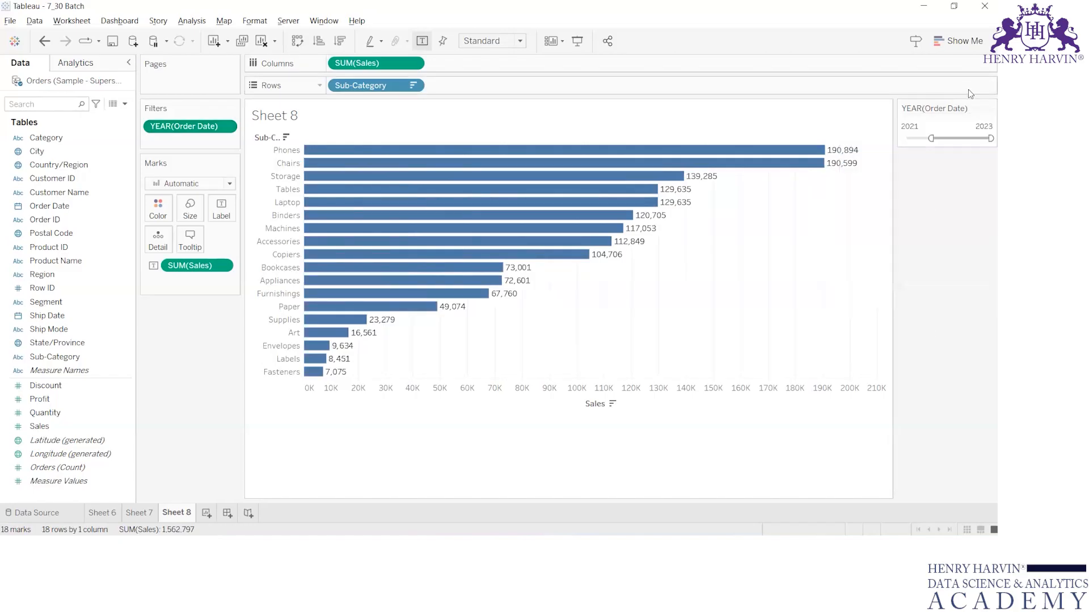
Review the year filter's edit dialog, close it, and remove the YEAR(Order Date) filter from the sheet.
right_click(187, 133)
click(215, 137)
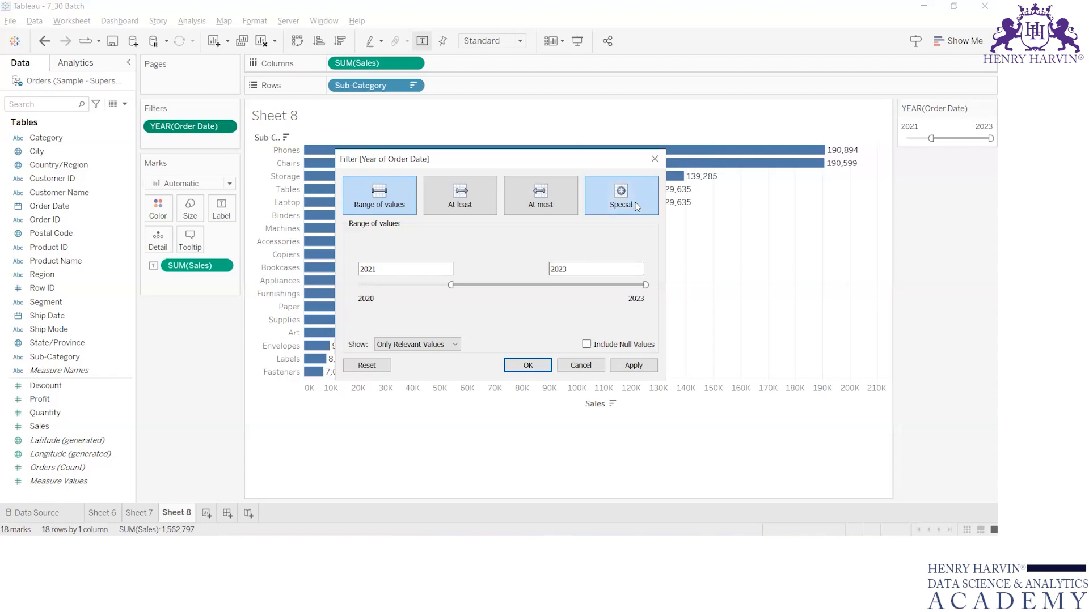
click(654, 160)
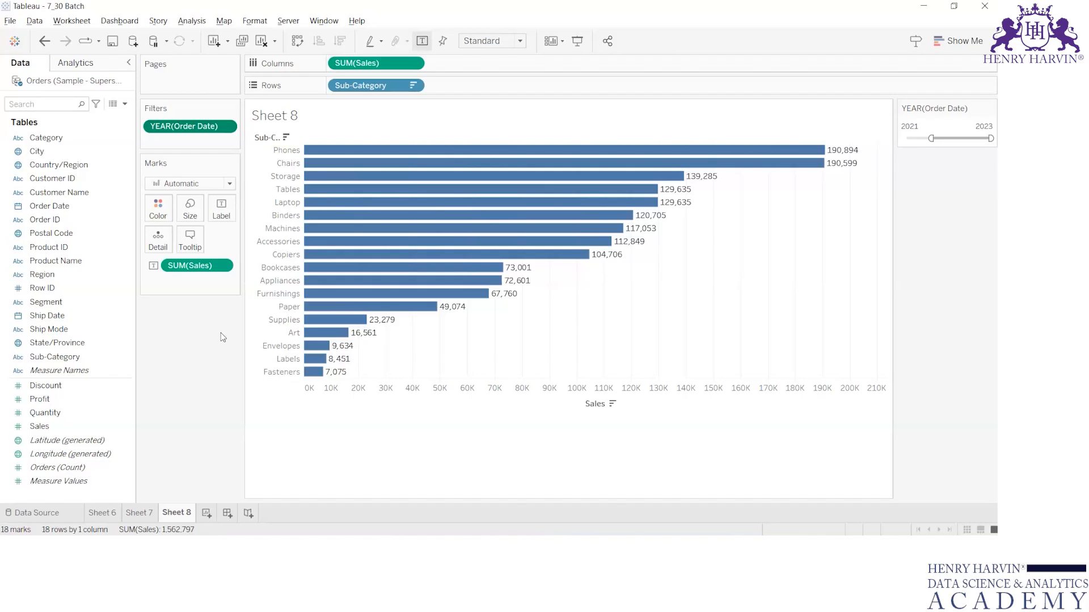
drag(199, 130, 15, 223)
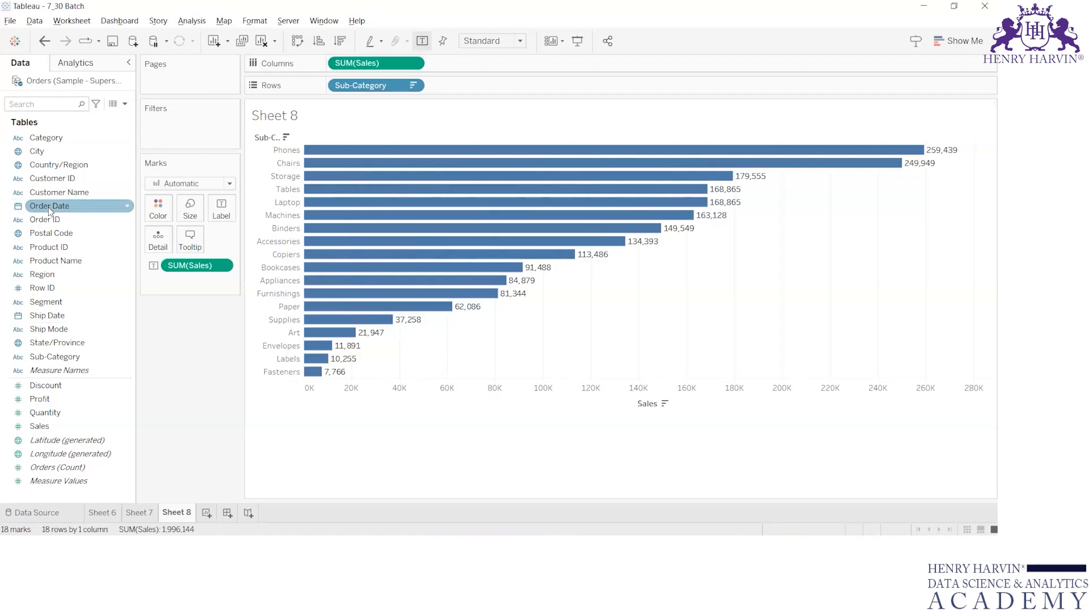
Add Order Date to Filters by Years, confirm with no years chosen, show the filter card and select all years on it.
drag(45, 208, 166, 123)
drag(50, 206, 166, 131)
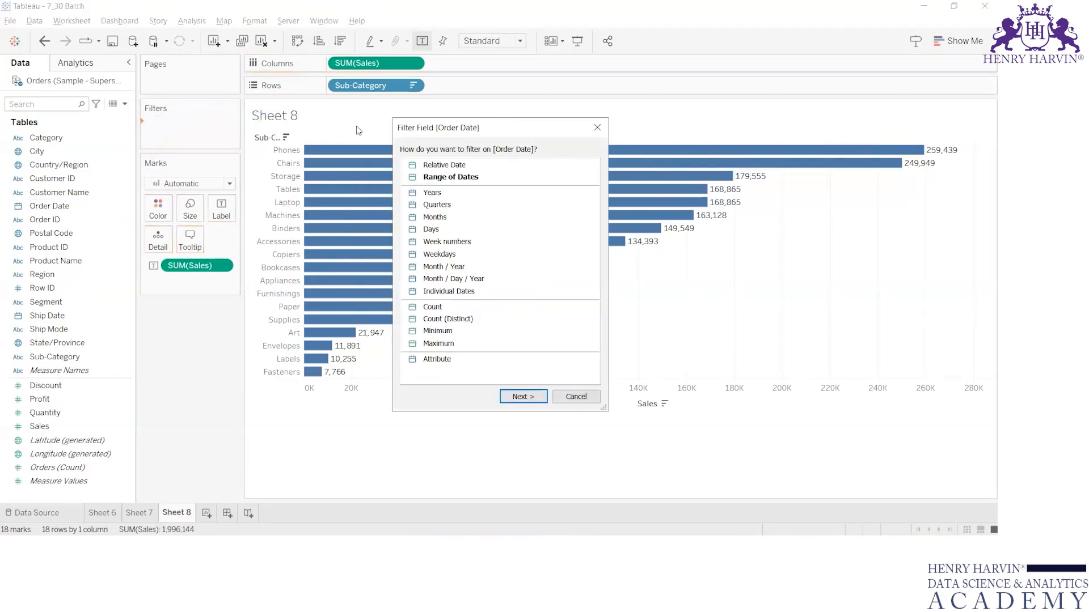
click(454, 195)
click(523, 397)
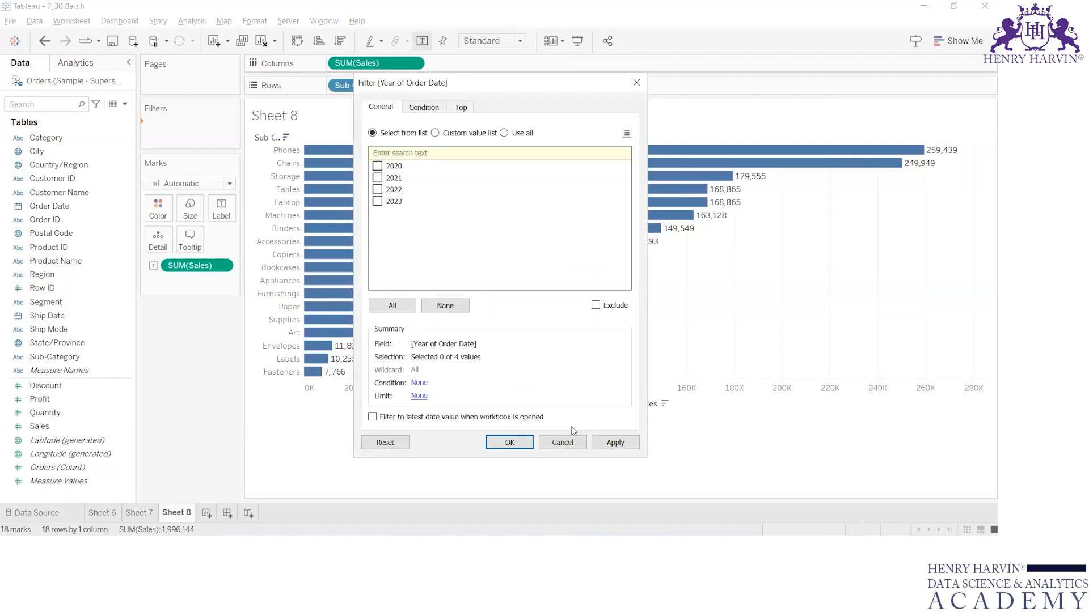
click(519, 443)
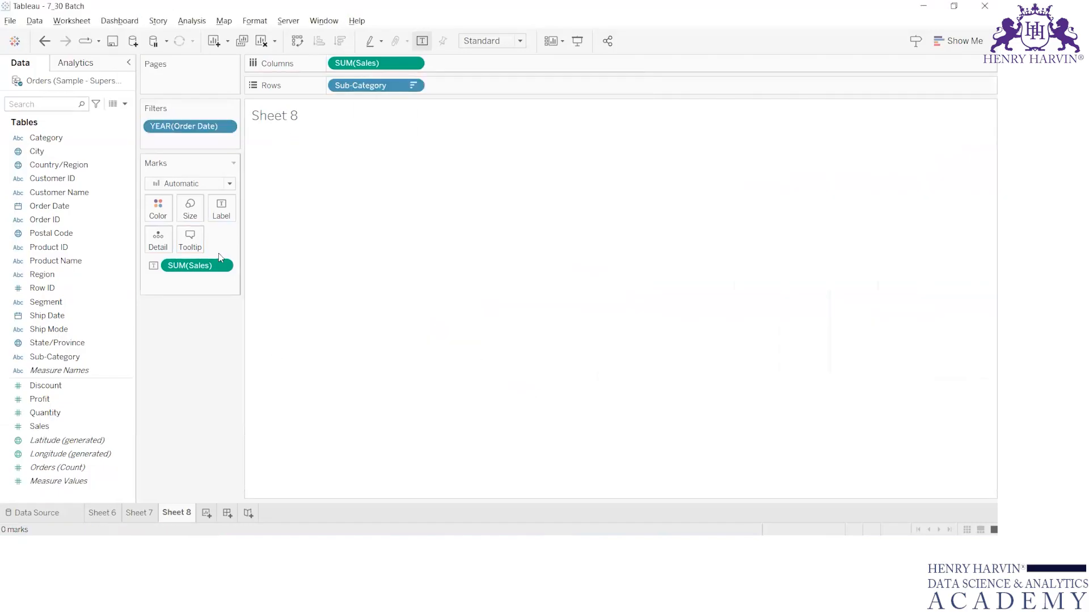
right_click(171, 128)
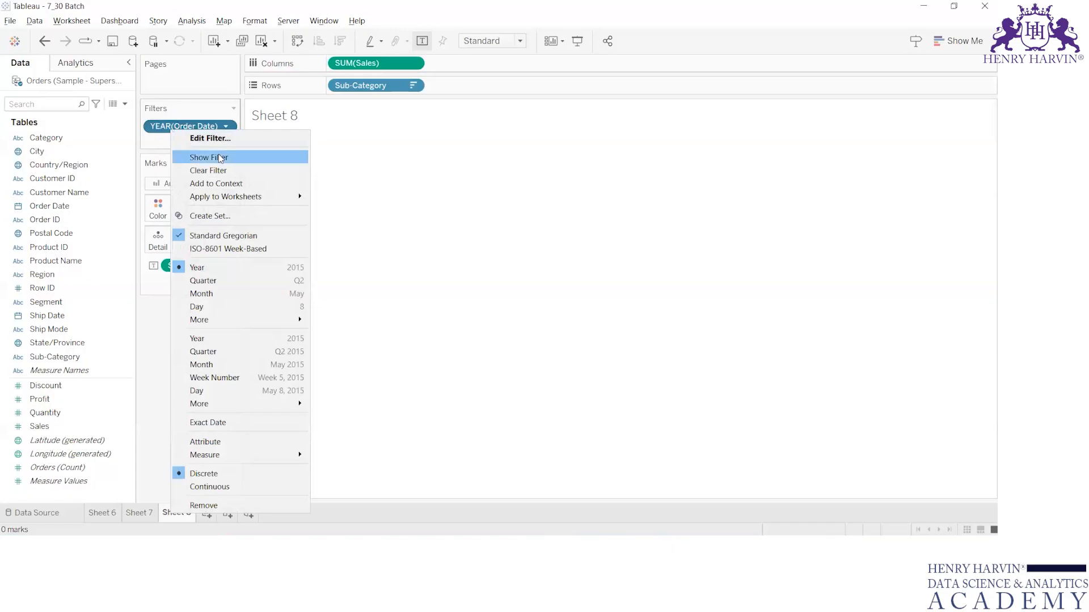
click(220, 157)
click(906, 126)
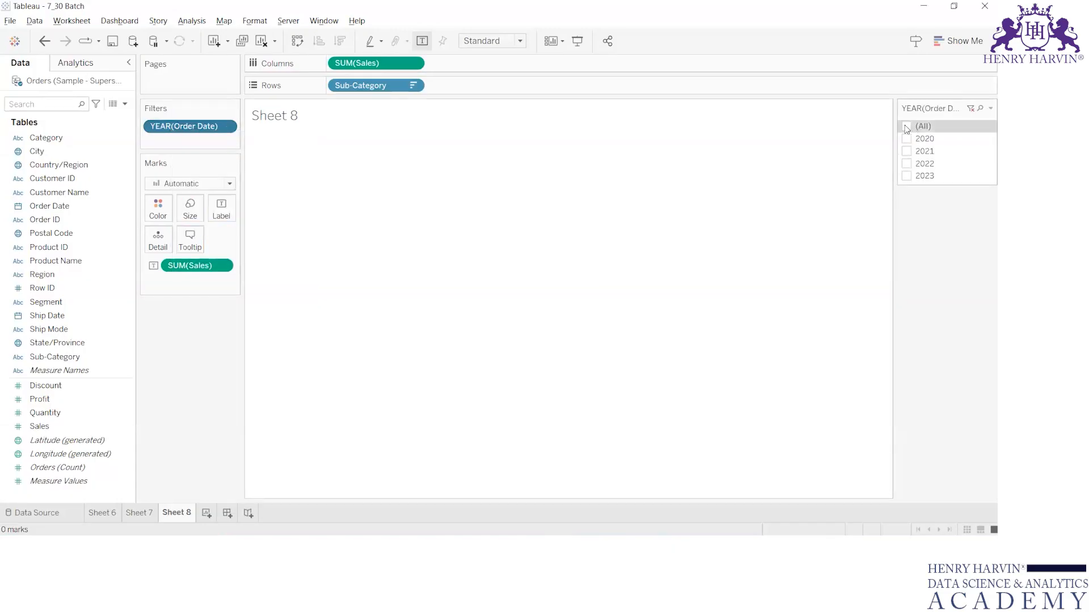
Open the year filter card's menu to review its display mode options.
click(989, 109)
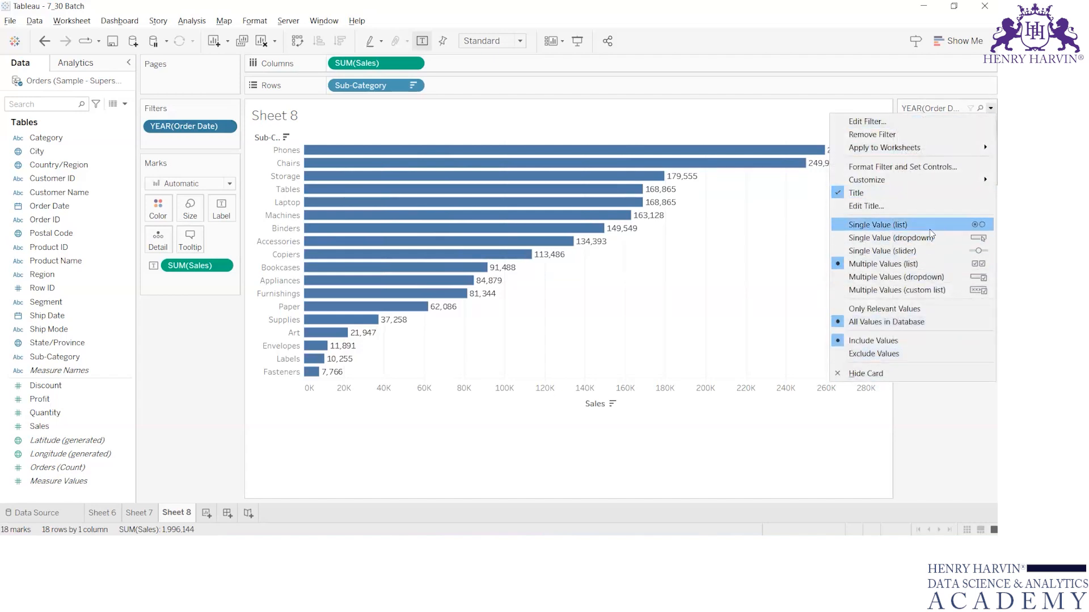
click(930, 414)
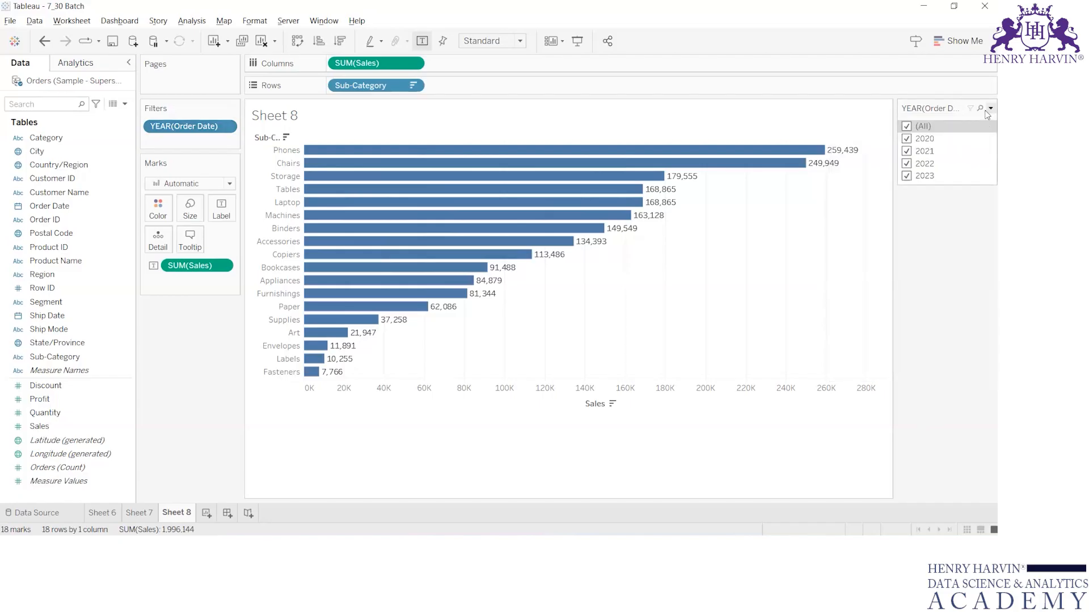
click(989, 109)
click(953, 102)
Convert the YEAR(Order Date) filter to continuous with the range 2020 to 2023 and show its slider card.
right_click(204, 131)
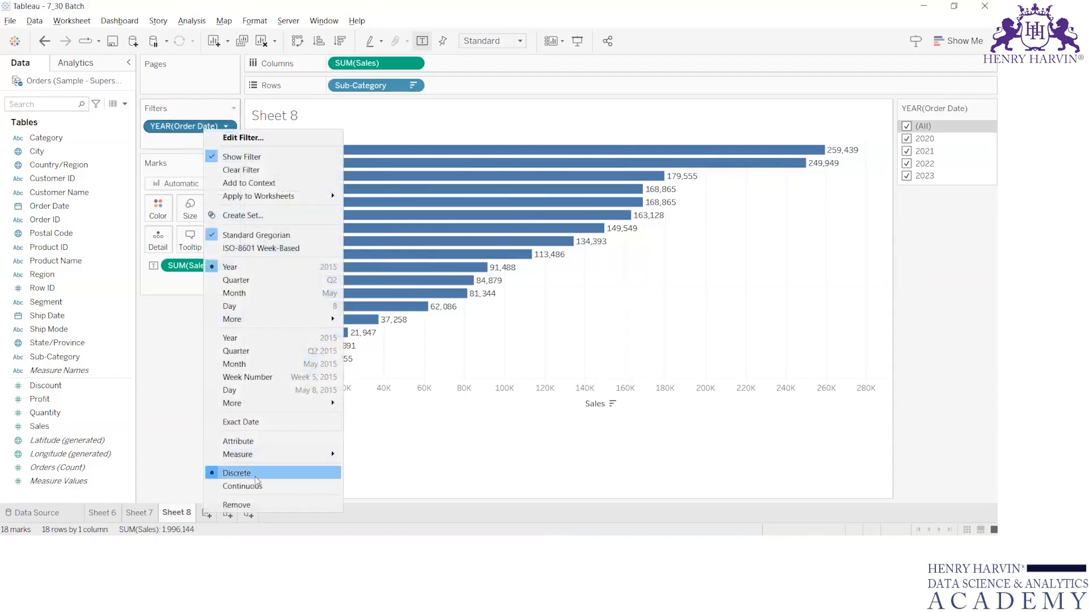
click(256, 488)
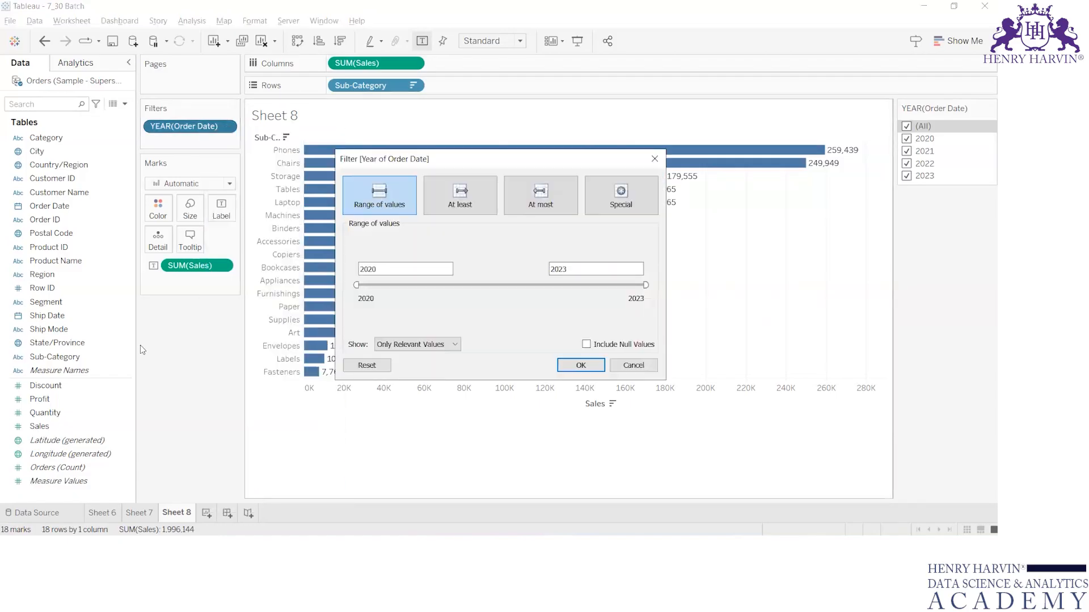
click(578, 366)
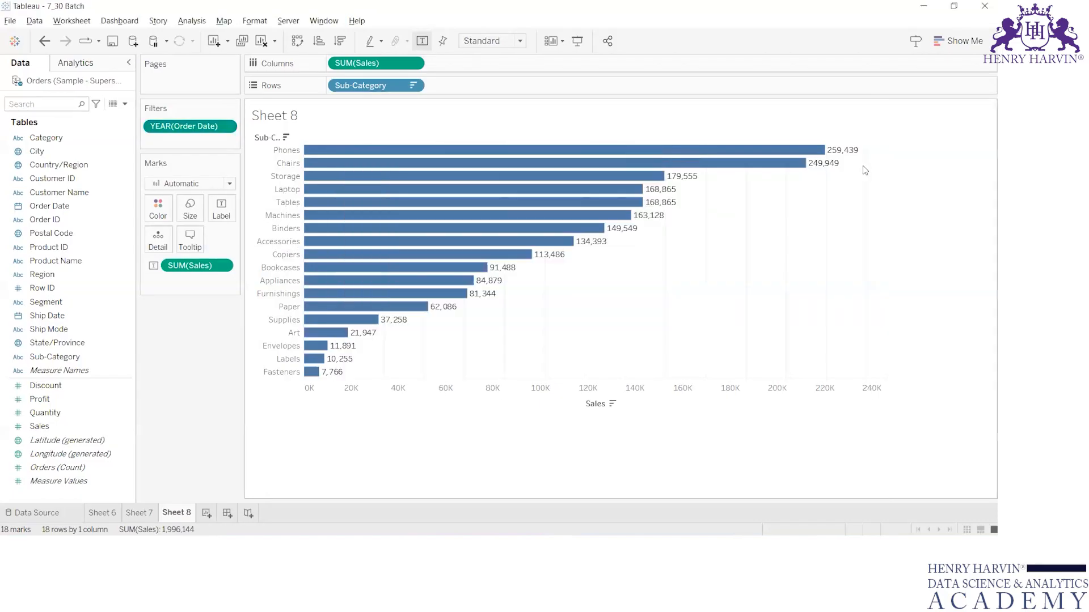
right_click(174, 125)
click(204, 149)
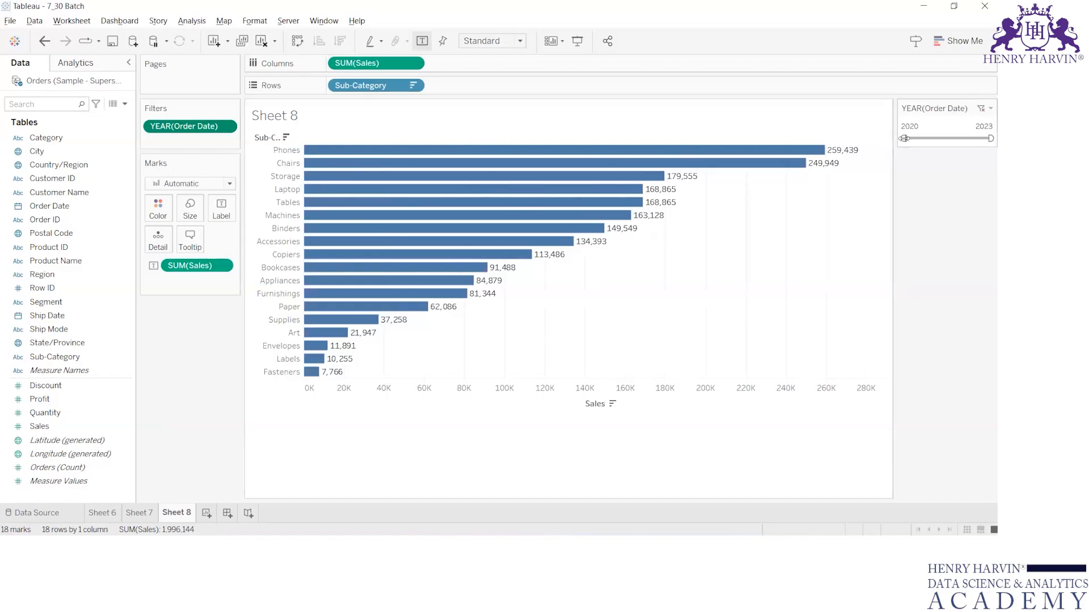
Remove the YEAR(Order Date) filter from the sheet.
drag(928, 138, 869, 142)
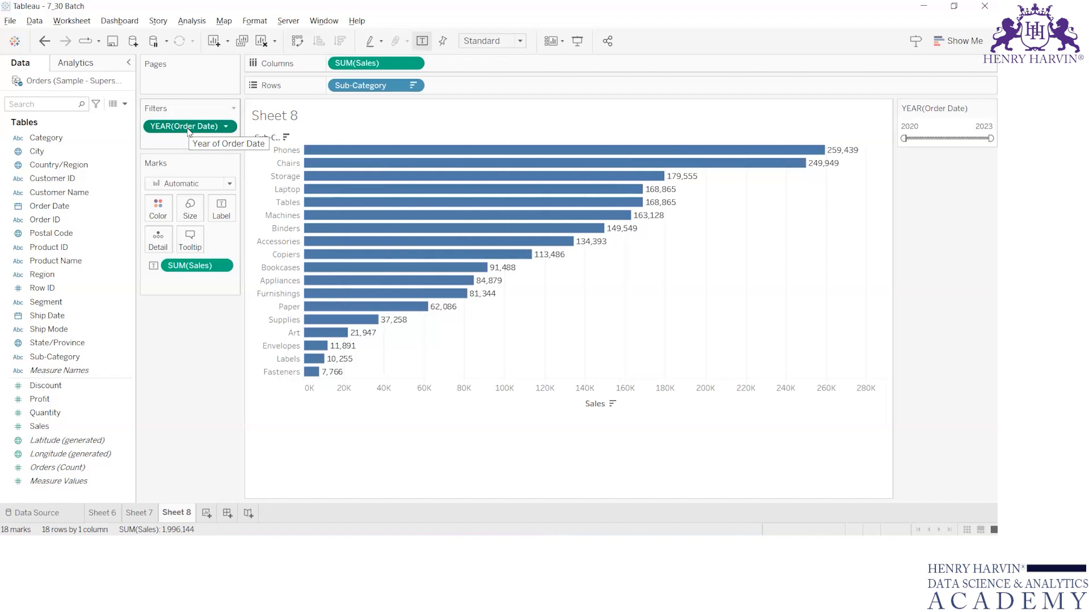
drag(189, 126, 65, 173)
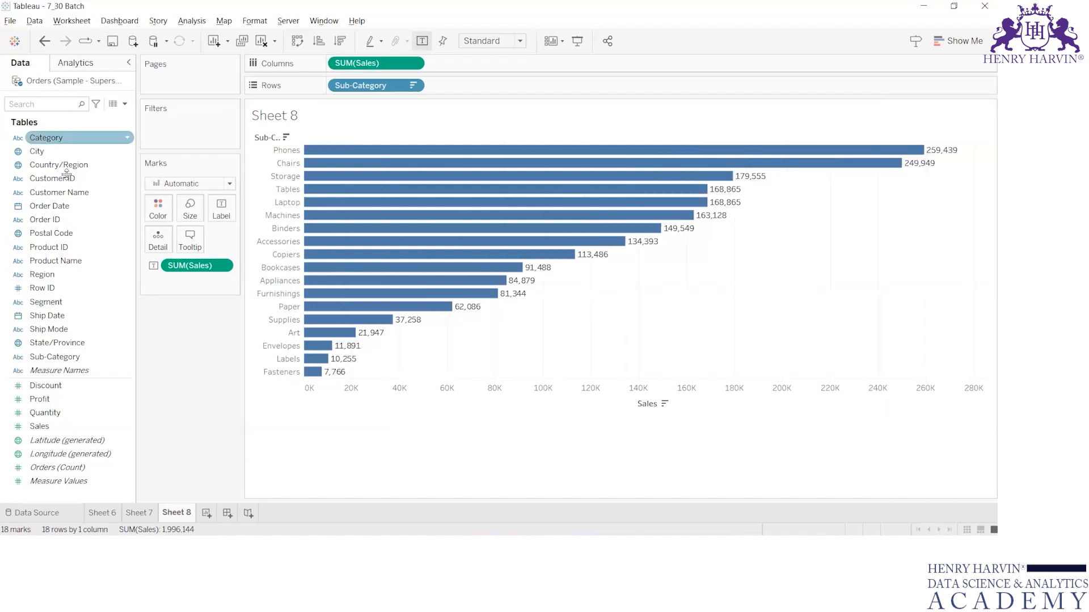
Open an Order Date filter by Month / Day / Year and close its dialog without applying.
drag(51, 211, 160, 129)
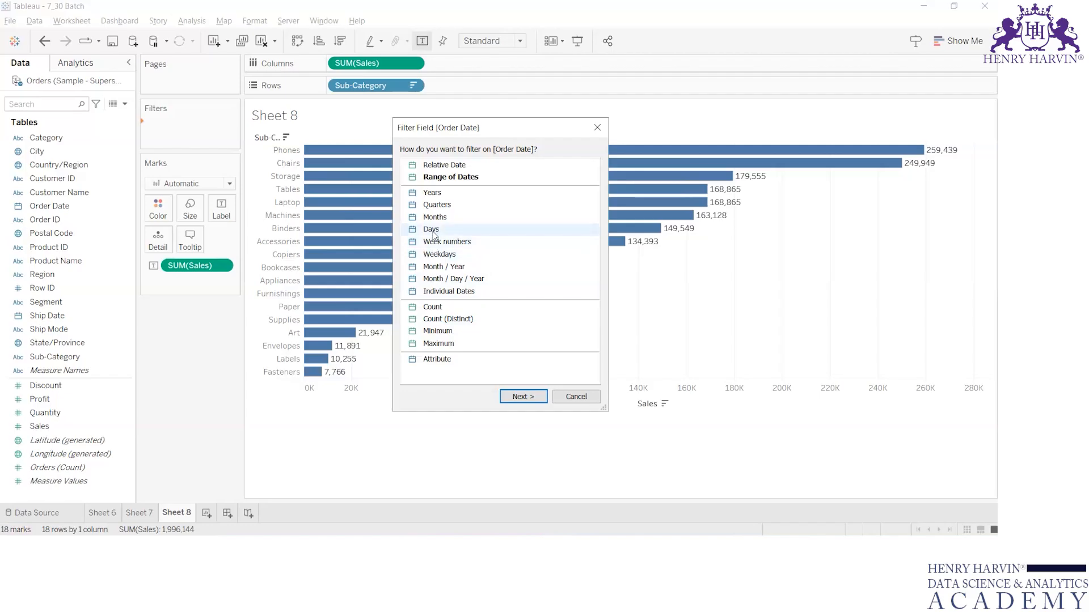
click(456, 280)
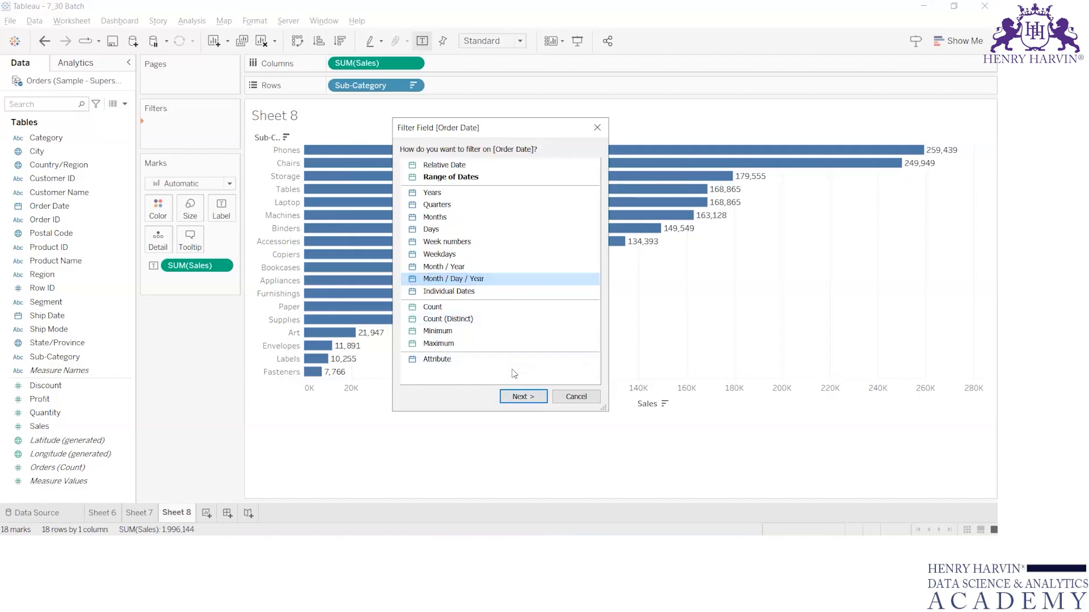
click(518, 396)
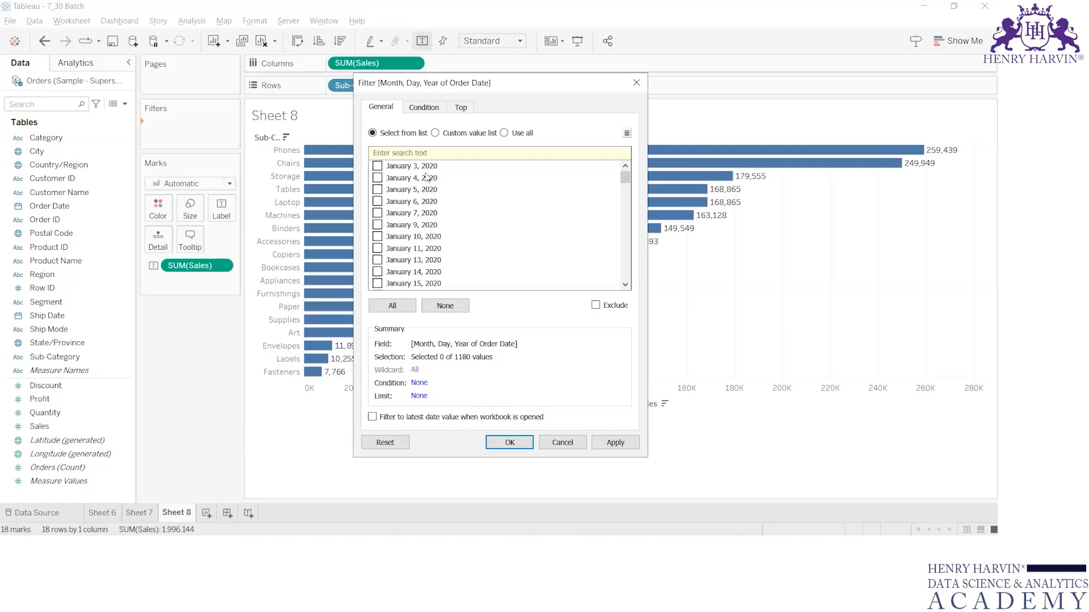
click(636, 85)
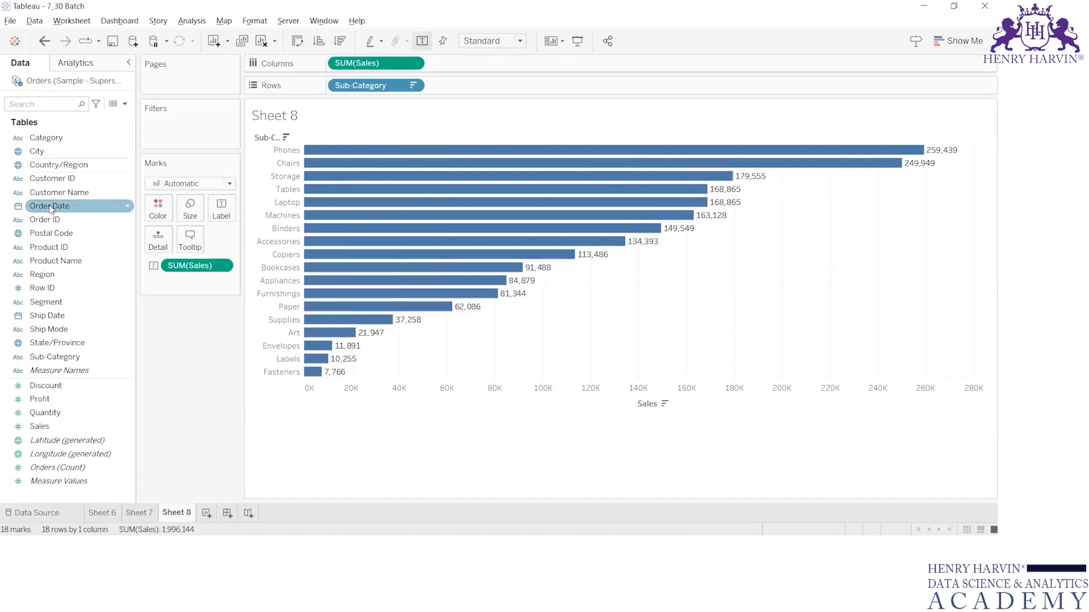
Open an Order Date filter by Month / Year and cancel its dialog.
drag(51, 209, 160, 129)
click(444, 268)
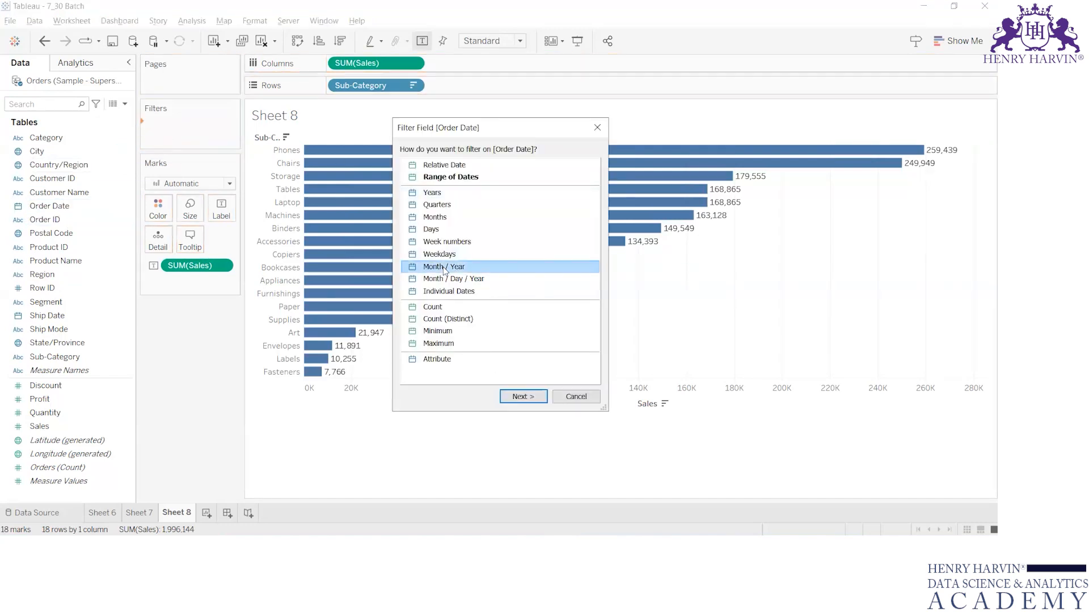
click(523, 396)
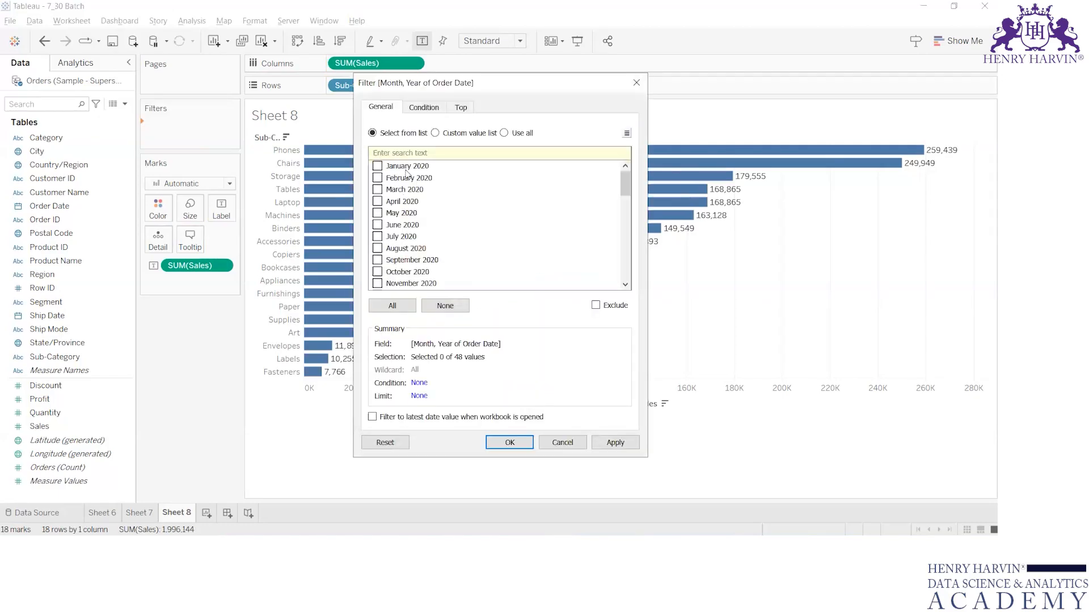
key(Escape)
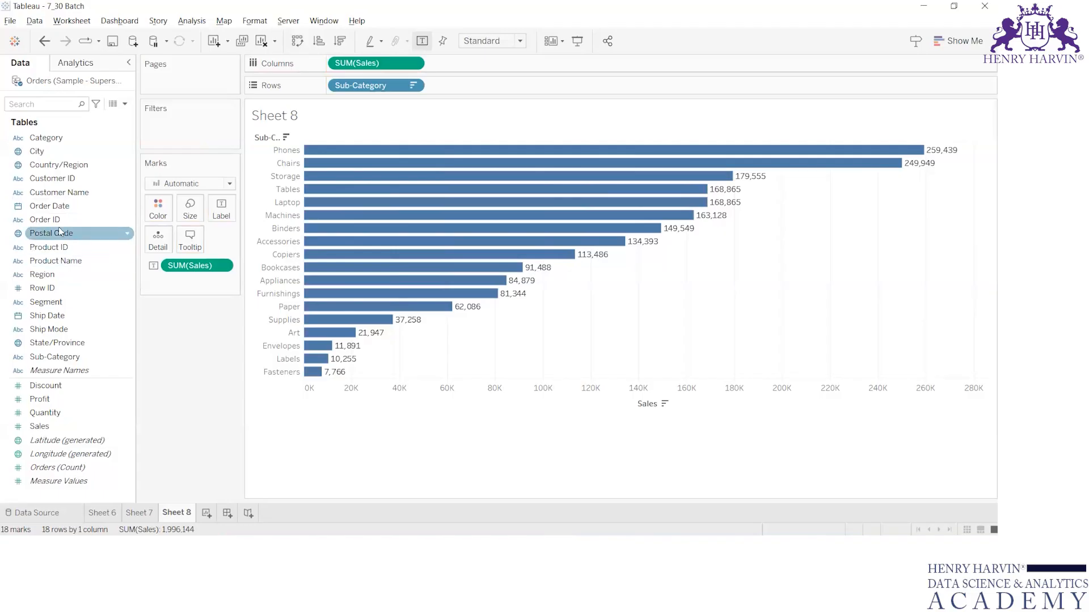
Open an Order Date filter by Individual Dates, switch to selecting from the list, browse the dates, and close it.
drag(46, 210, 159, 128)
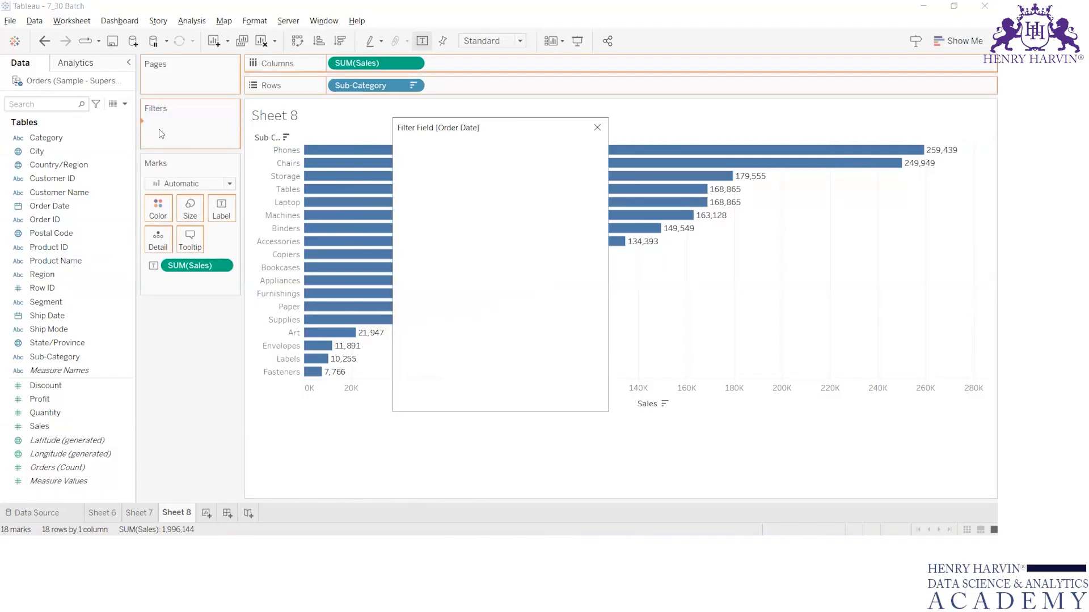
click(457, 291)
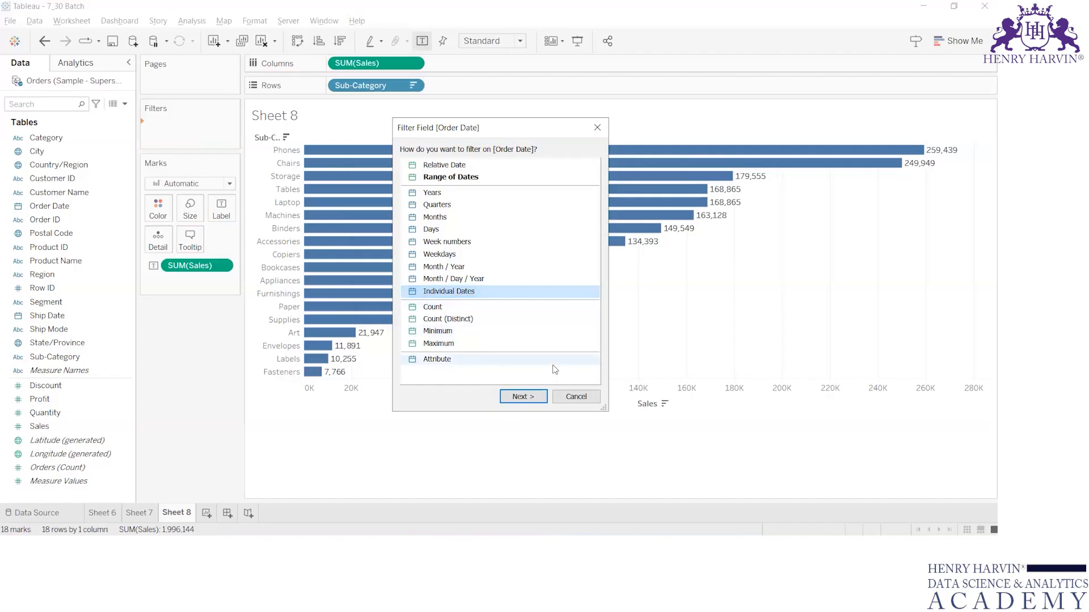
click(533, 397)
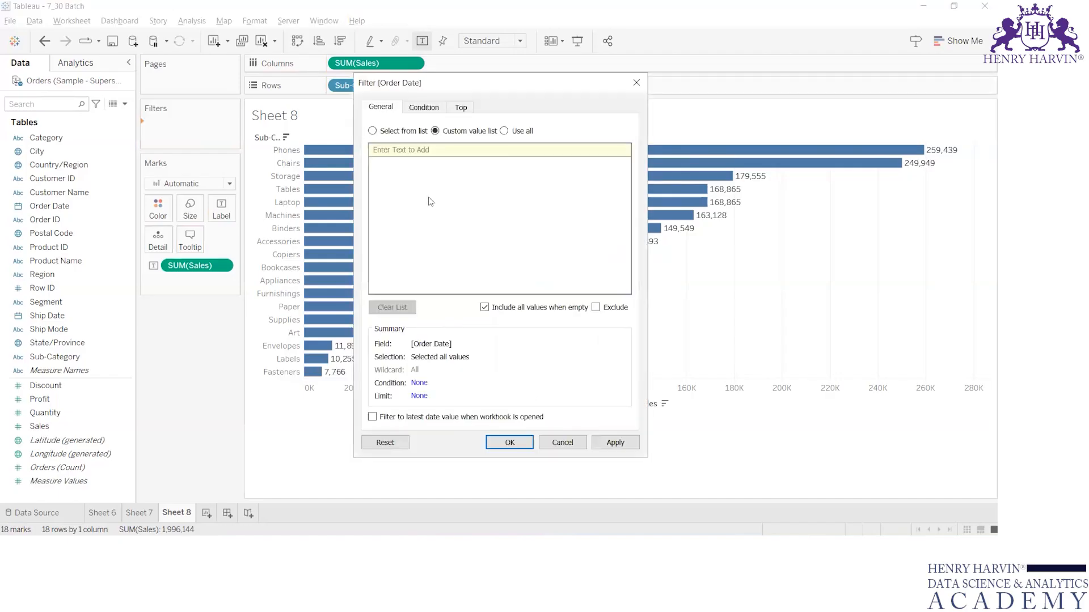
click(381, 131)
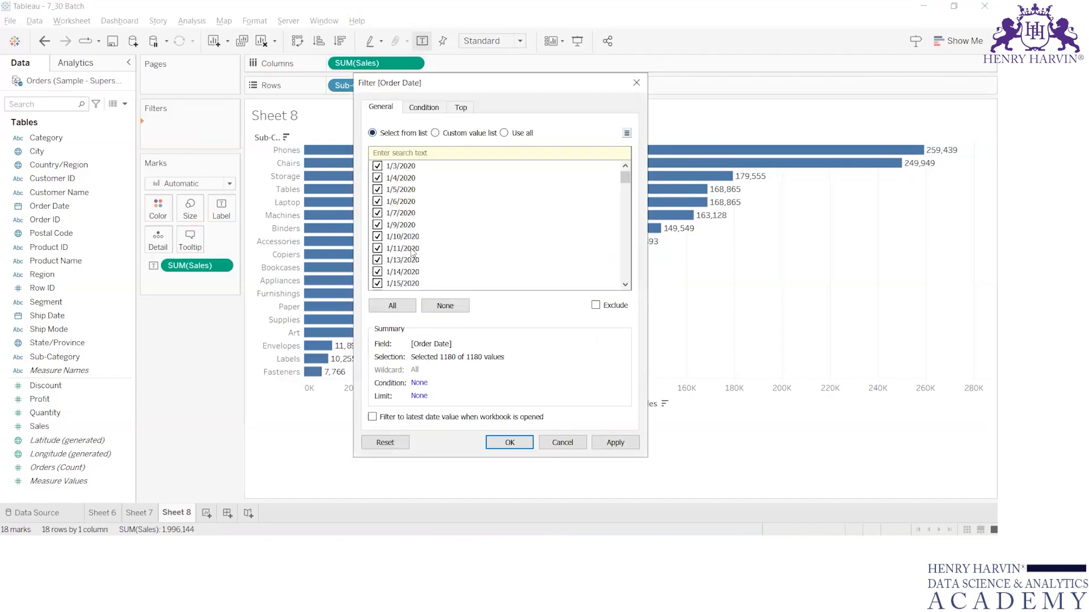
scroll(419, 275, down, 20)
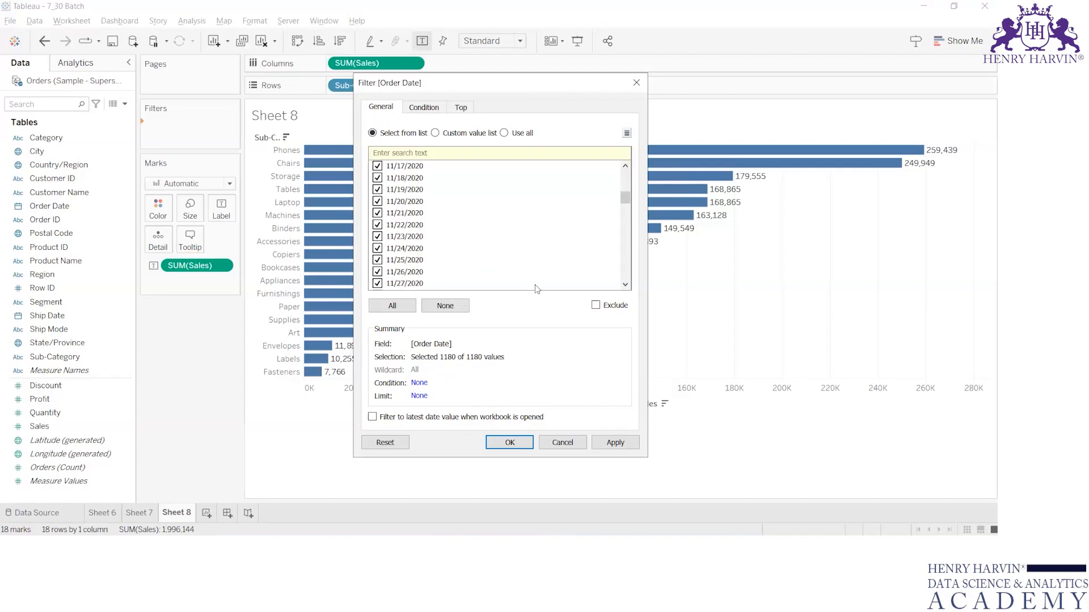
click(636, 82)
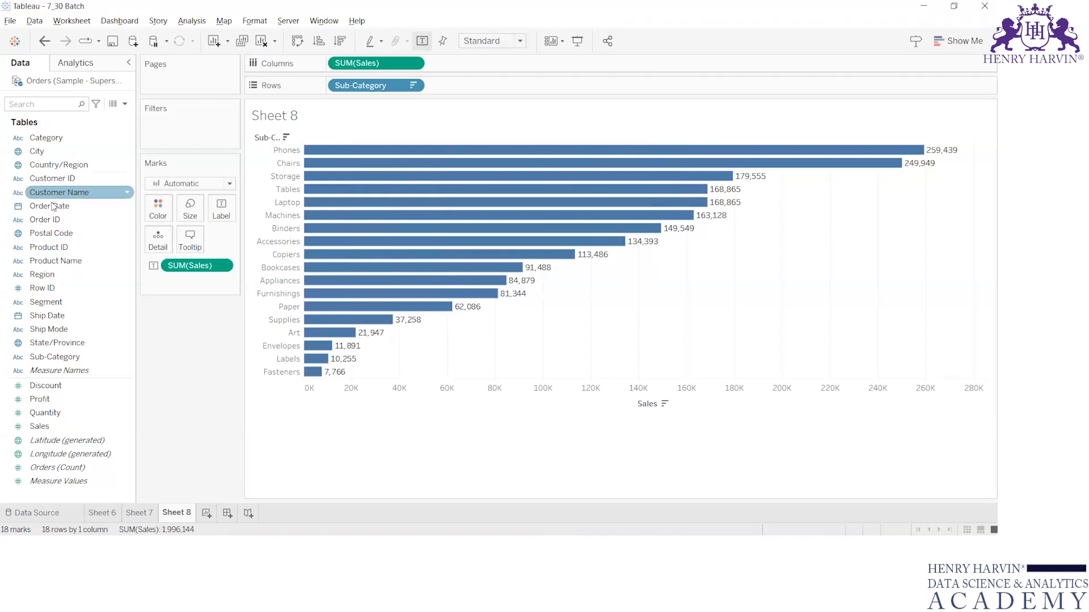
Open an Order Date Relative Date filter, compare its Range of dates, Starting date and Ending date modes, and close it.
drag(57, 206, 166, 126)
click(462, 165)
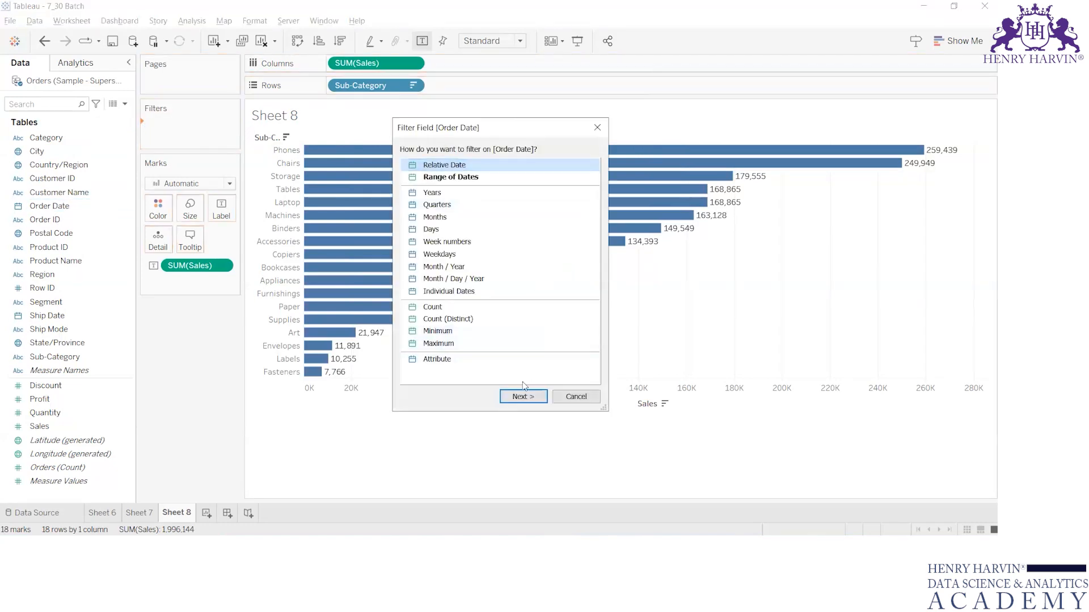
click(522, 396)
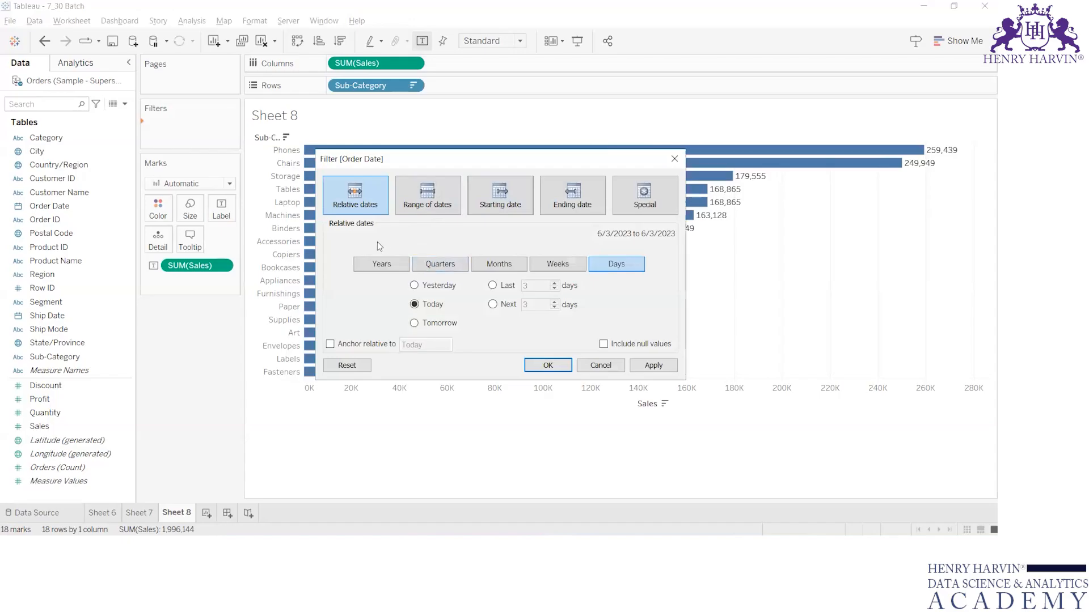
click(416, 196)
click(499, 199)
click(573, 196)
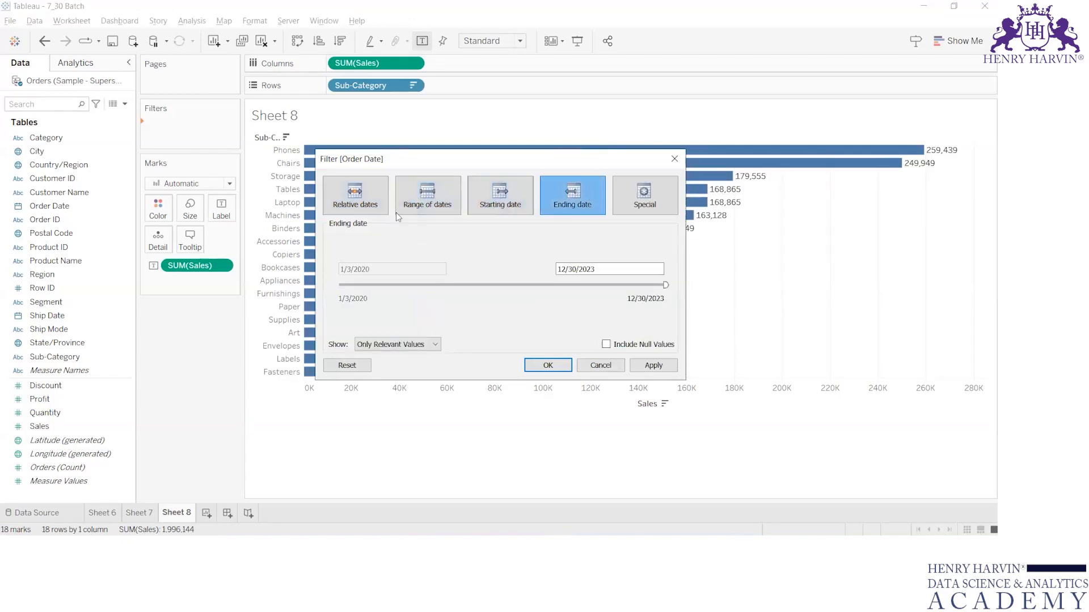
click(446, 210)
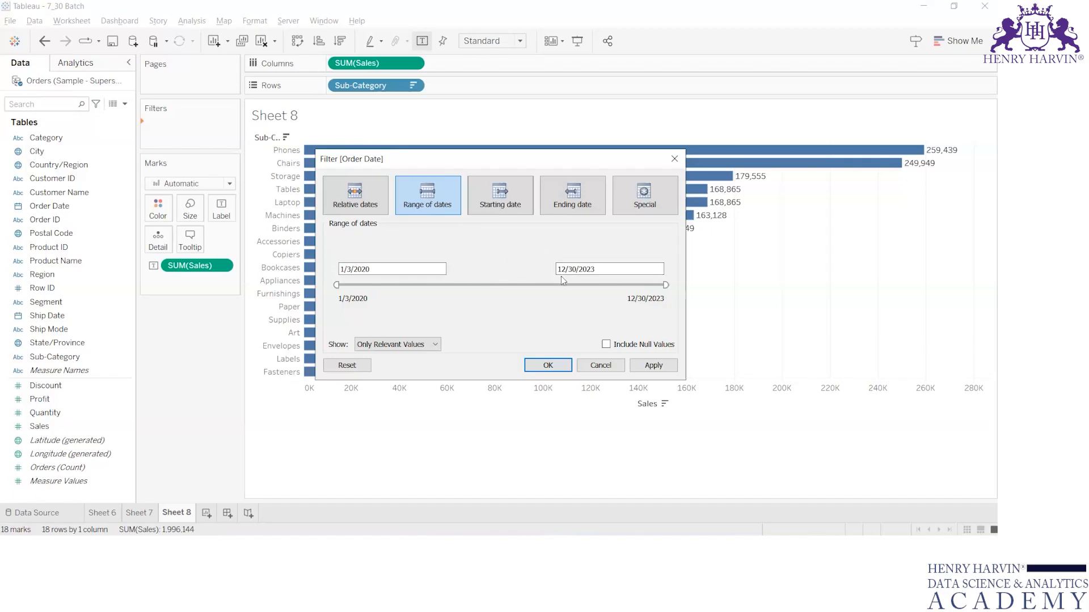
click(384, 210)
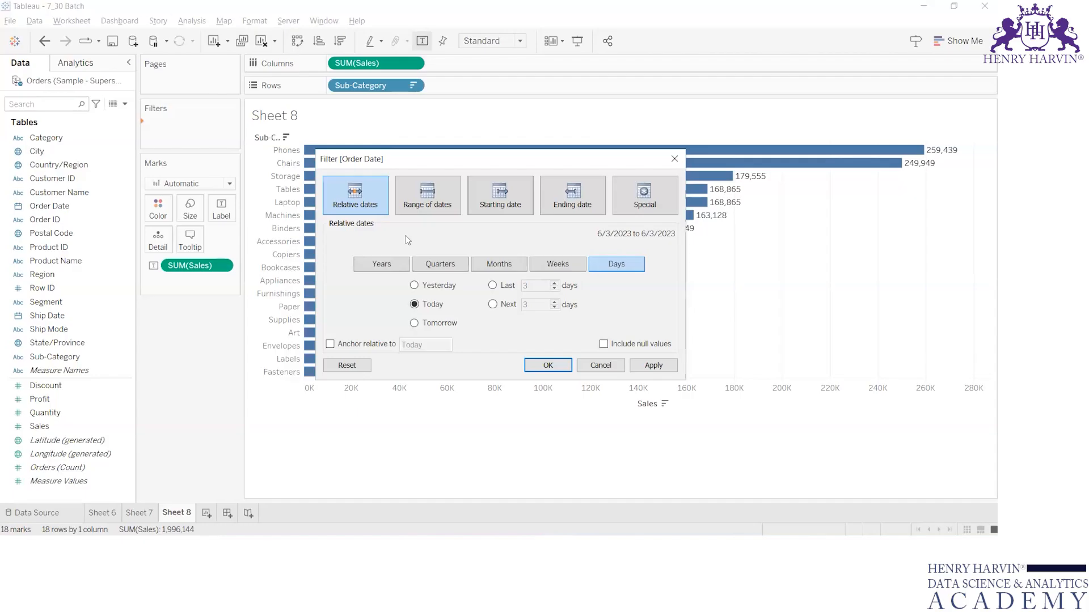
click(674, 159)
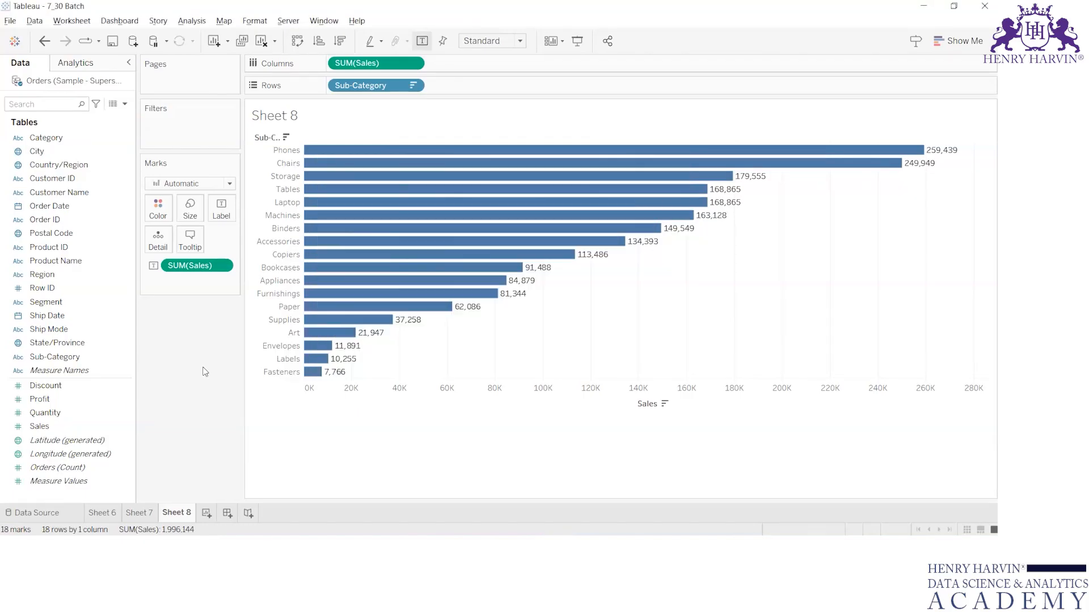